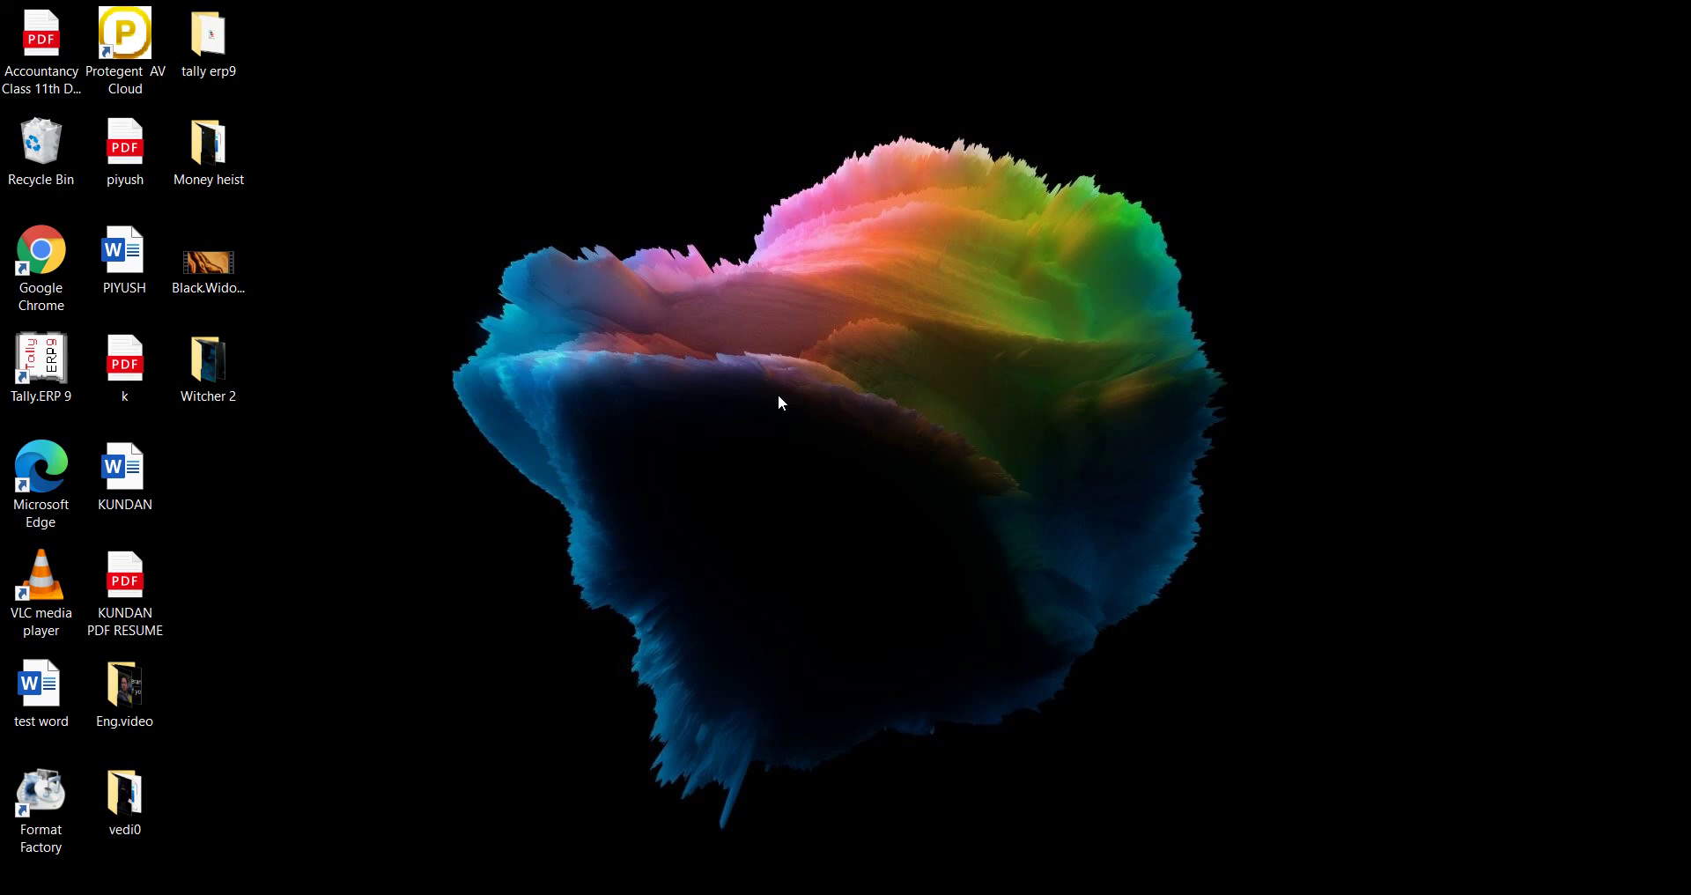
# - Refresh the desktop and launch Tally.ERP 9
pyautogui.rightClick(739, 374)
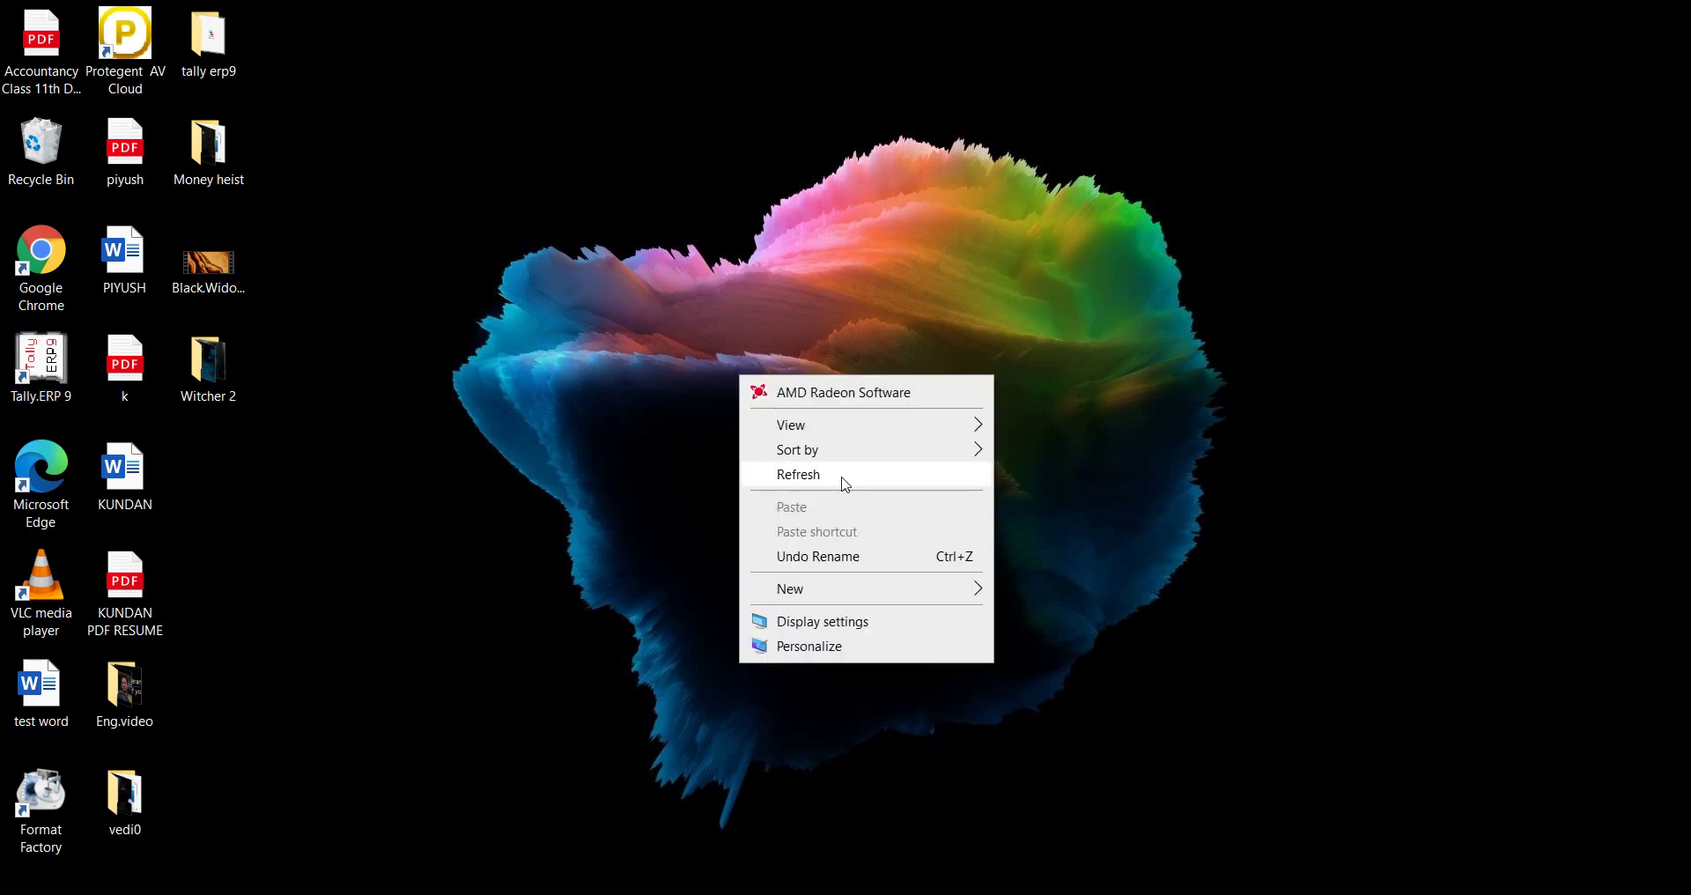
pyautogui.click(808, 467)
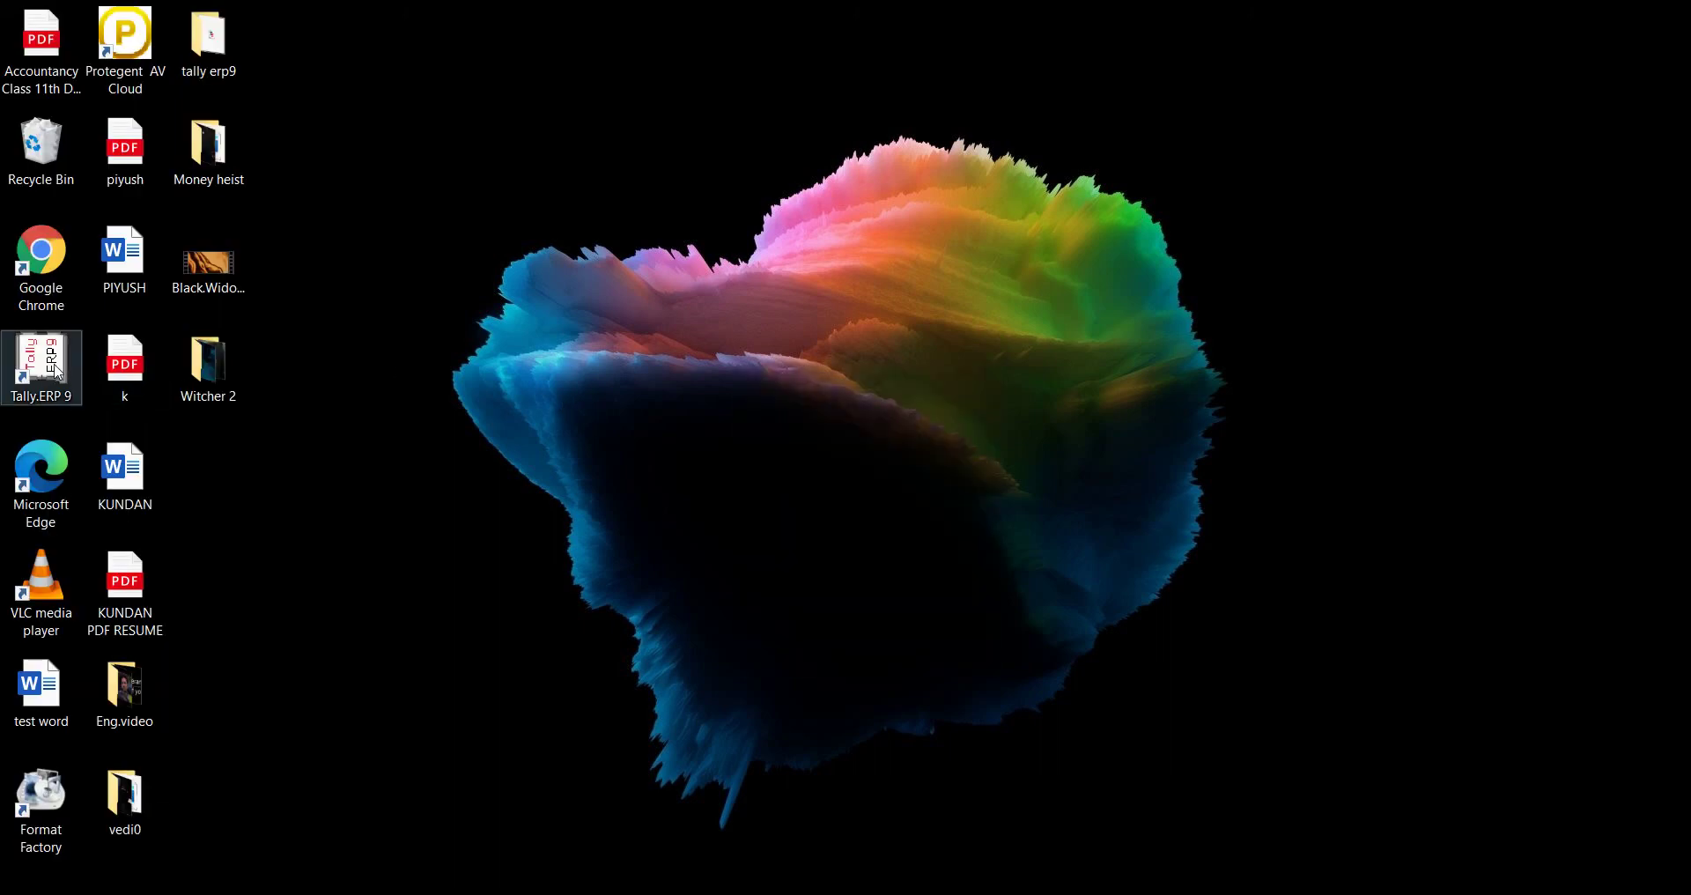
pyautogui.click(53, 372)
pyautogui.doubleClick(53, 371)
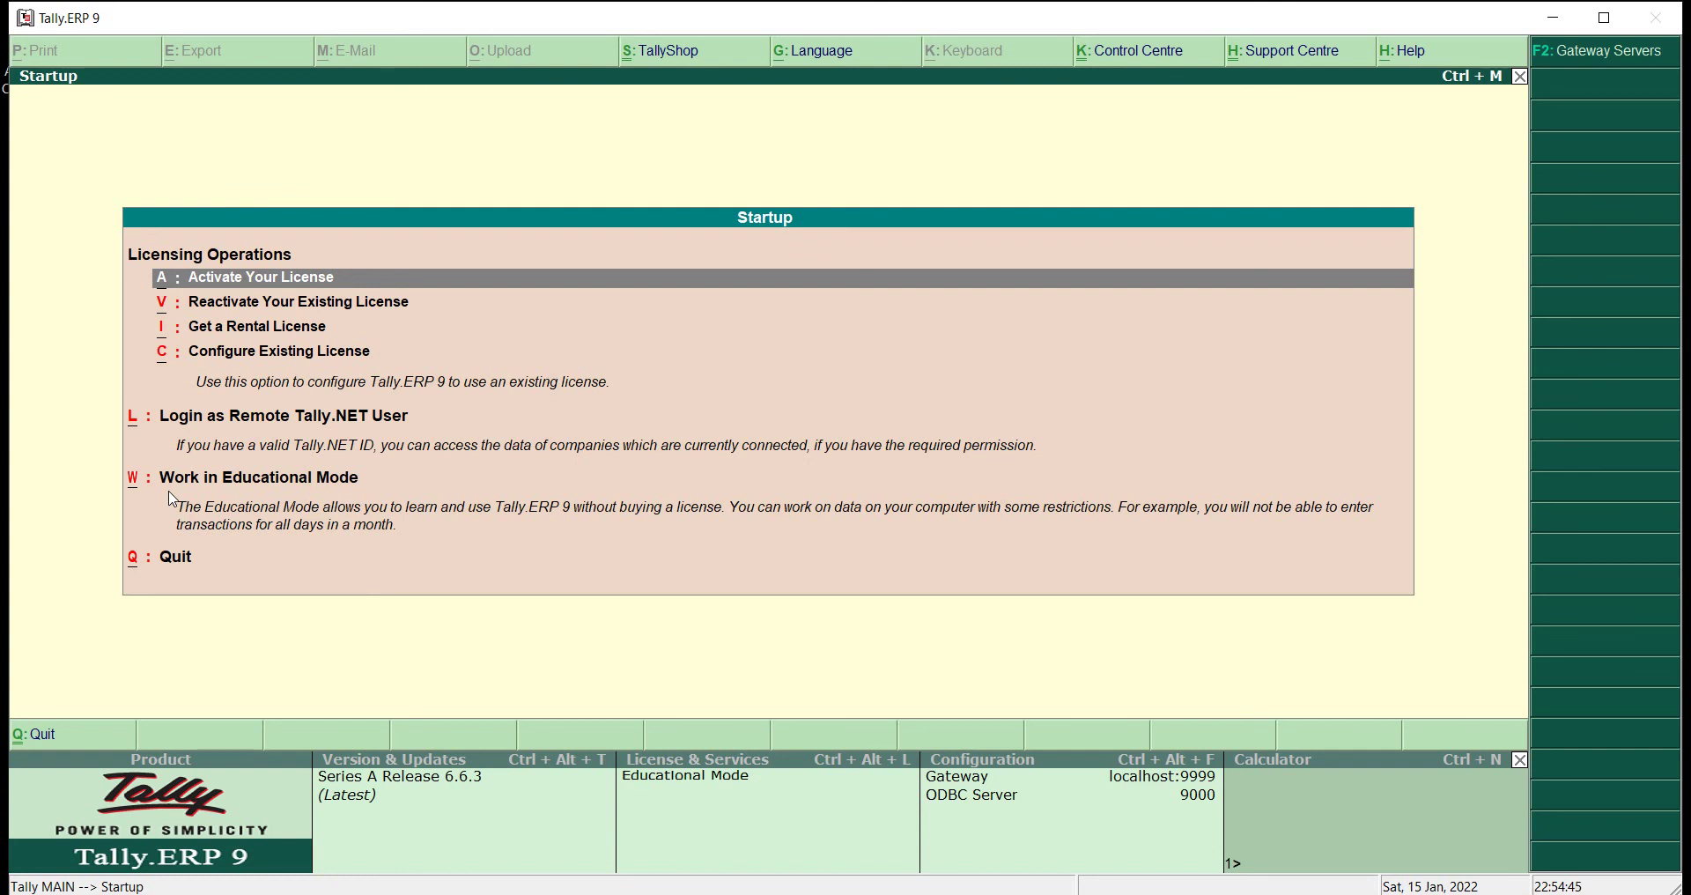
# - Continue from the startup screen in Educational Mode and decline the TallyHelp fix for the incompatible company
pyautogui.press('Escape')
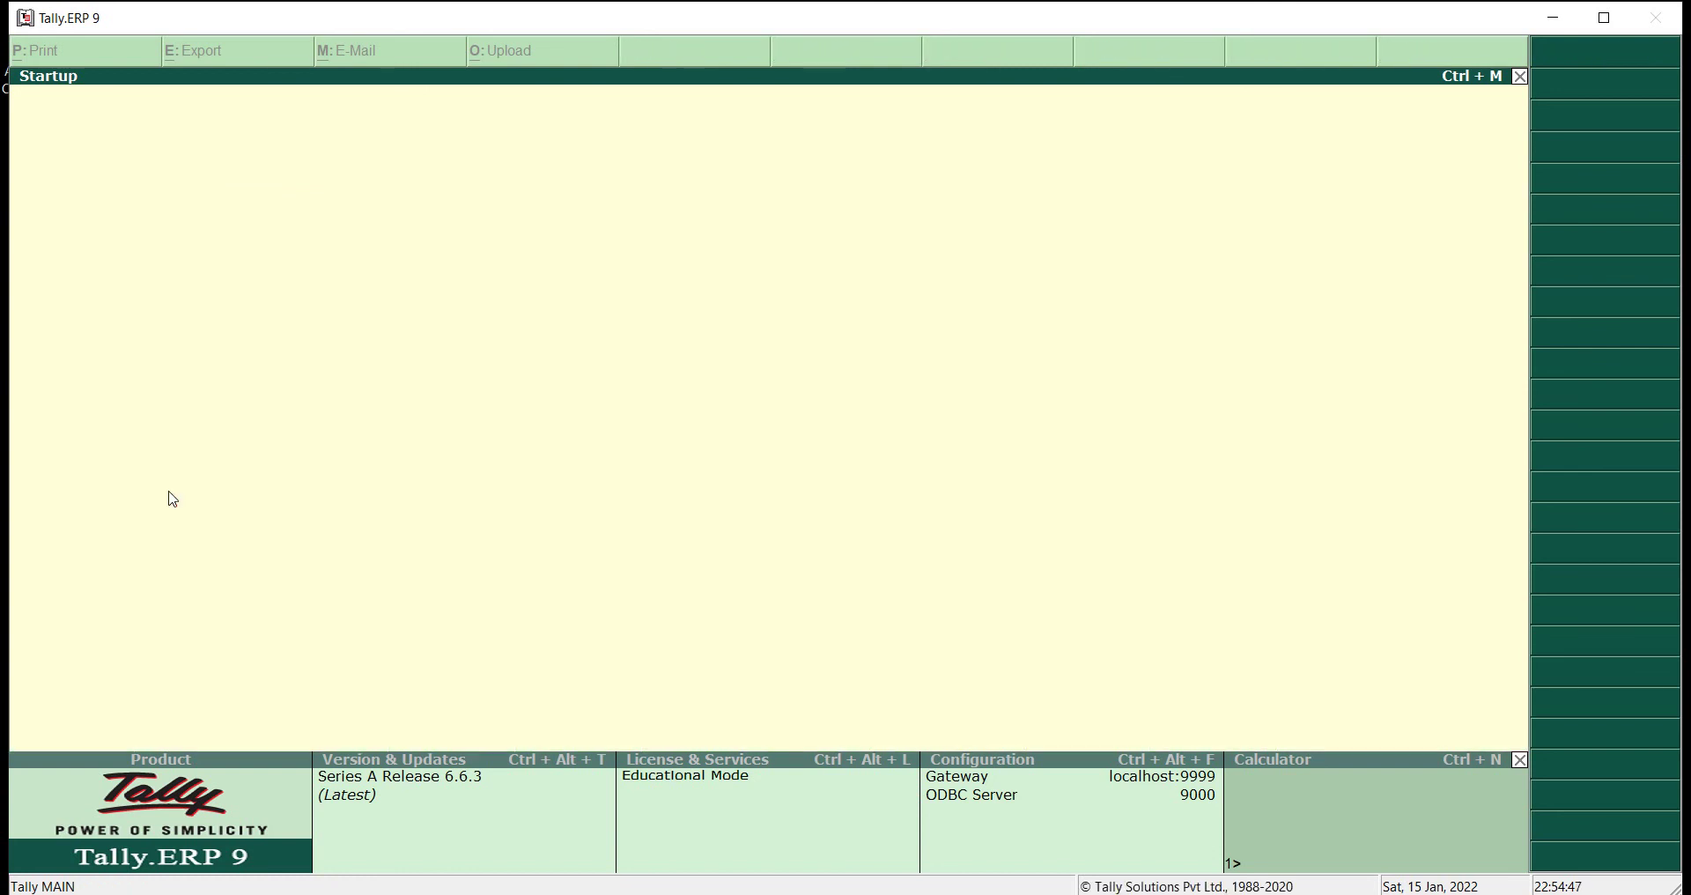
pyautogui.press('n')
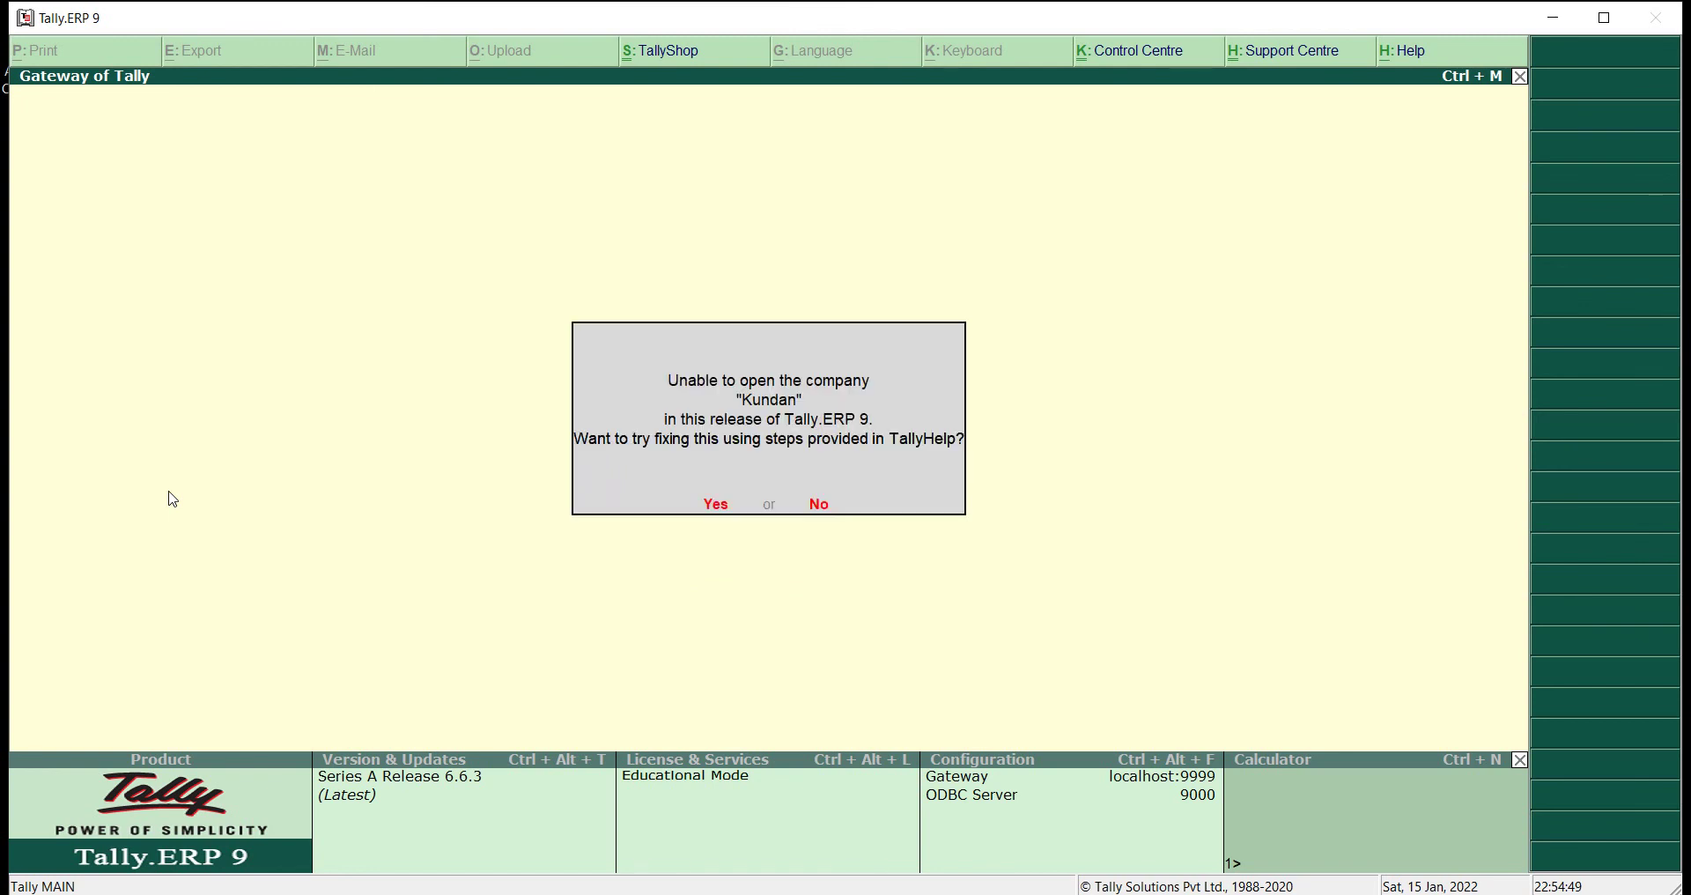
pyautogui.press('n')
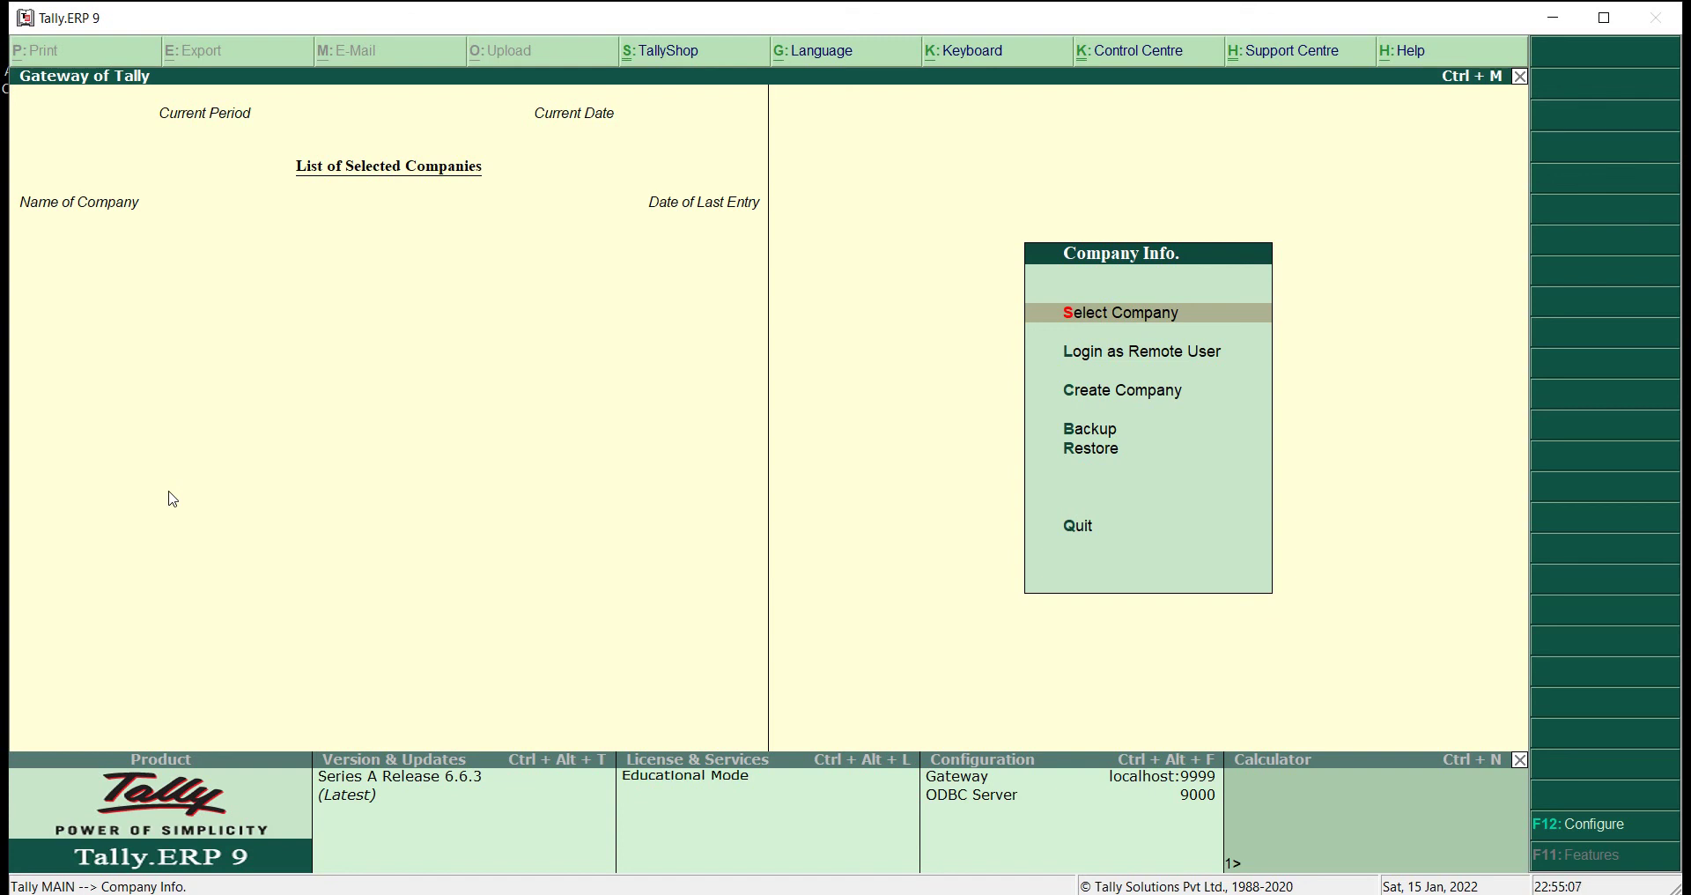
pyautogui.press('Down')
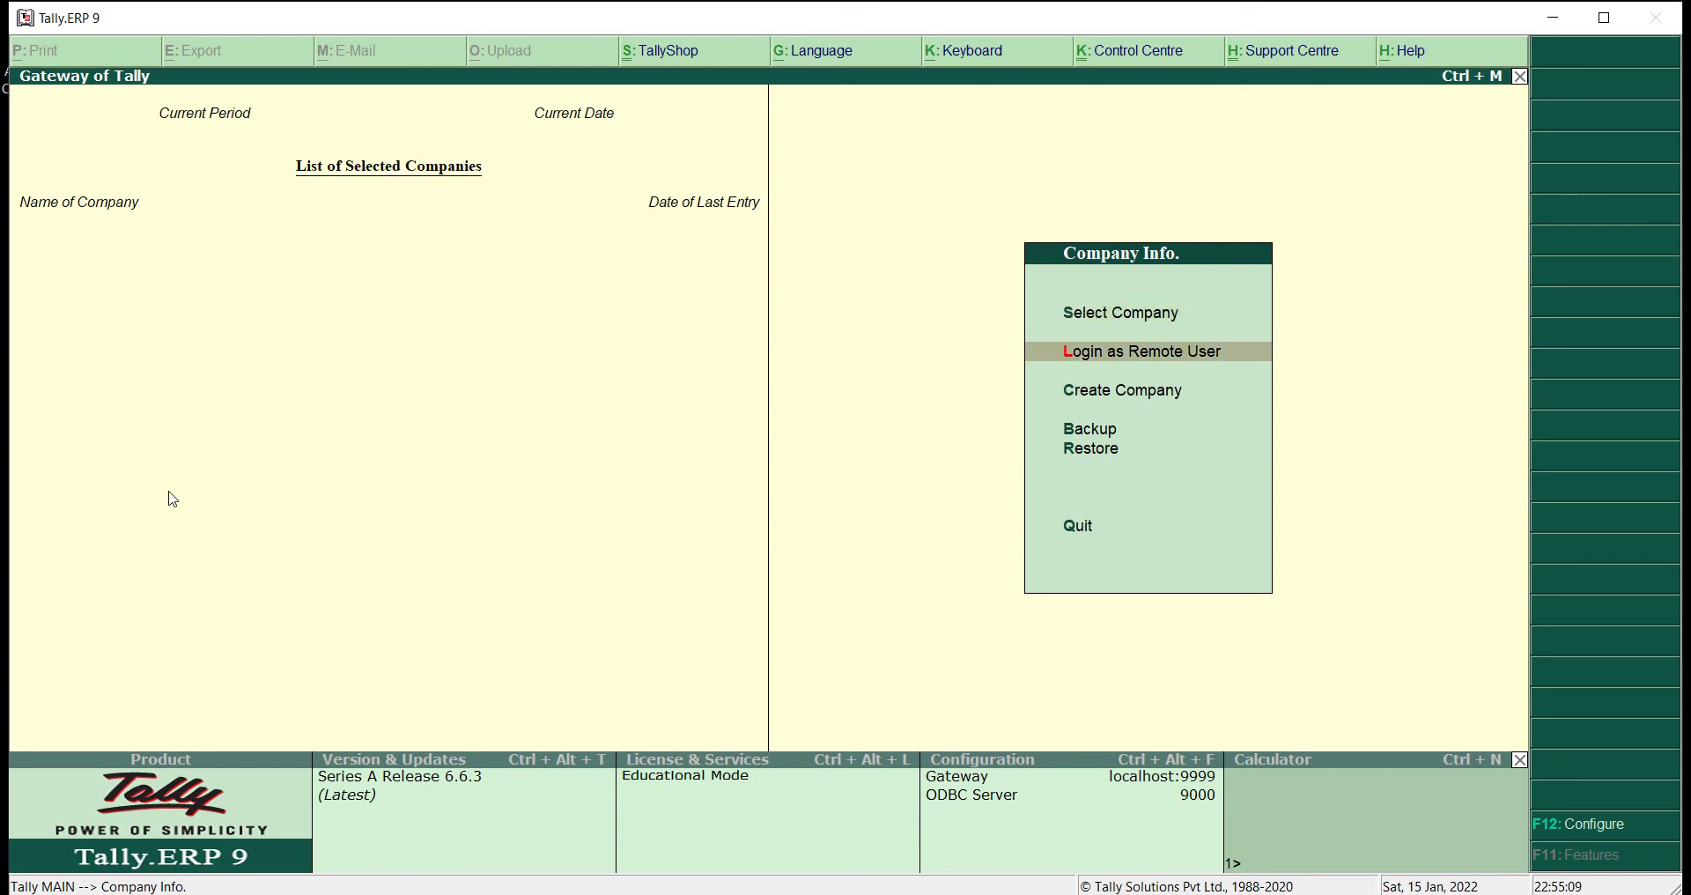
pyautogui.press('Down')
pyautogui.press('Down')
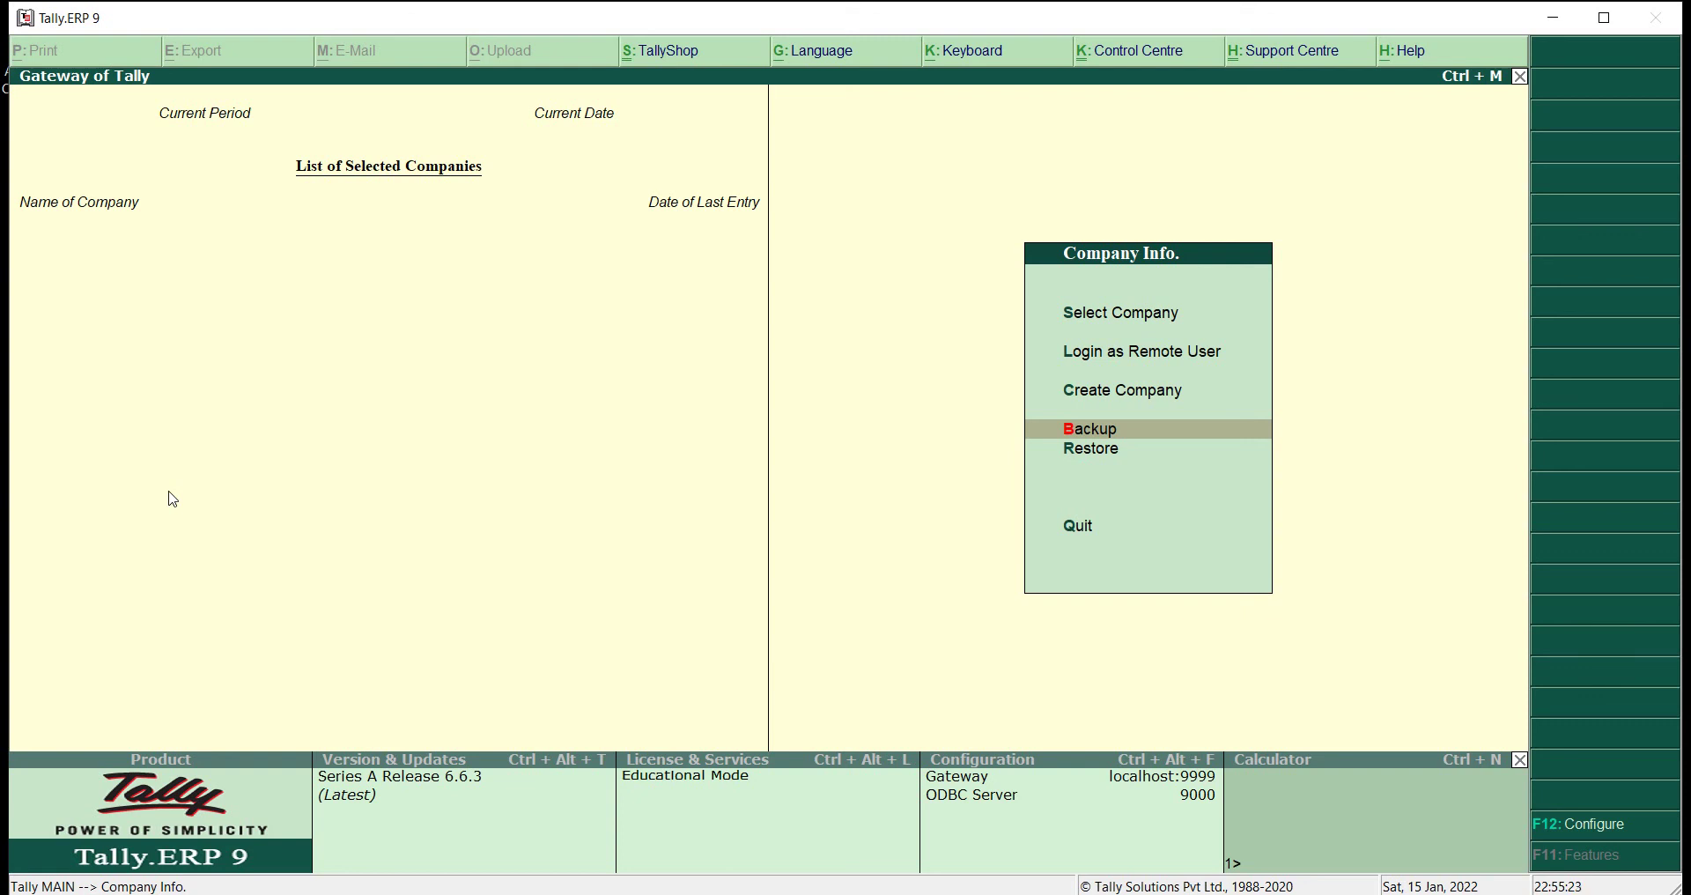
pyautogui.press('Down')
pyautogui.press('Up')
pyautogui.press('Up')
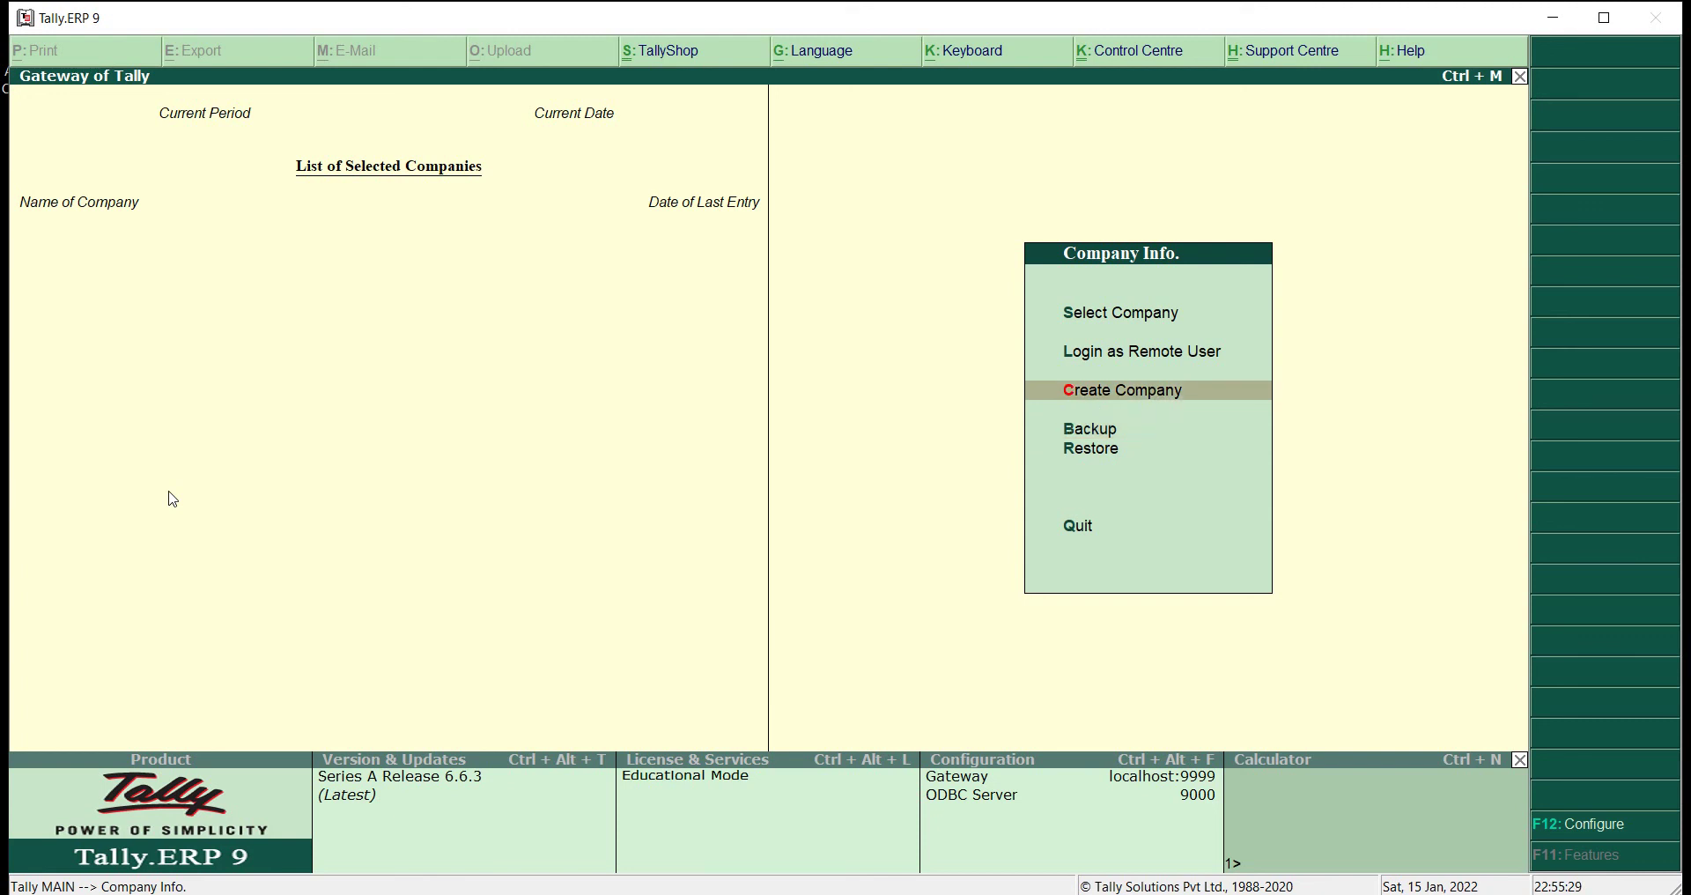
pyautogui.press('Up')
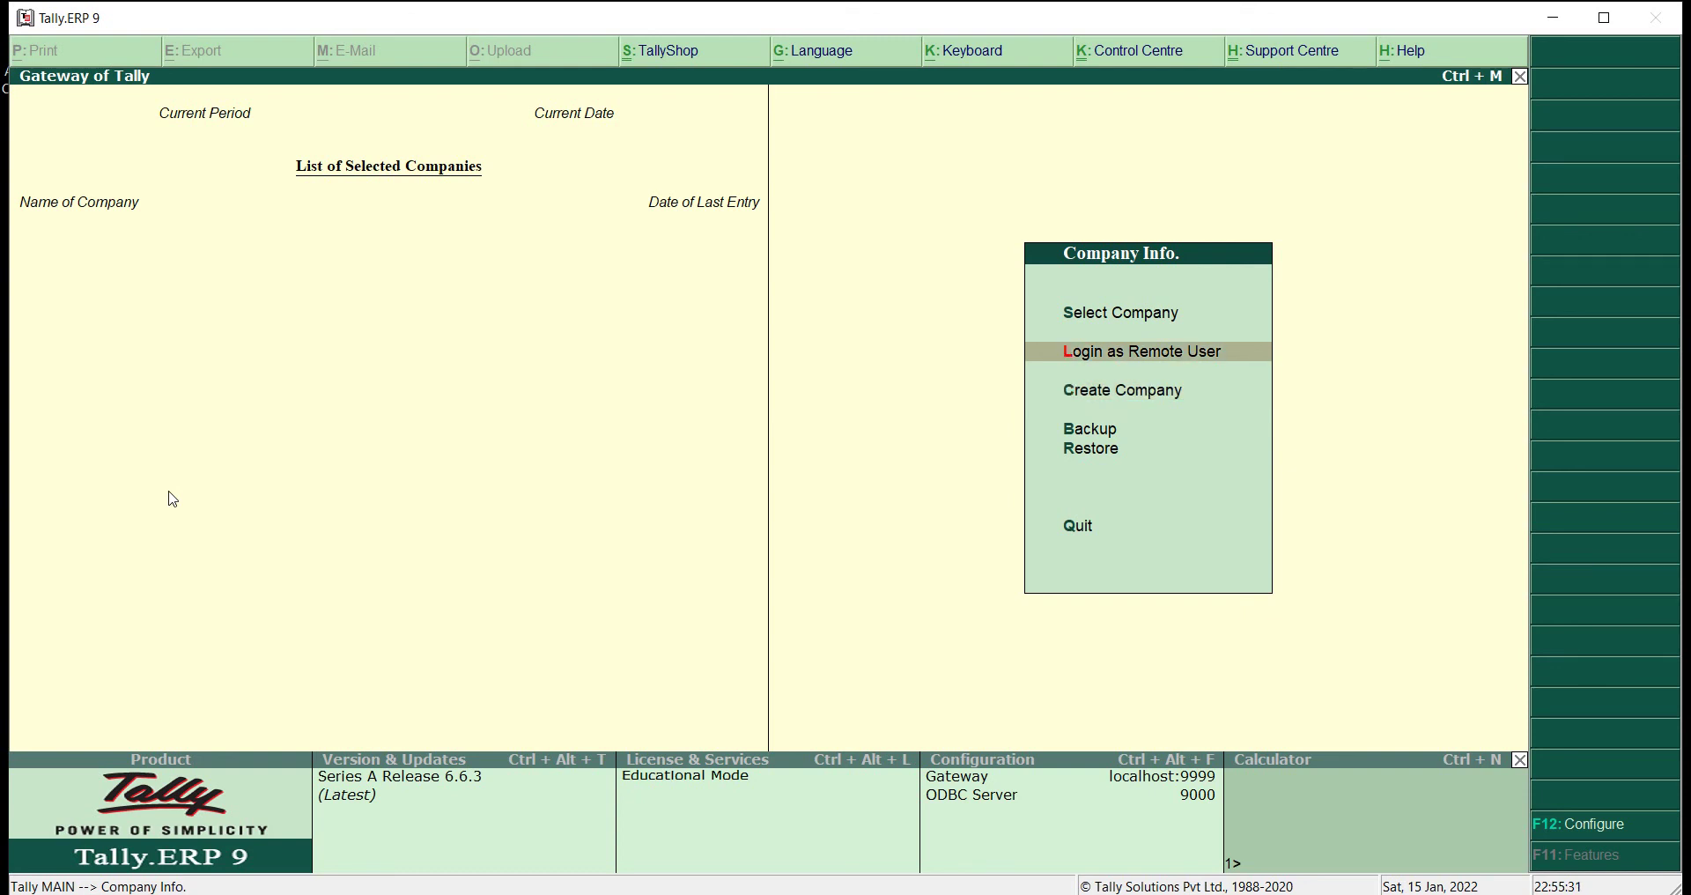
pyautogui.press('Up')
# - Load the company Kundan Industries from the list of companies
pyautogui.press('Return')
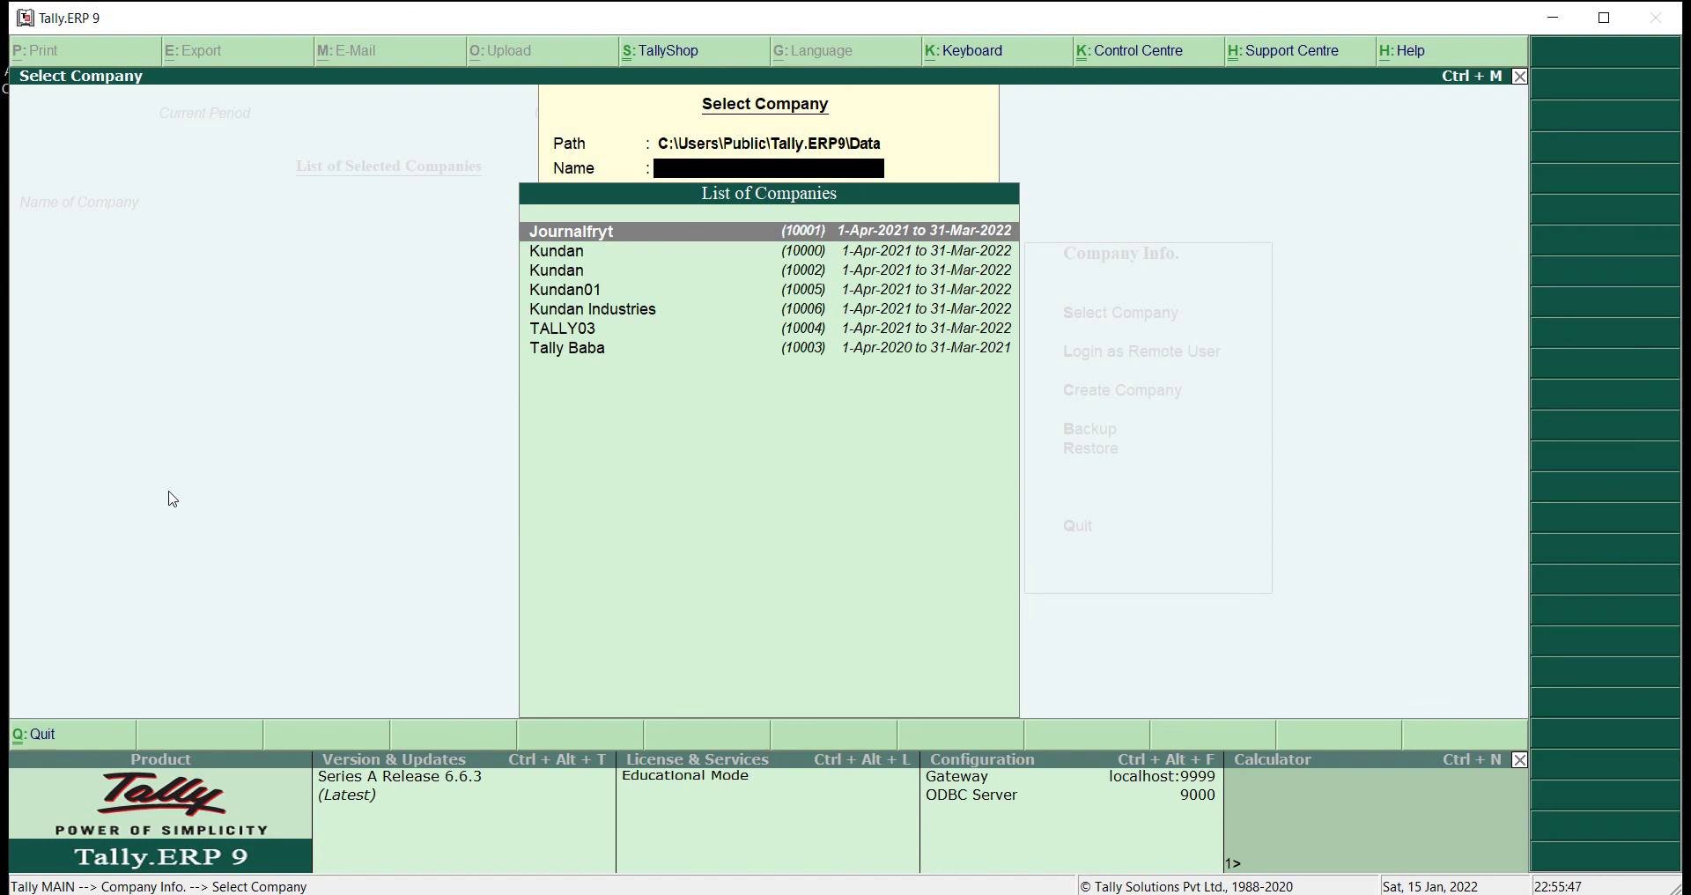
pyautogui.press('Down')
pyautogui.press('Down')
pyautogui.press('Down')
pyautogui.press('Down')
pyautogui.press('Down')
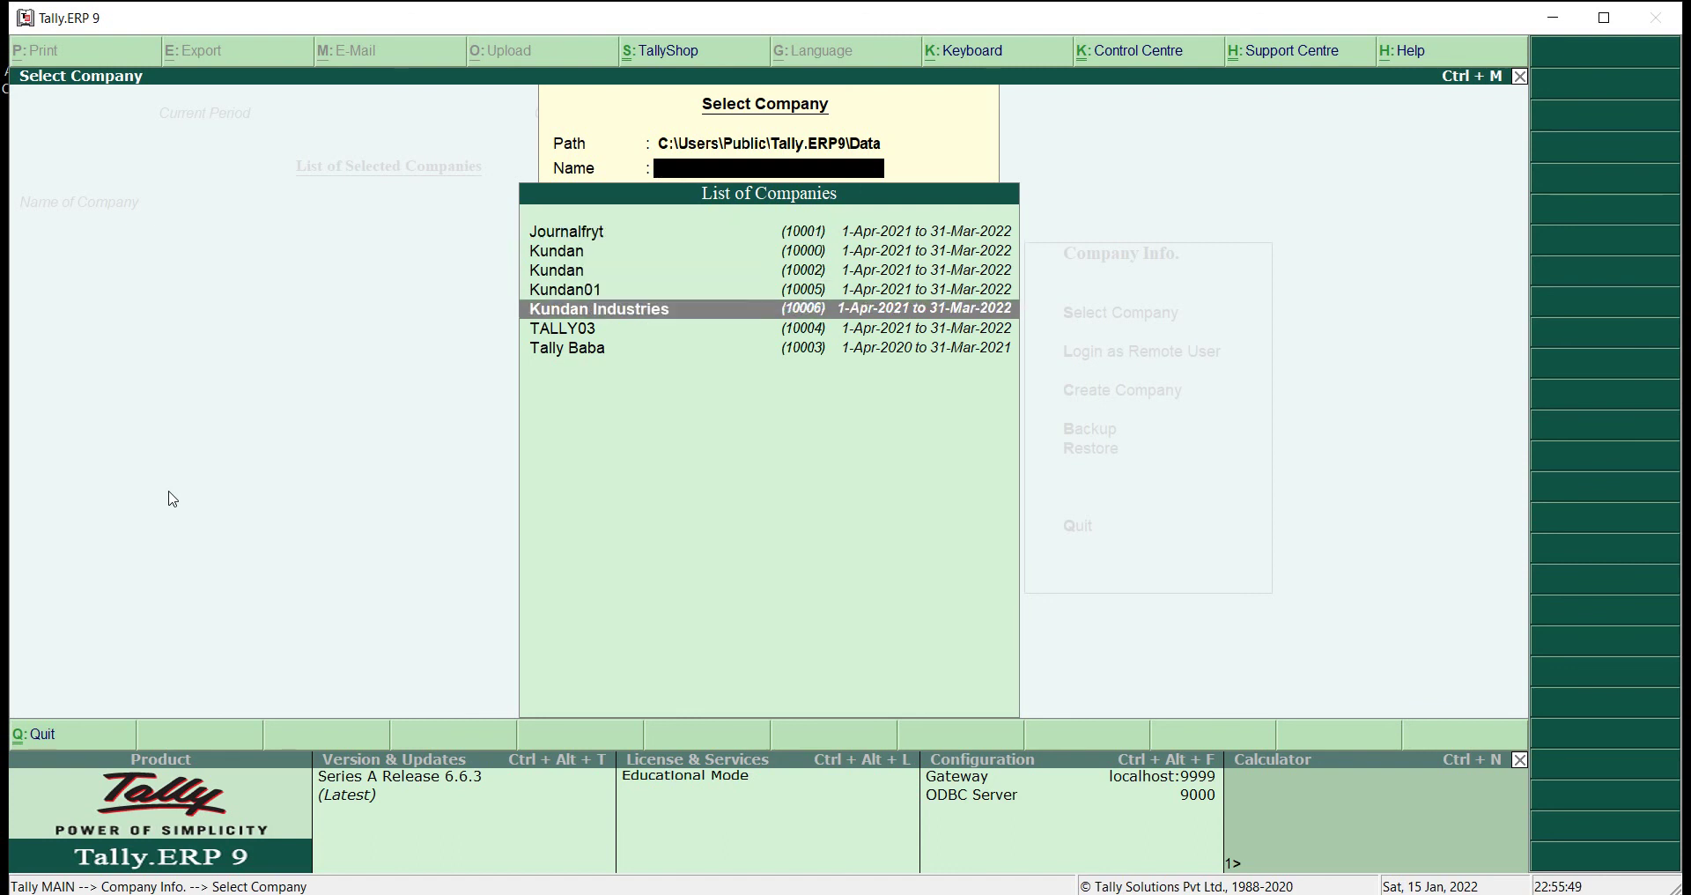
pyautogui.press('Down')
pyautogui.press('Up')
pyautogui.press('Up')
pyautogui.press('Return')
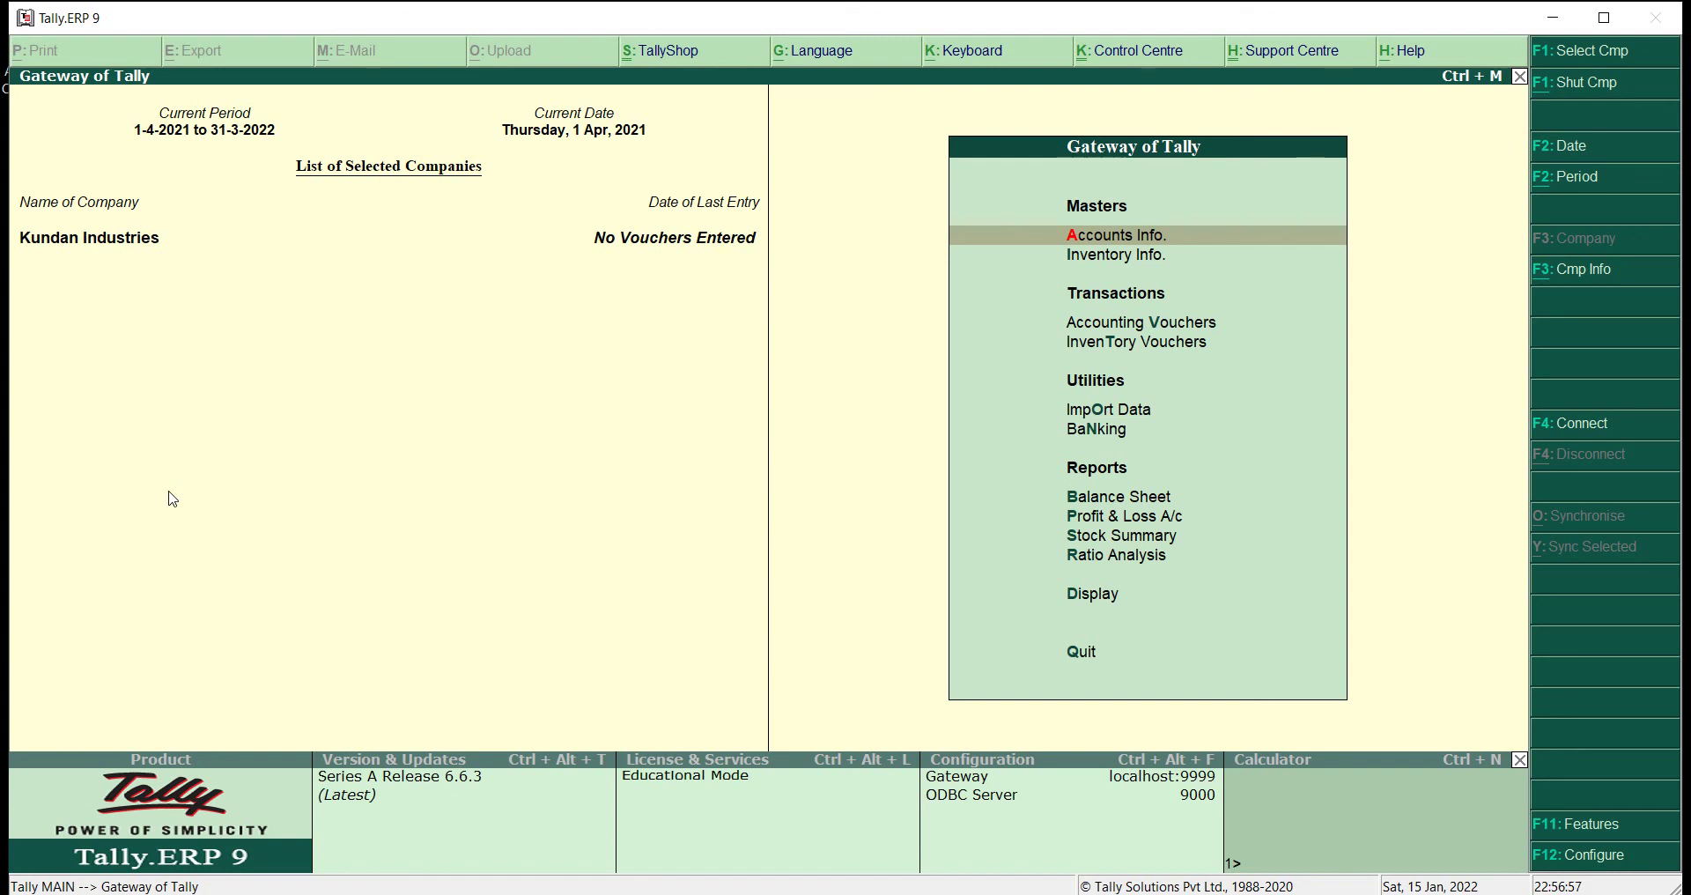
# - Open Kundan Industries for alteration from the company information options
pyautogui.hotkey('alt', 'F3')
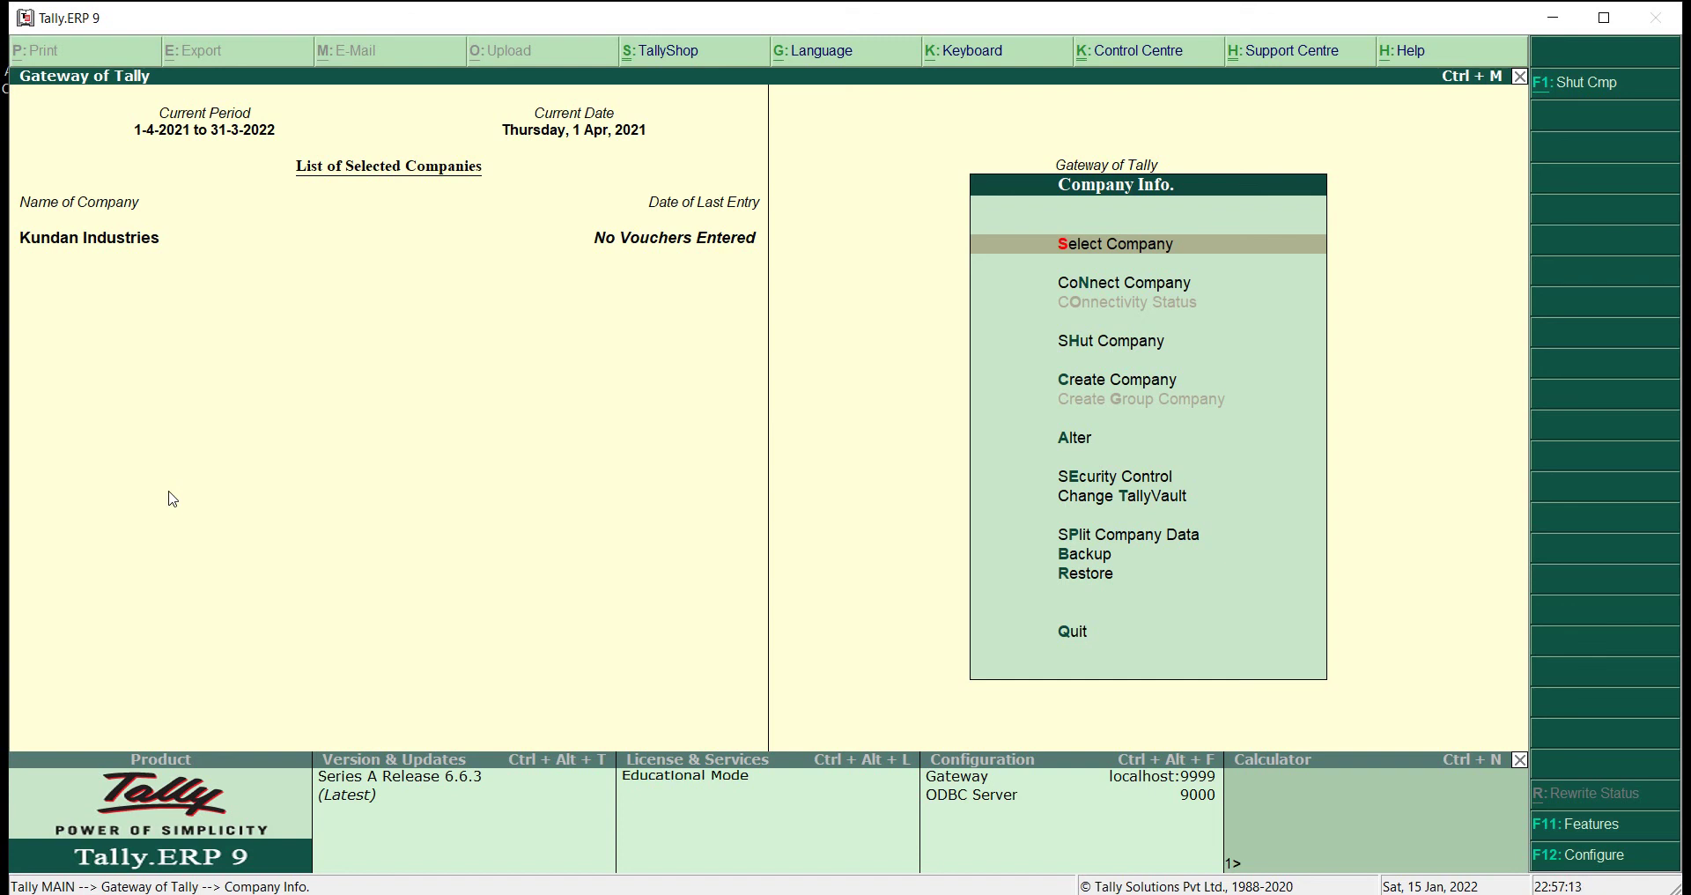
pyautogui.press('Down')
pyautogui.press('Down')
pyautogui.press('Down')
pyautogui.press('Down')
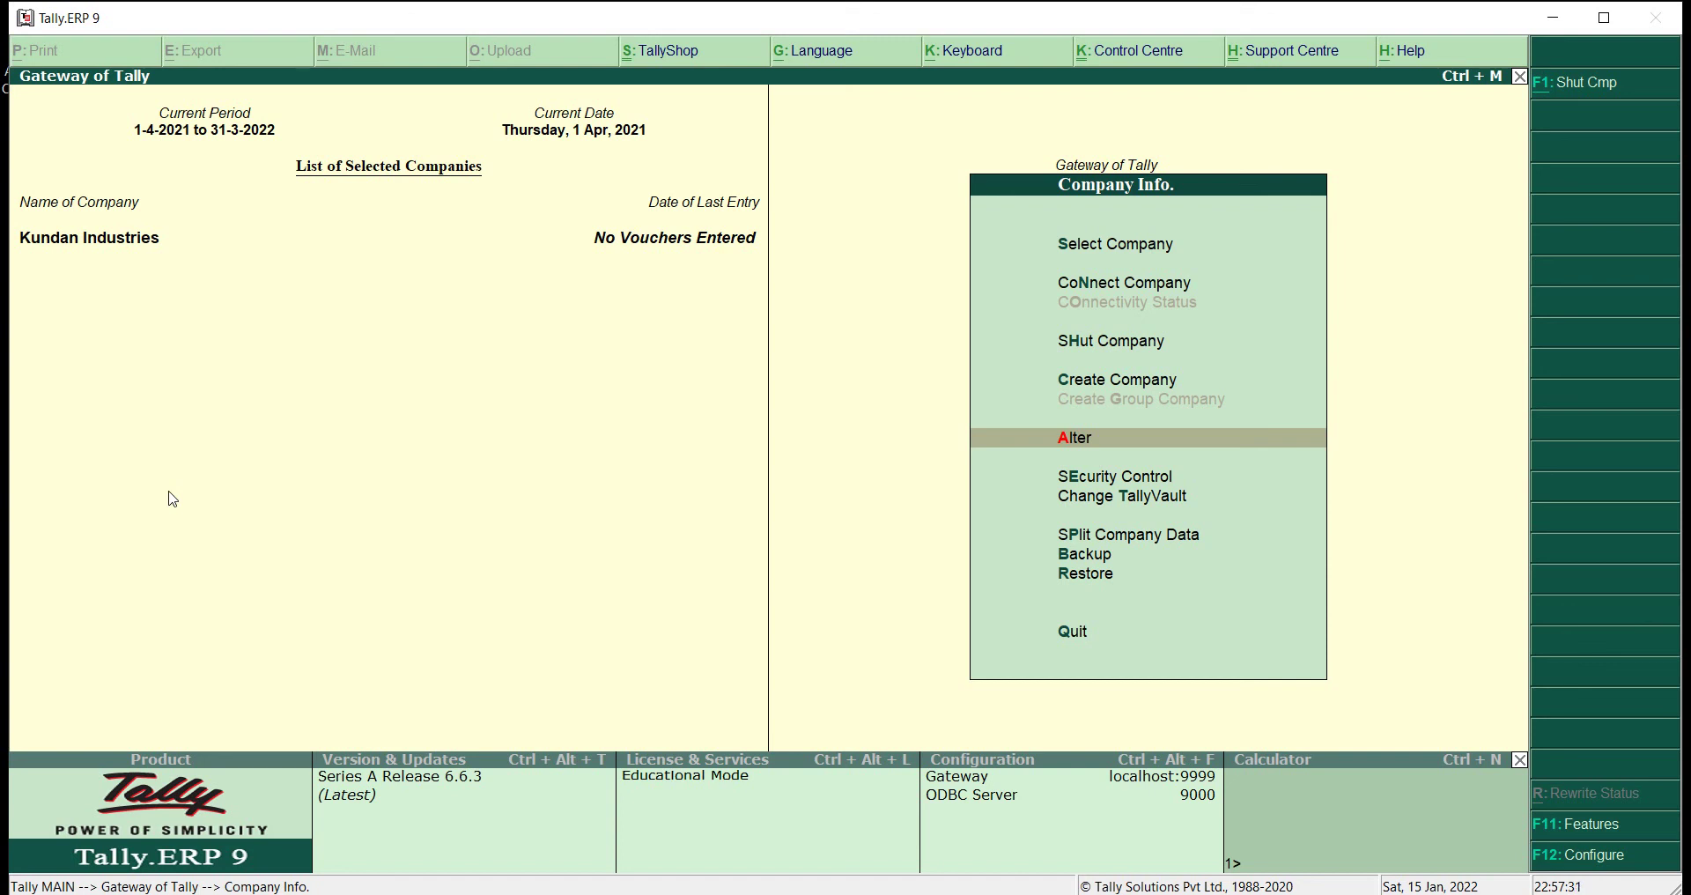
pyautogui.press('Return')
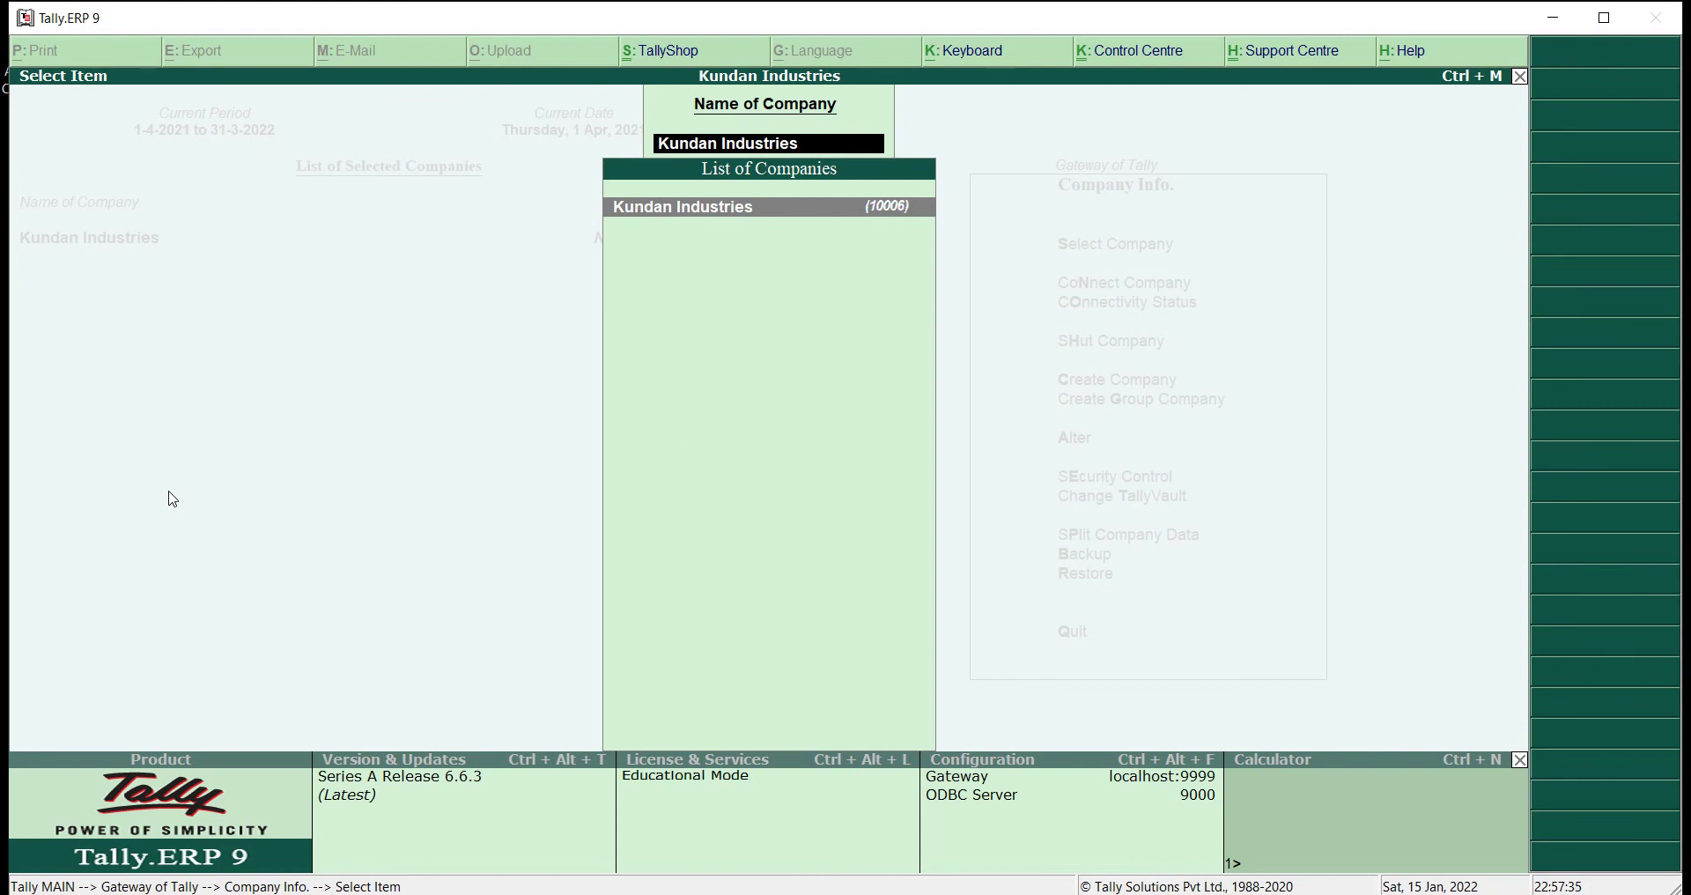
pyautogui.press('Return')
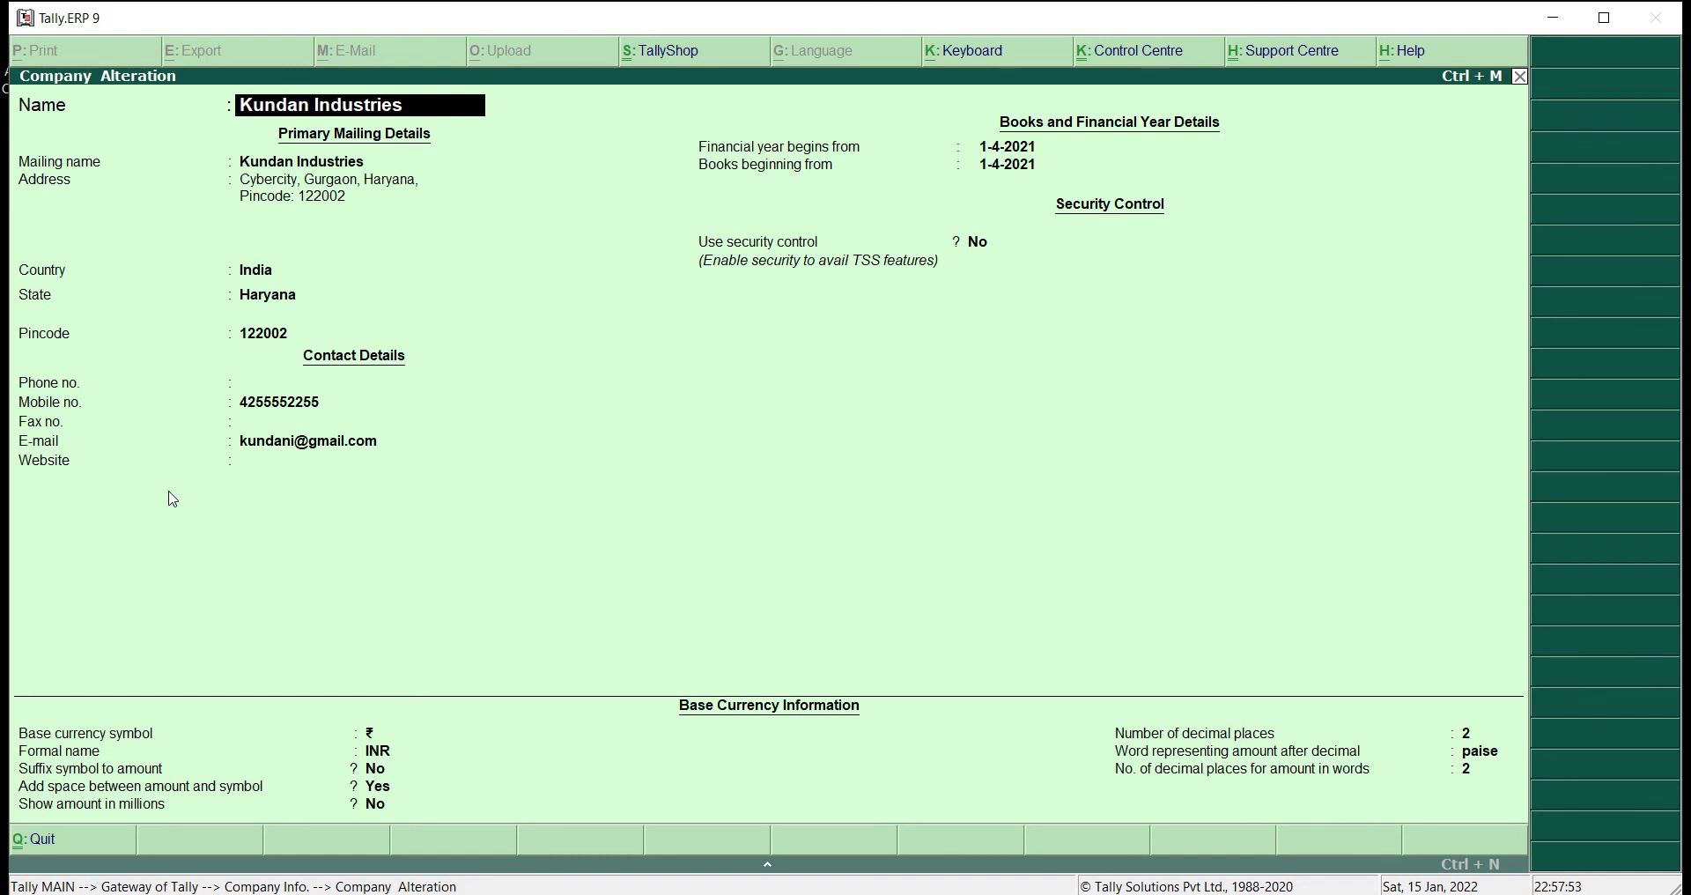
# - Review the company's mailing, contact, financial year, security control and base currency details
pyautogui.press('Return')
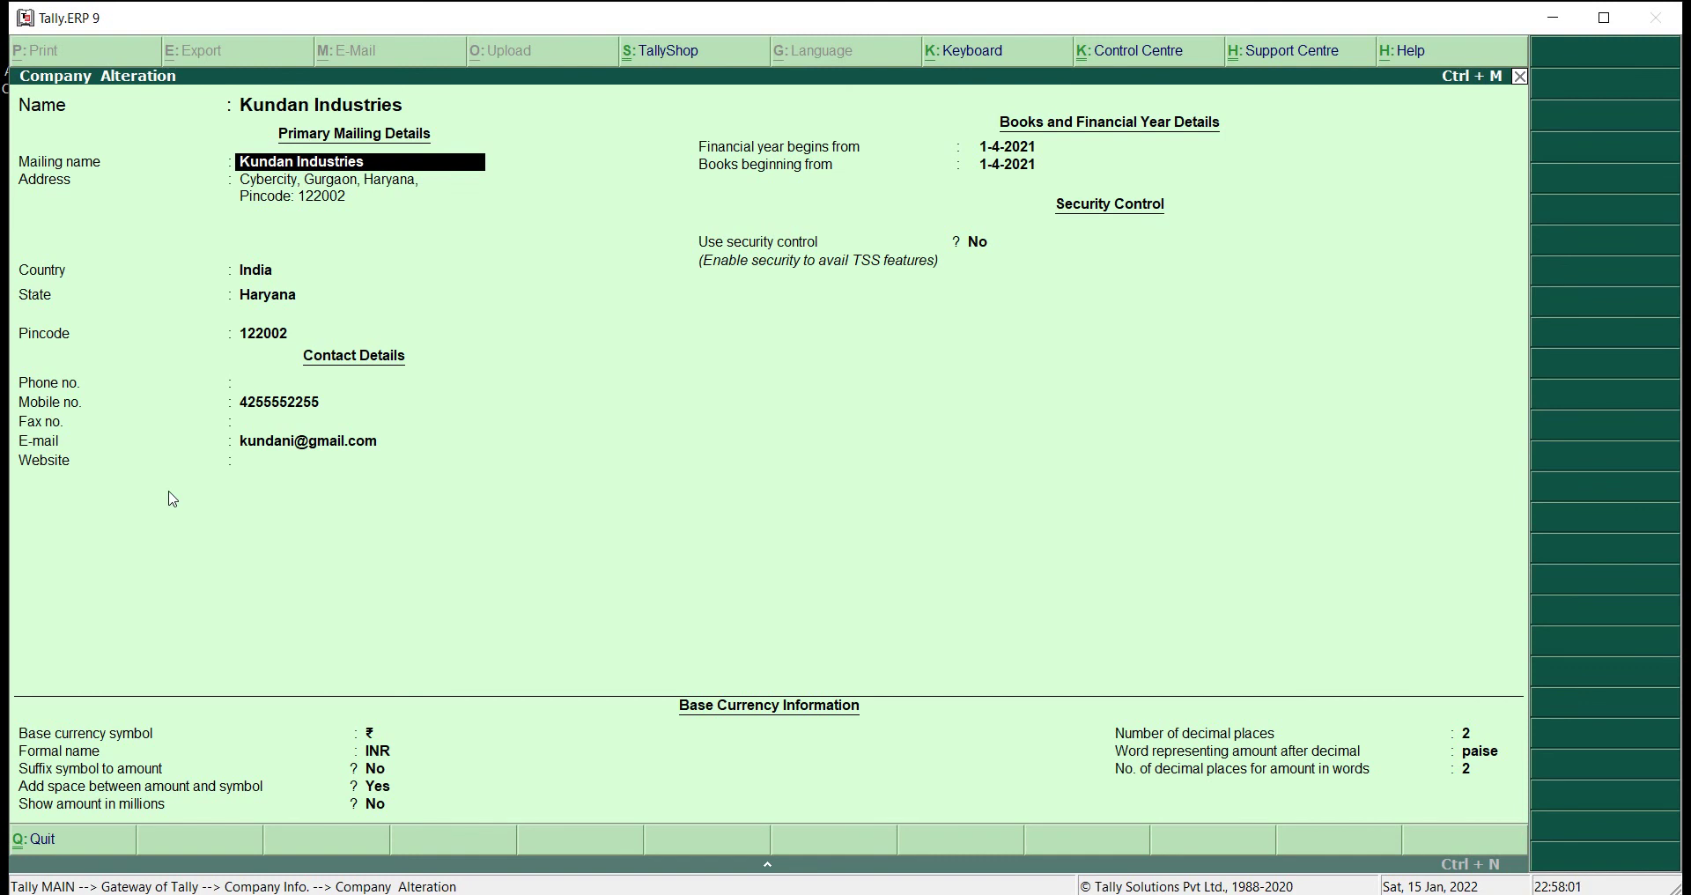
pyautogui.press('Return')
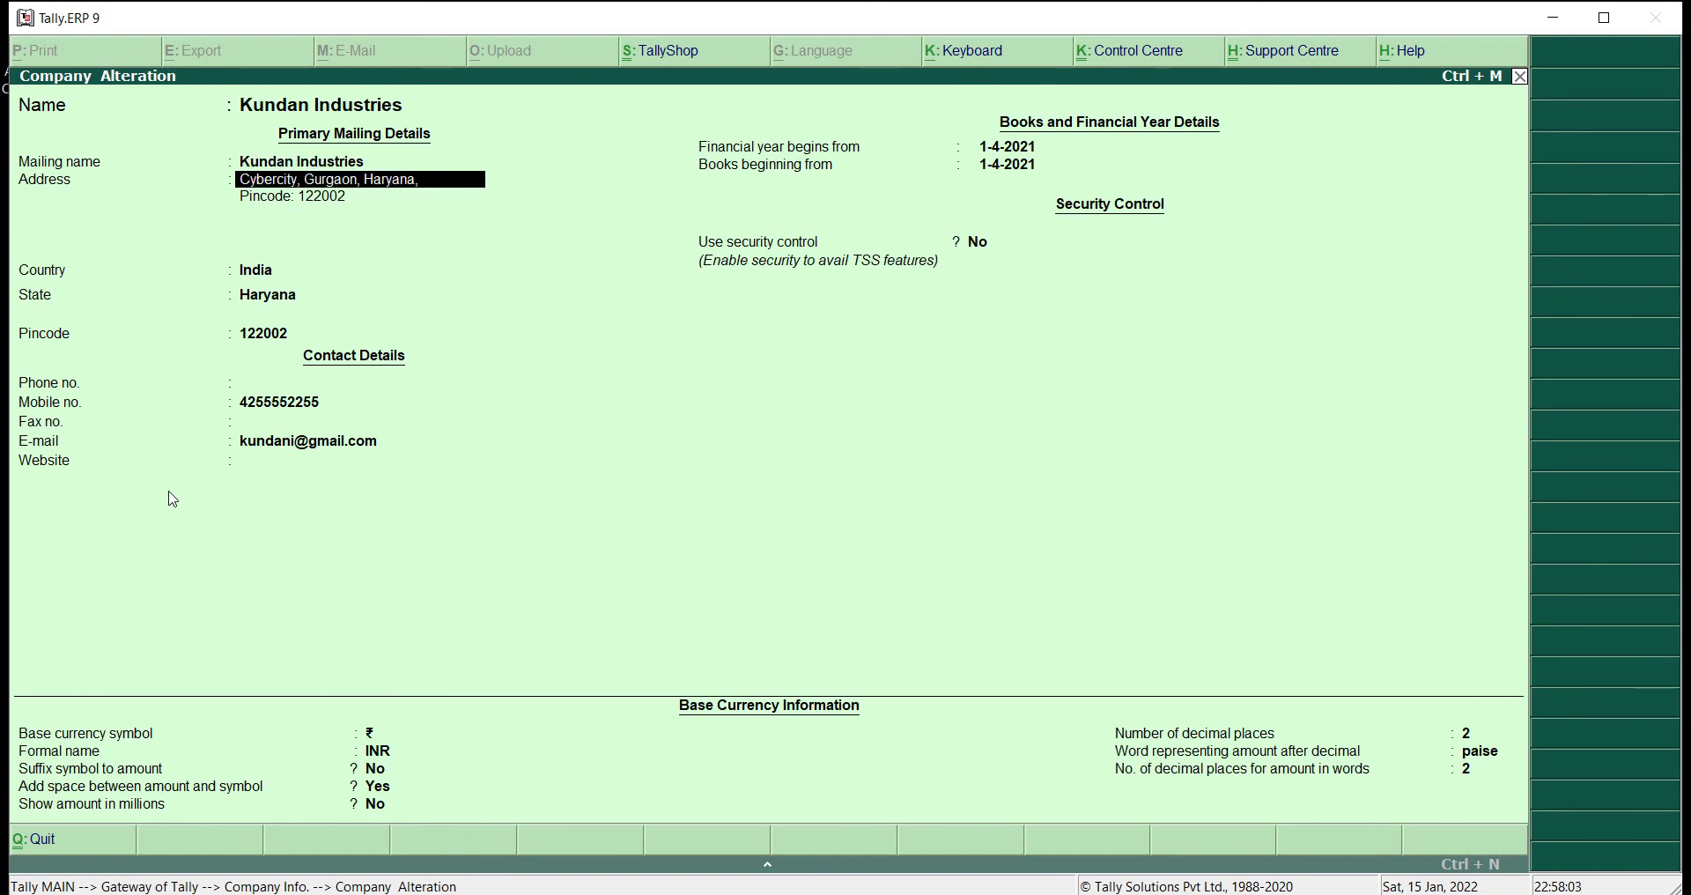
pyautogui.press('Return')
pyautogui.press('Return')
pyautogui.press('Return')
pyautogui.press('Return')
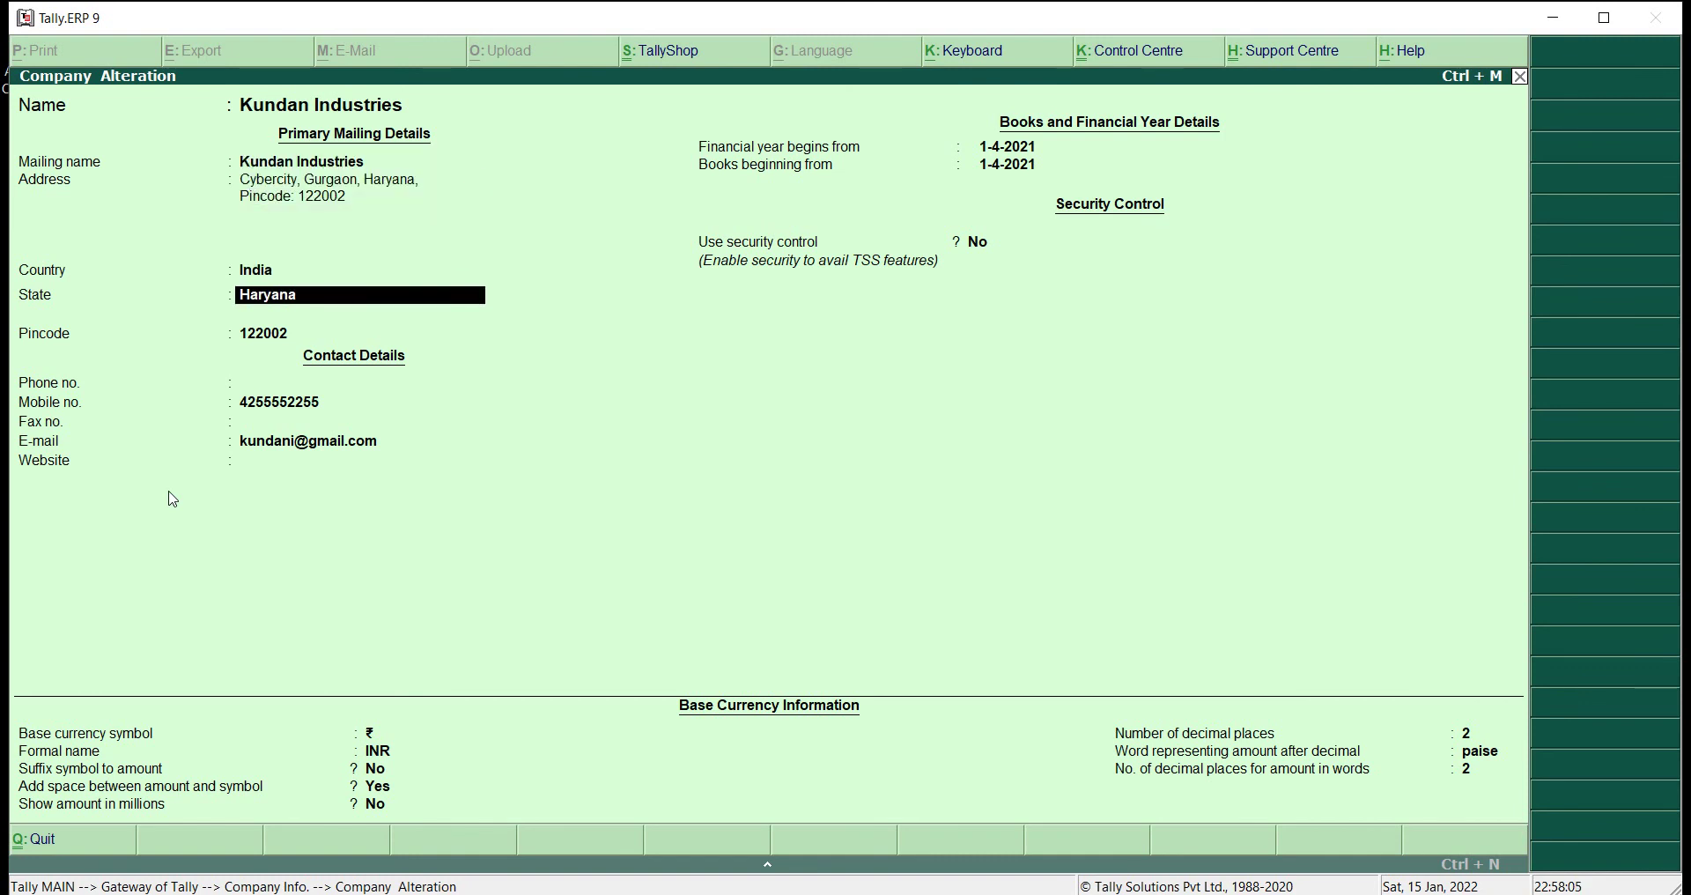
pyautogui.press('Return')
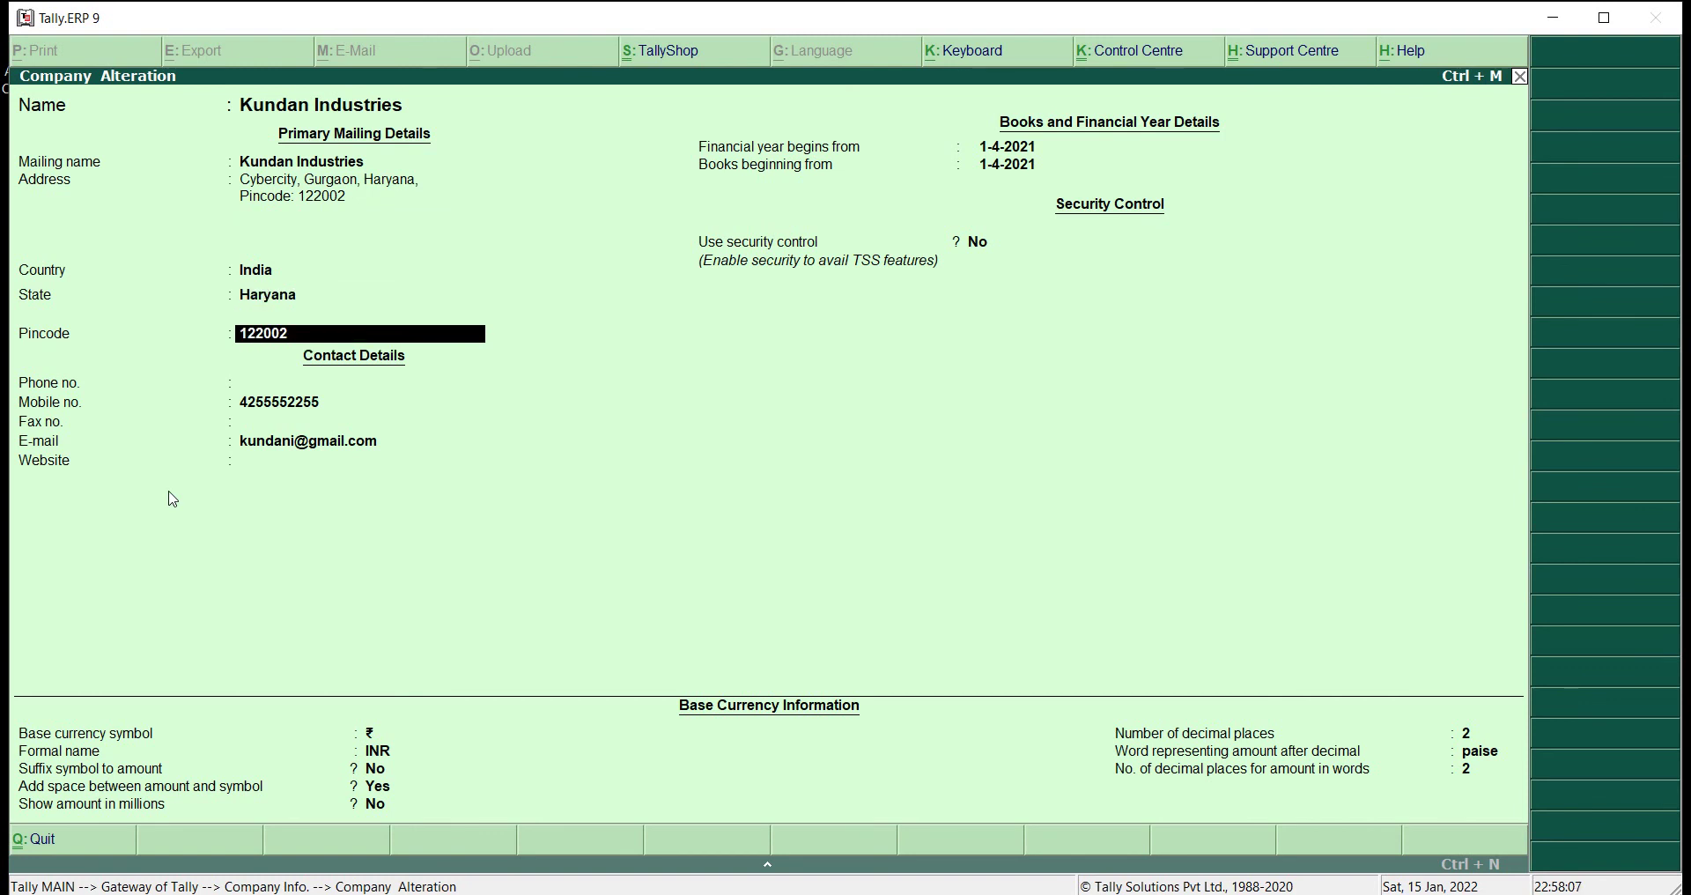
pyautogui.press('Return')
pyautogui.press('Return')
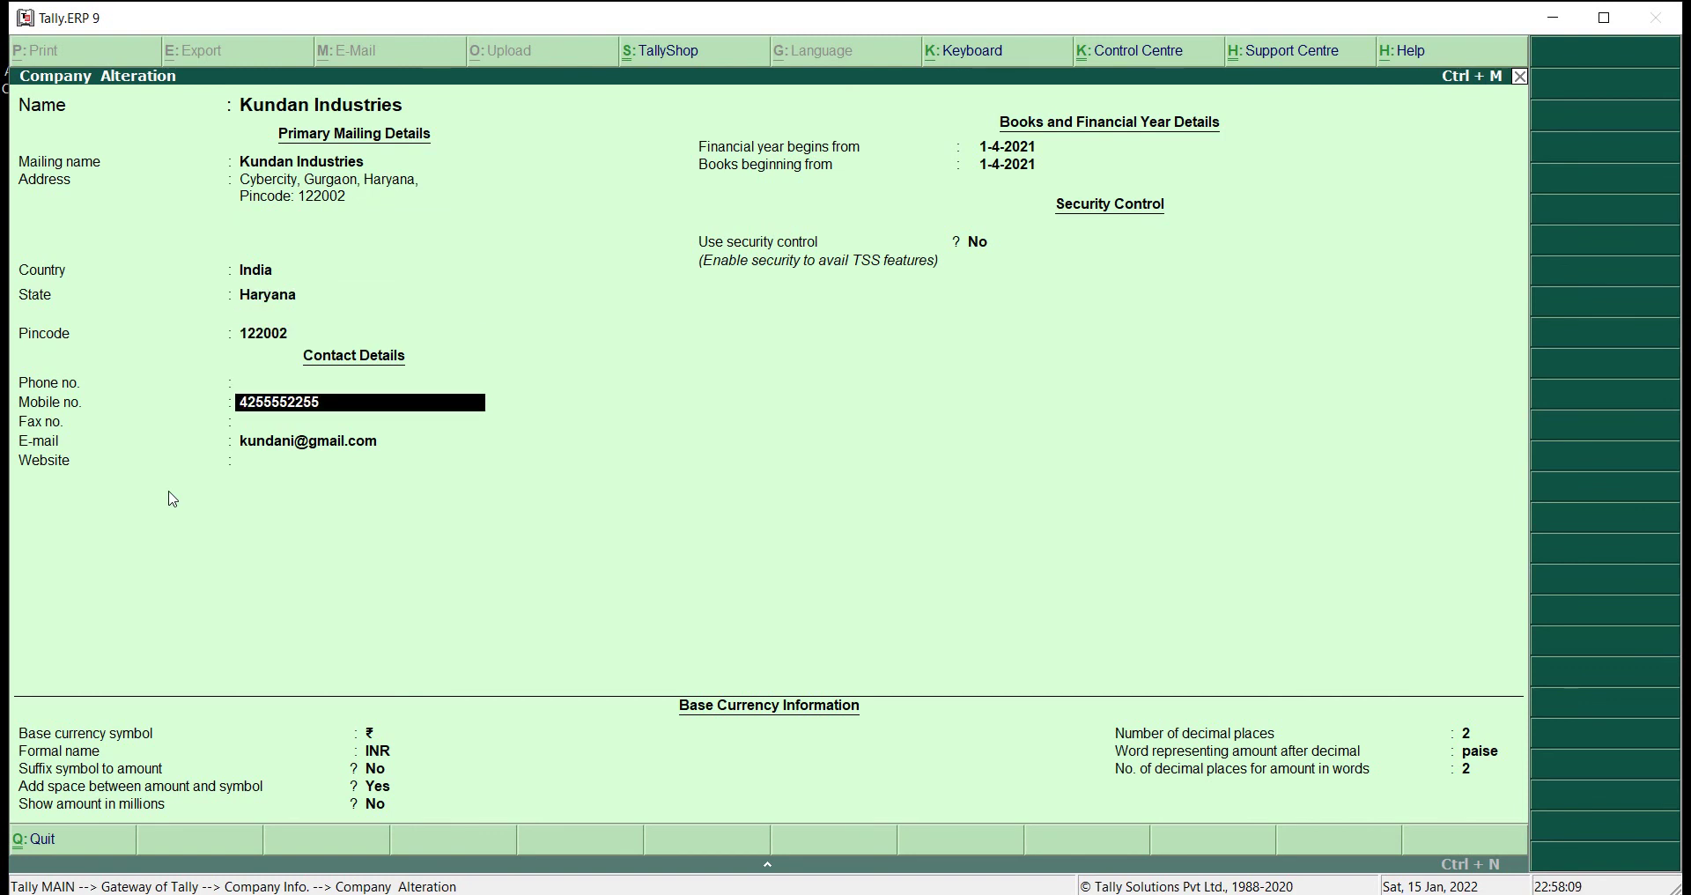
pyautogui.press('Return')
pyautogui.press('Return')
pyautogui.press('Return')
pyautogui.press('Return')
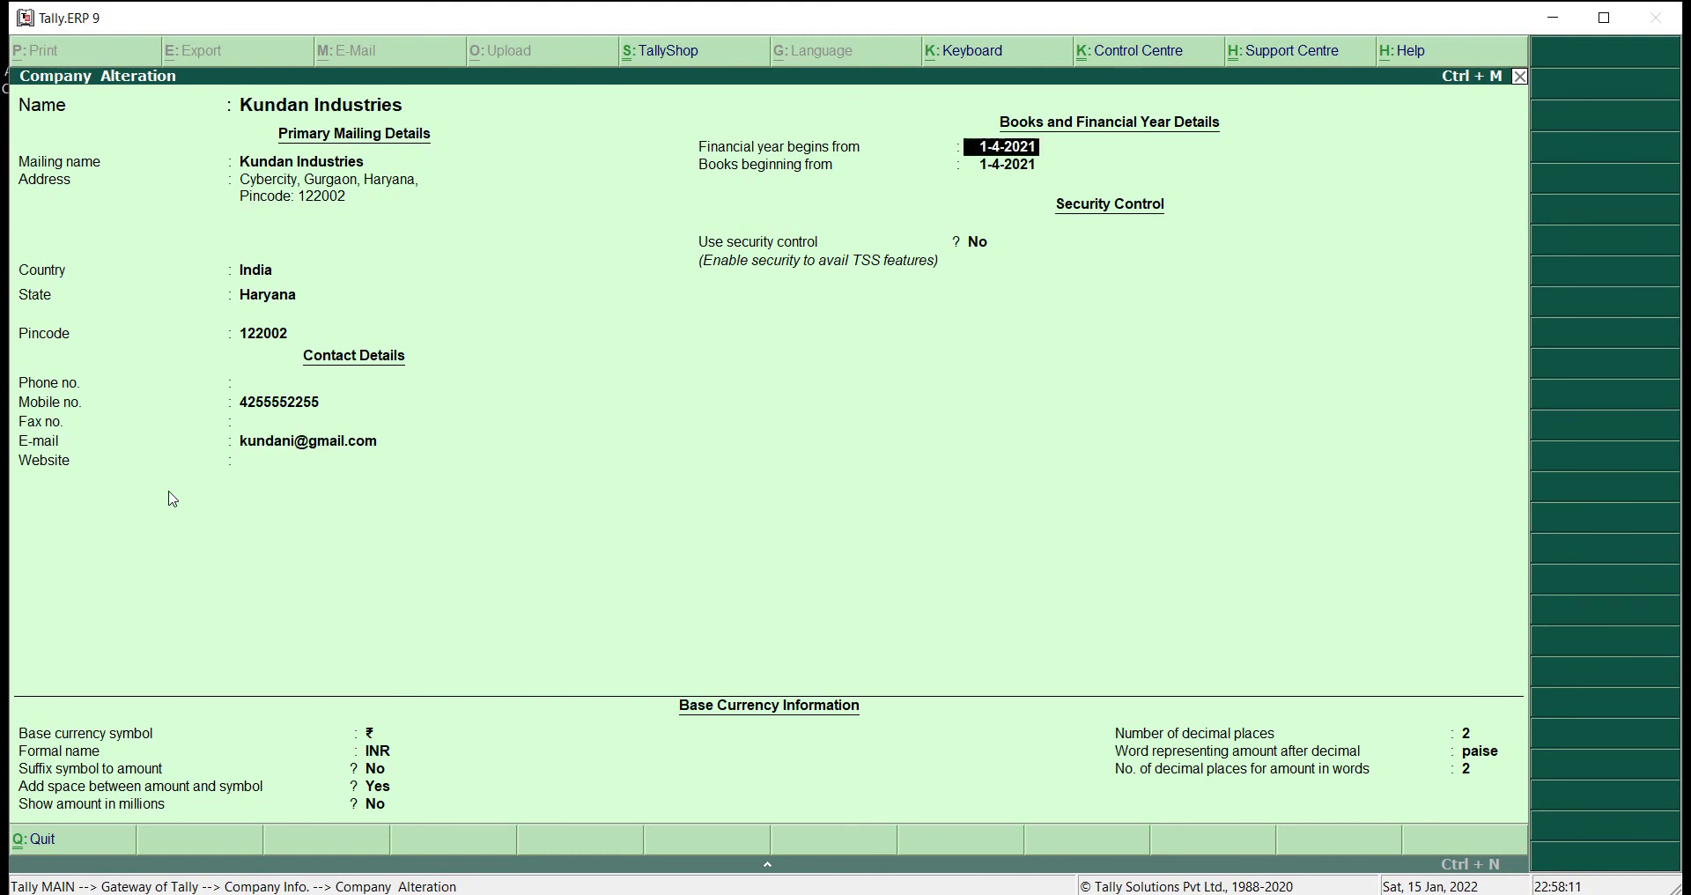
pyautogui.press('Return')
pyautogui.press('Return')
pyautogui.press('Return')
pyautogui.press('Return')
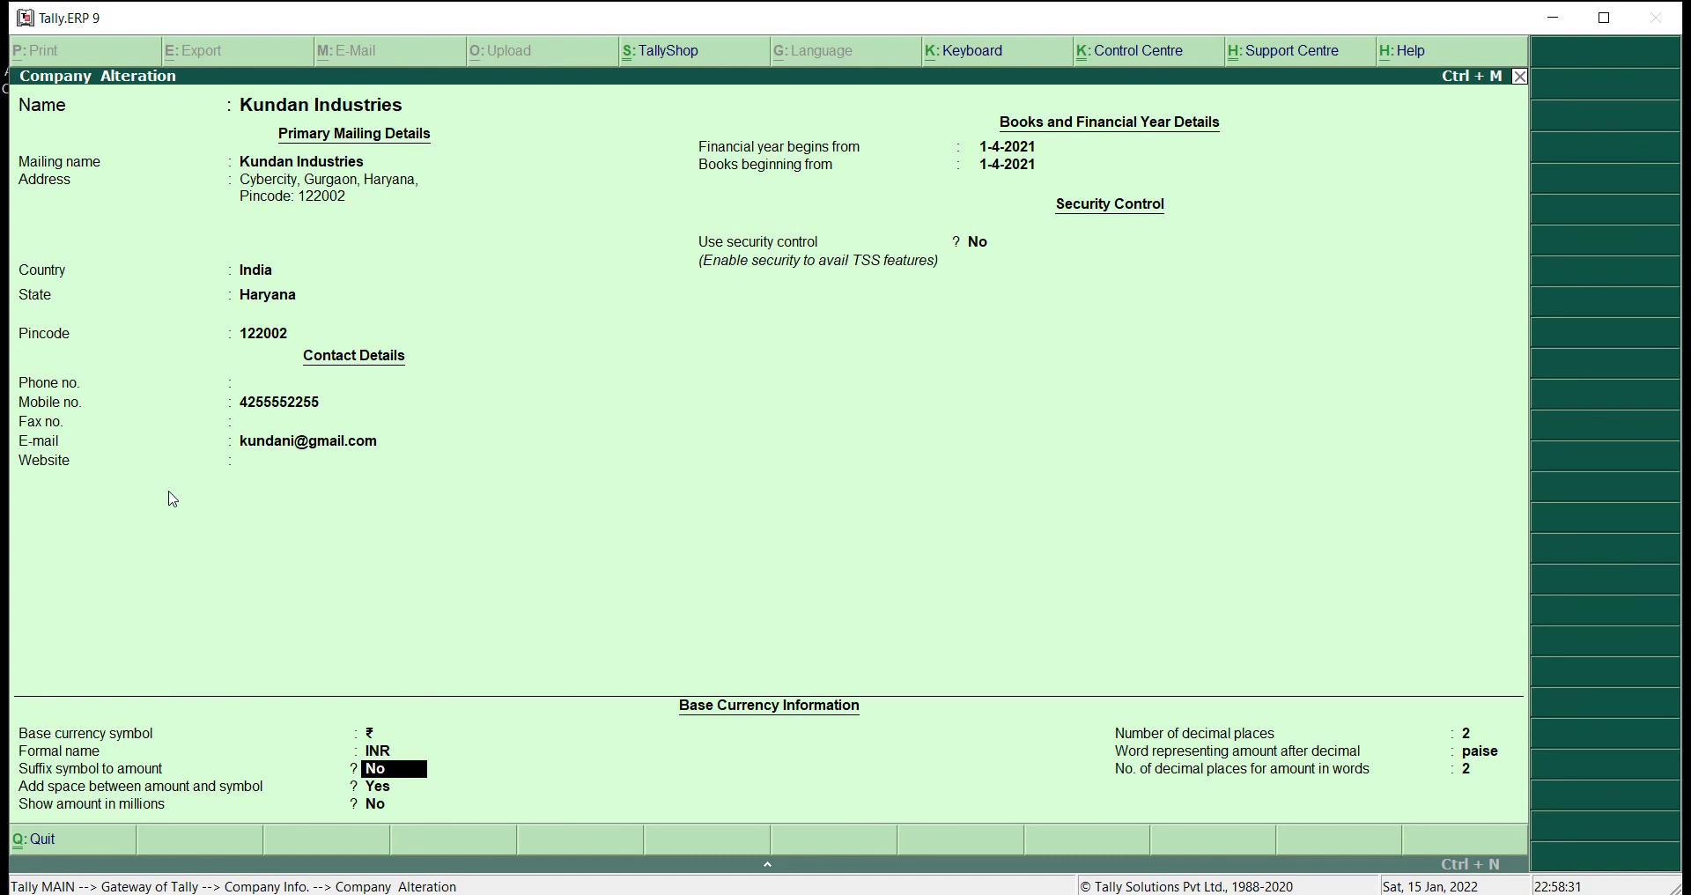
pyautogui.press('Up')
pyautogui.press('Up')
pyautogui.press('Up')
pyautogui.press('Down')
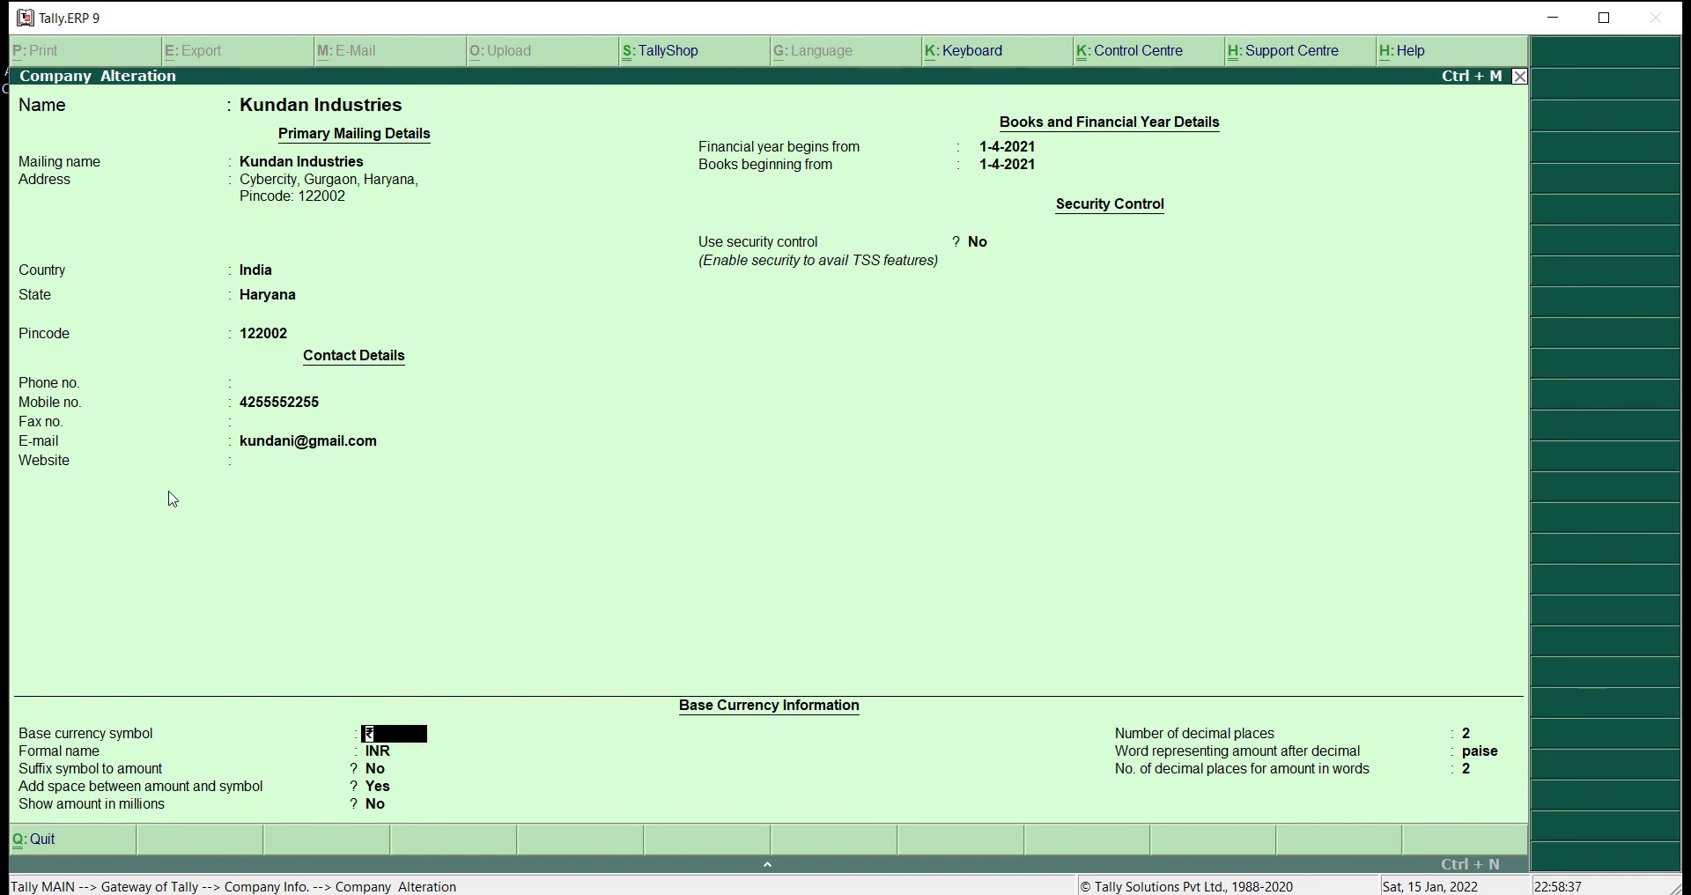
# - Accept the company alteration and return to the Company Info options
pyautogui.hotkey('ctrl', 'a')
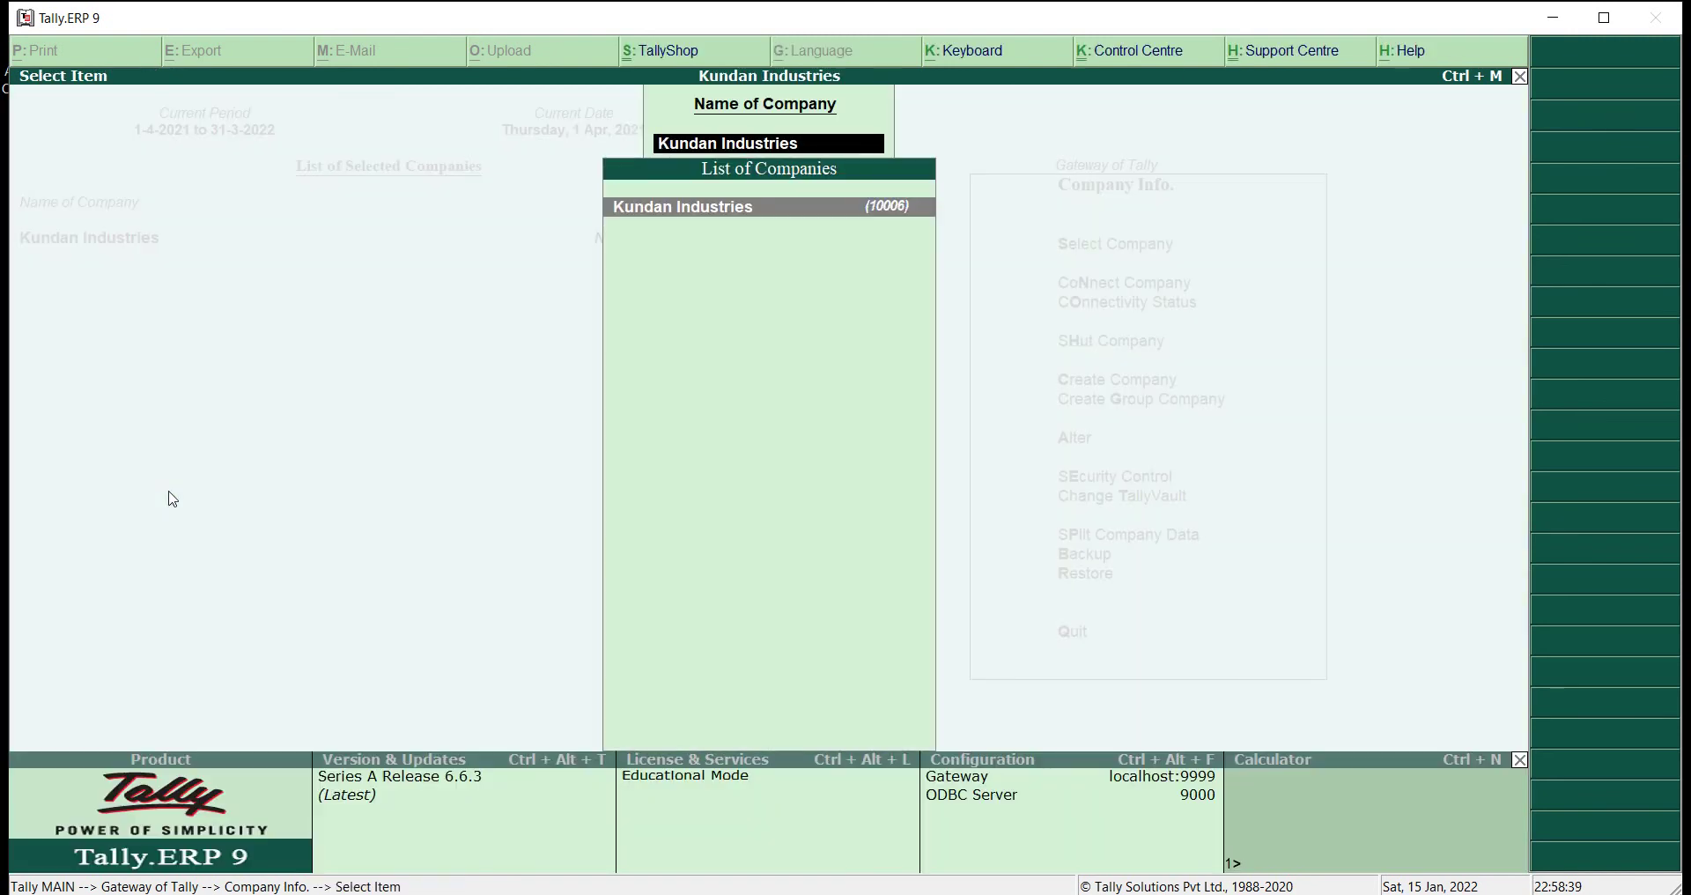
pyautogui.press('BackSpace')
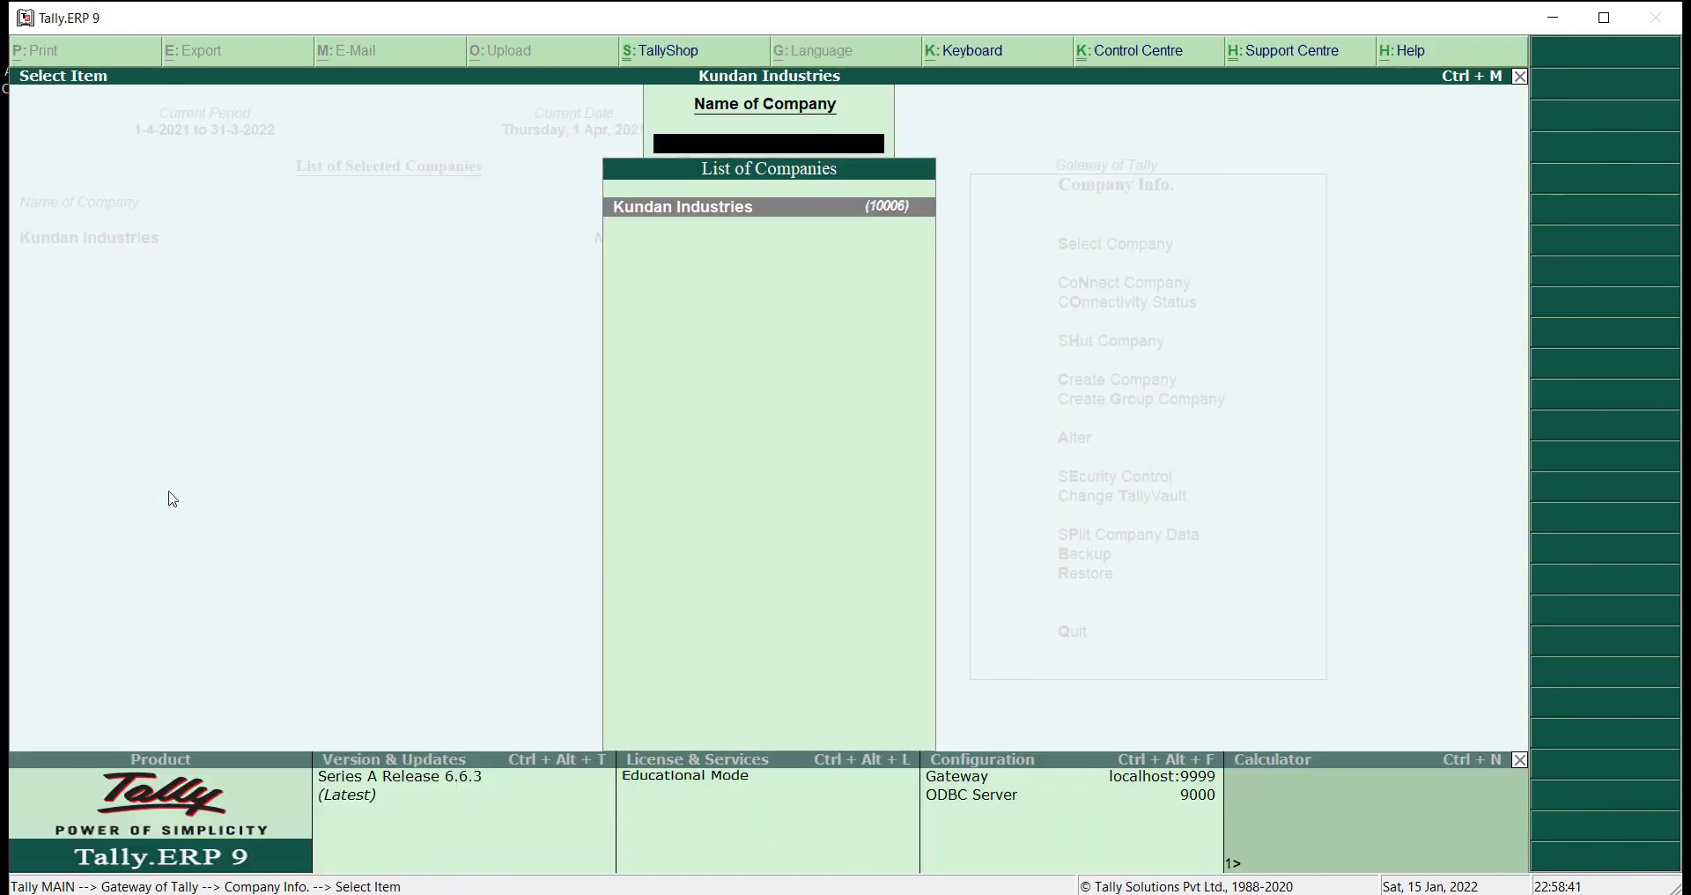
pyautogui.press('Escape')
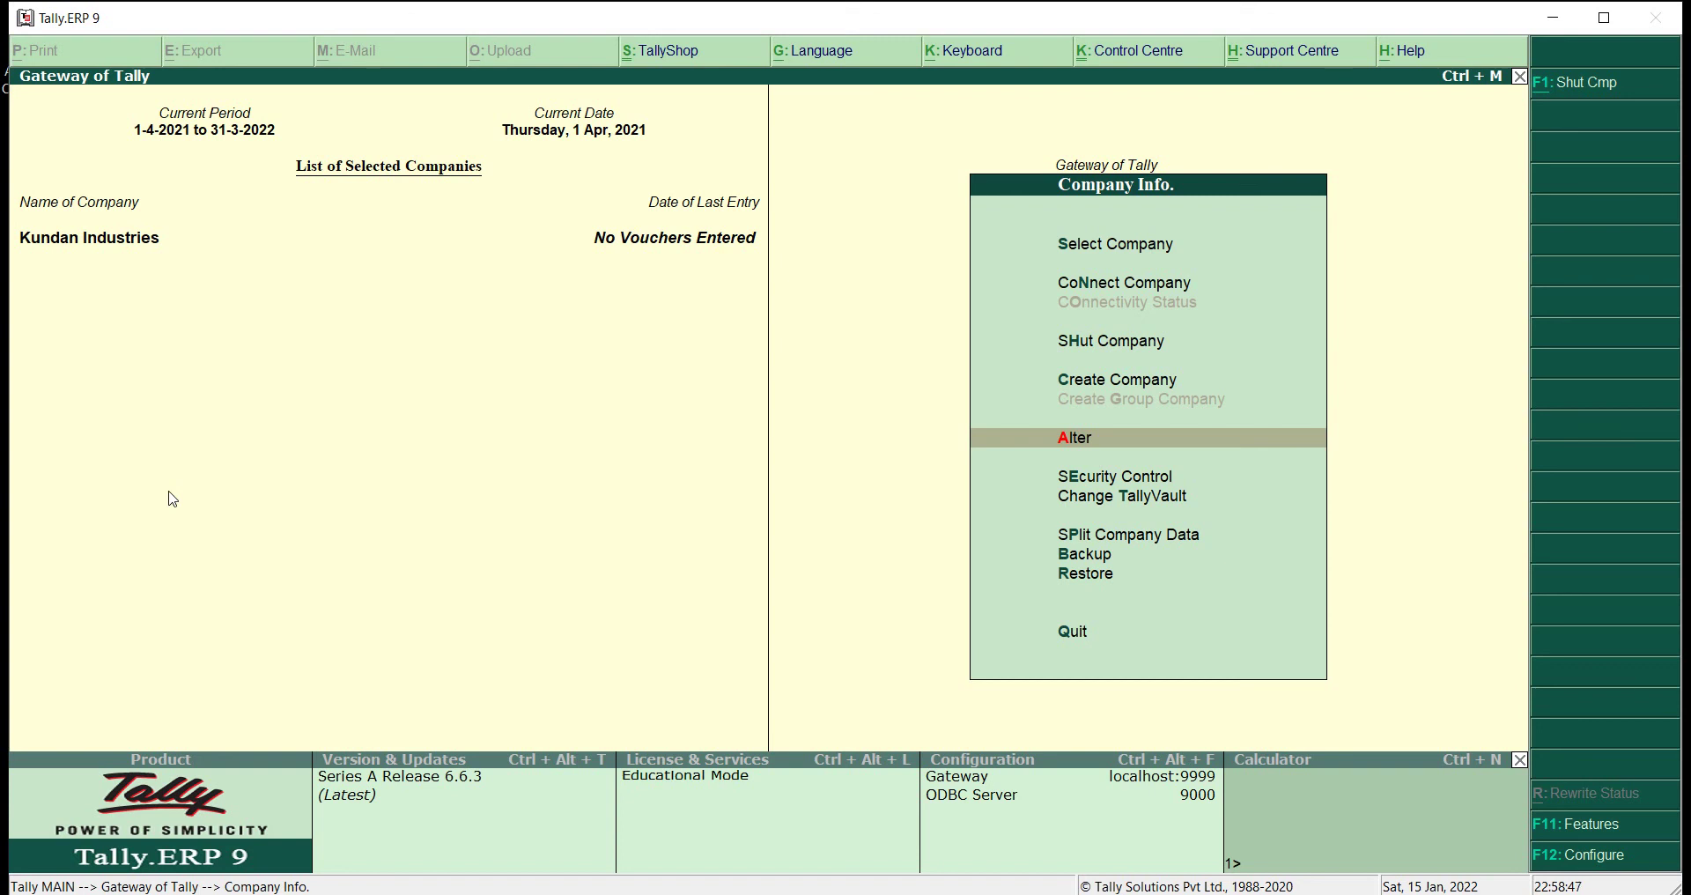
# - Select the already loaded company Kundan Industries again from the list of companies
pyautogui.press('Up')
pyautogui.press('Up')
pyautogui.press('Up')
pyautogui.press('Up')
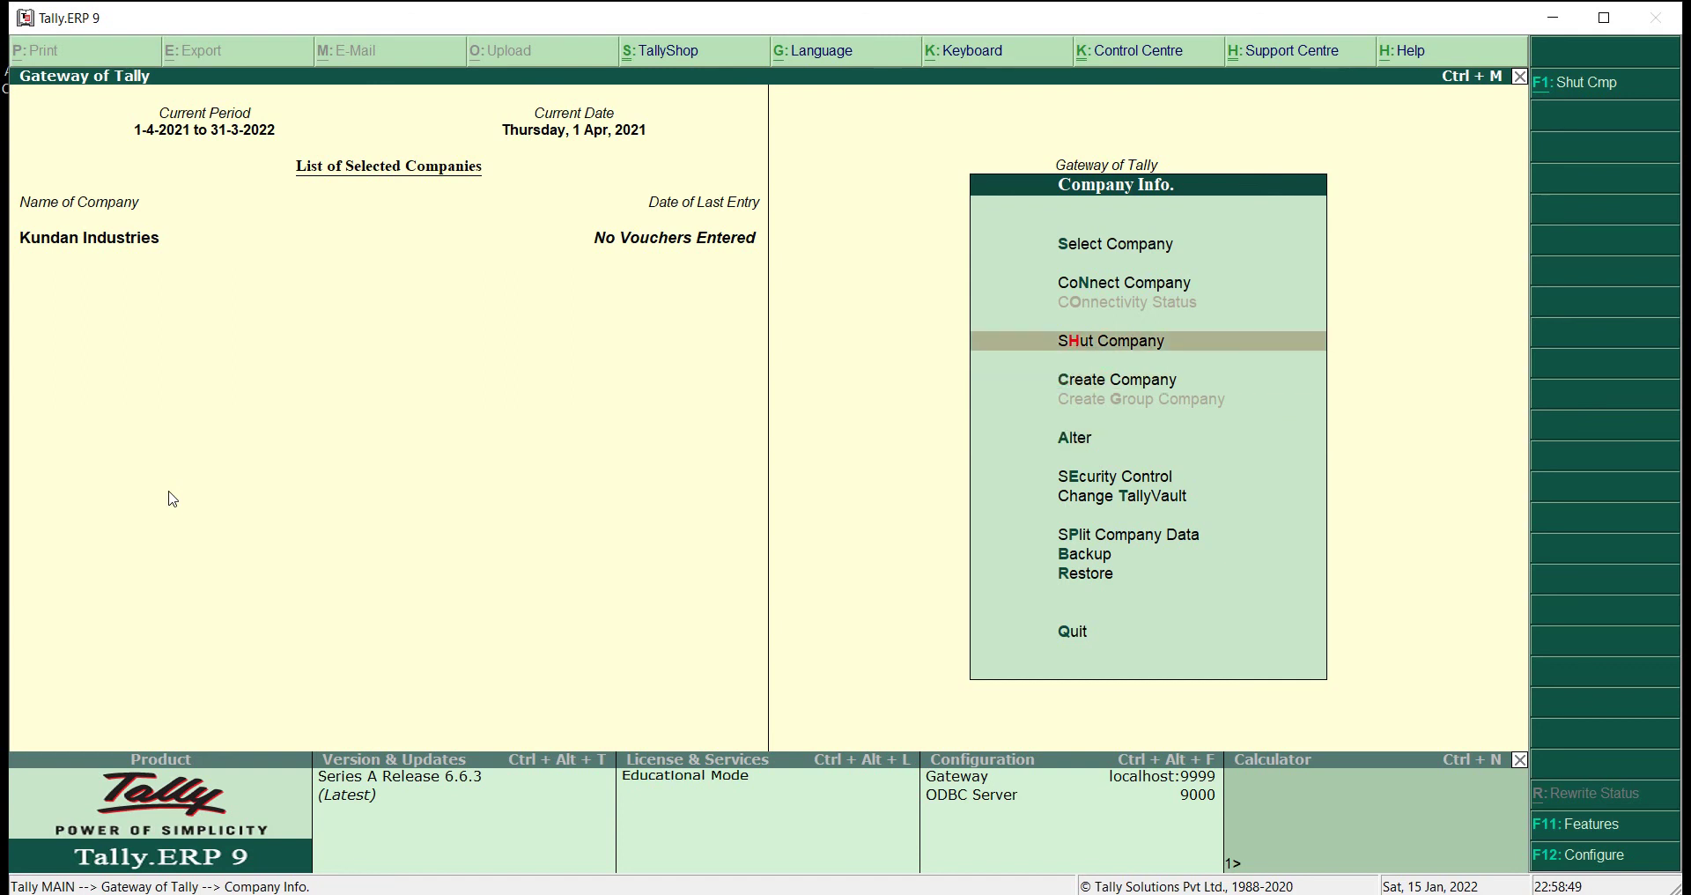
pyautogui.press('Return')
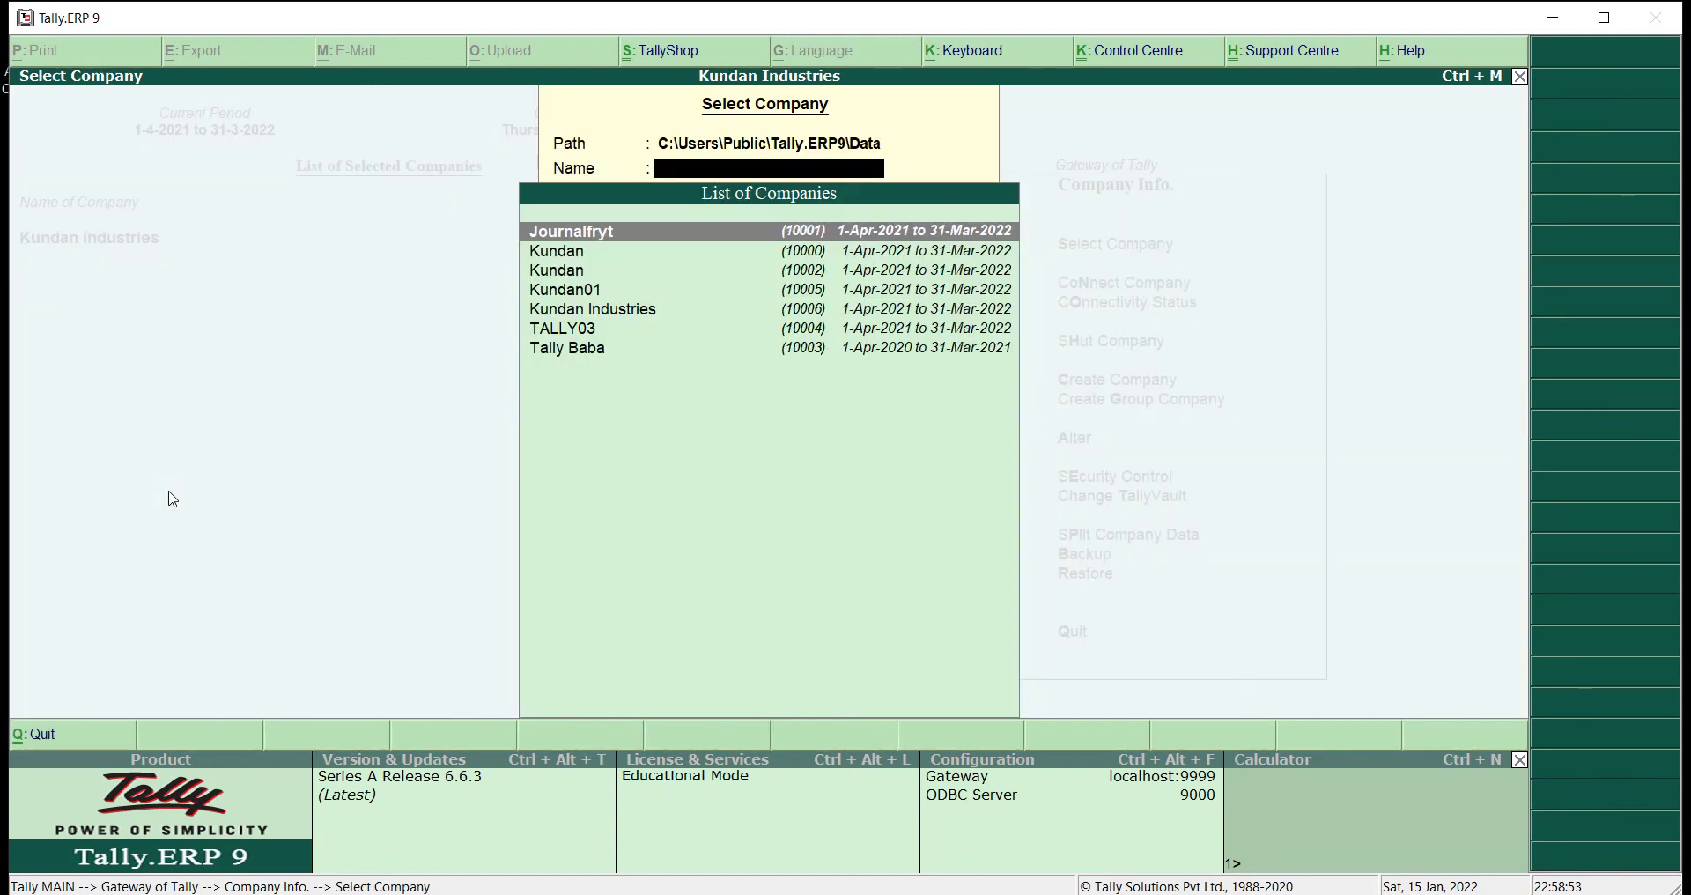
pyautogui.press('Down')
pyautogui.press('Down')
pyautogui.press('Down')
pyautogui.press('Down')
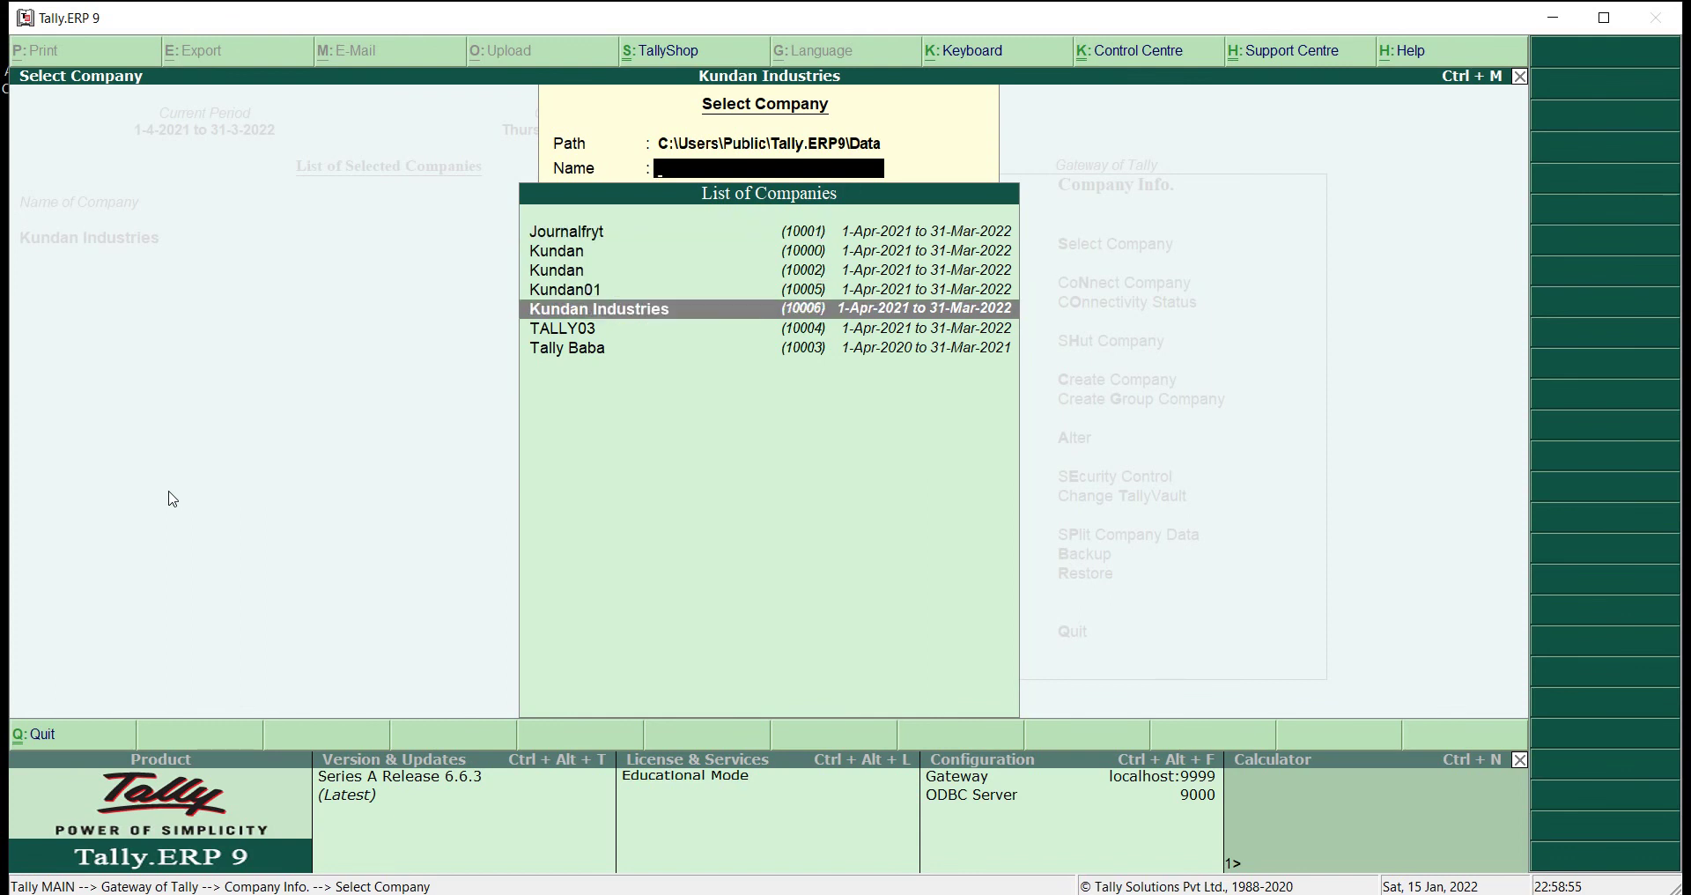
pyautogui.press('Return')
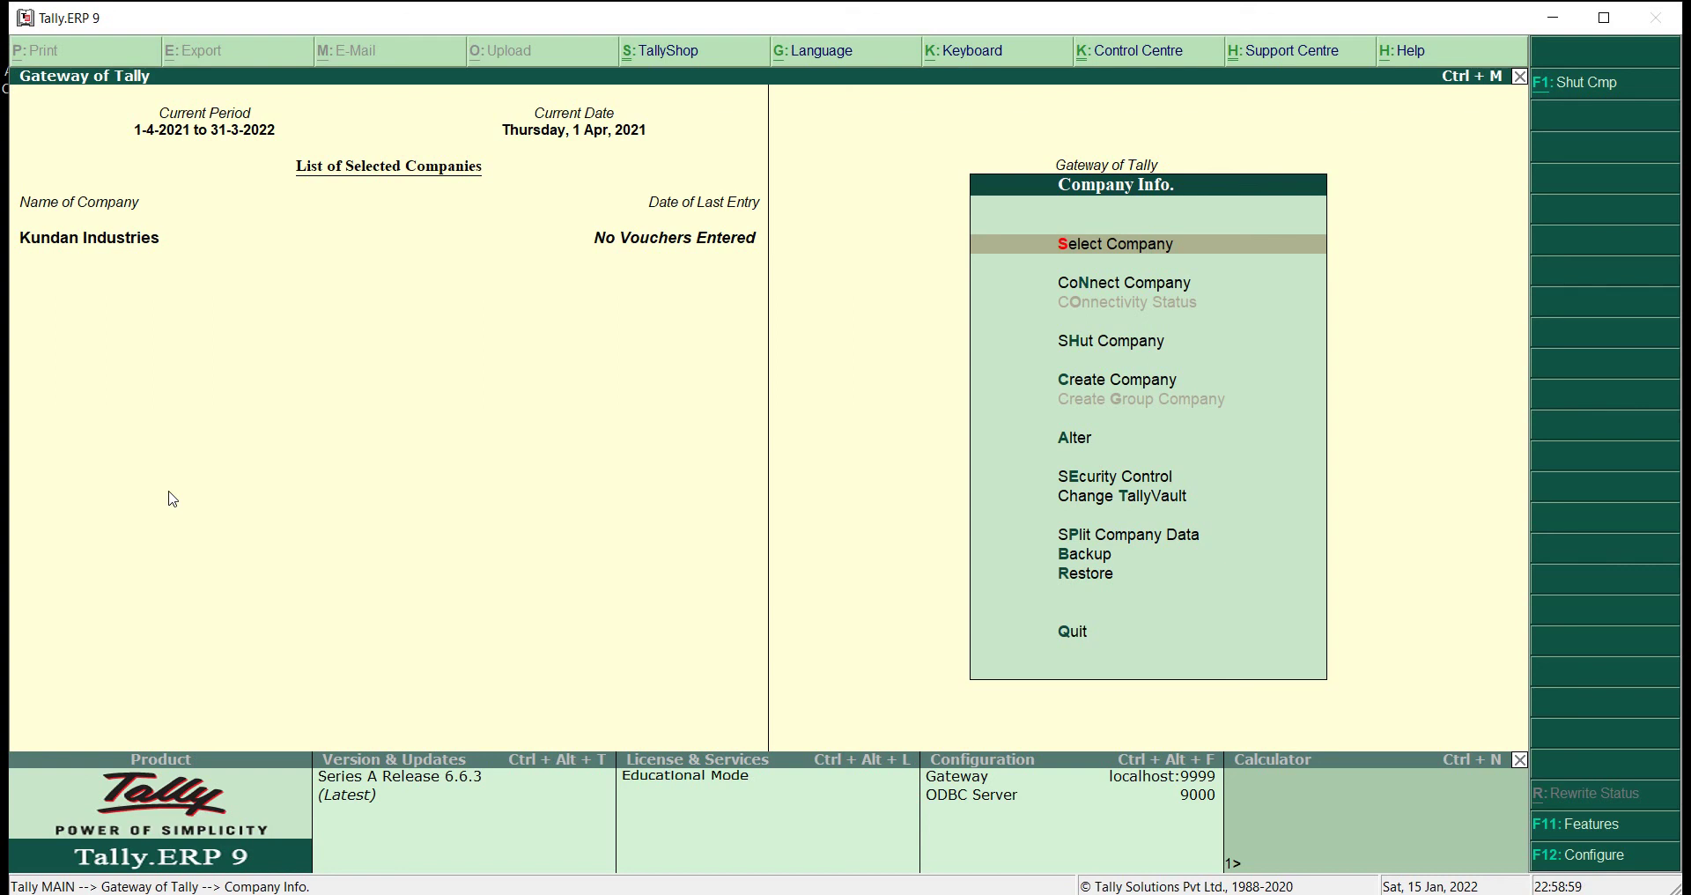
# - Shut the company Kundan Industries
pyautogui.press('Down')
pyautogui.press('Down')
pyautogui.press('Down')
pyautogui.press('Up')
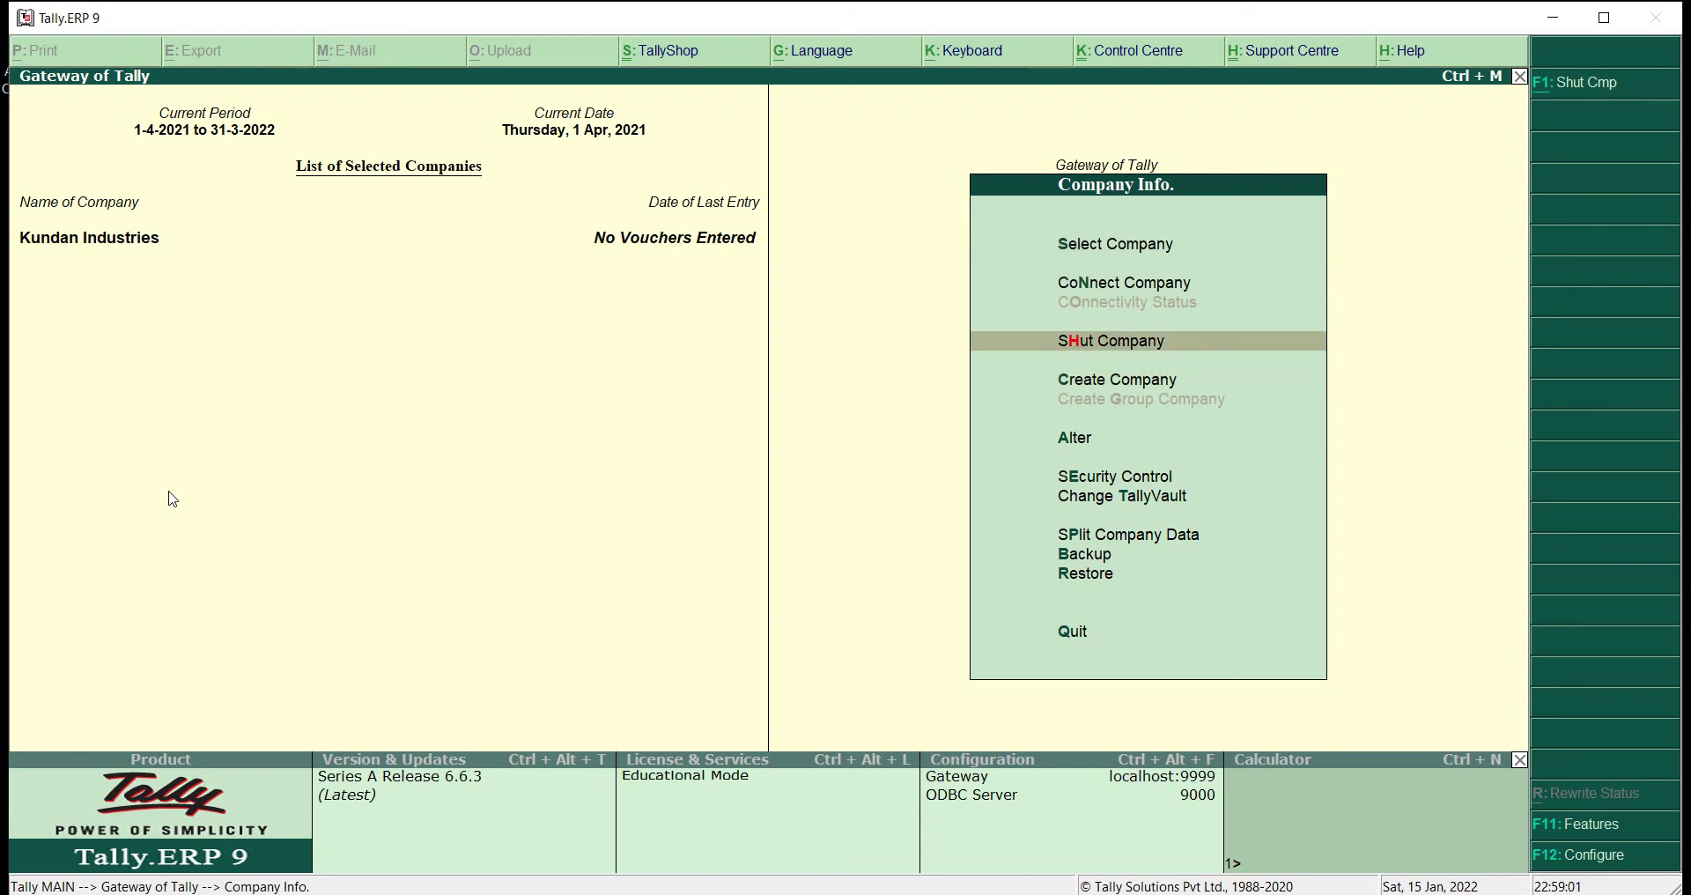
pyautogui.press('Return')
pyautogui.press('Return')
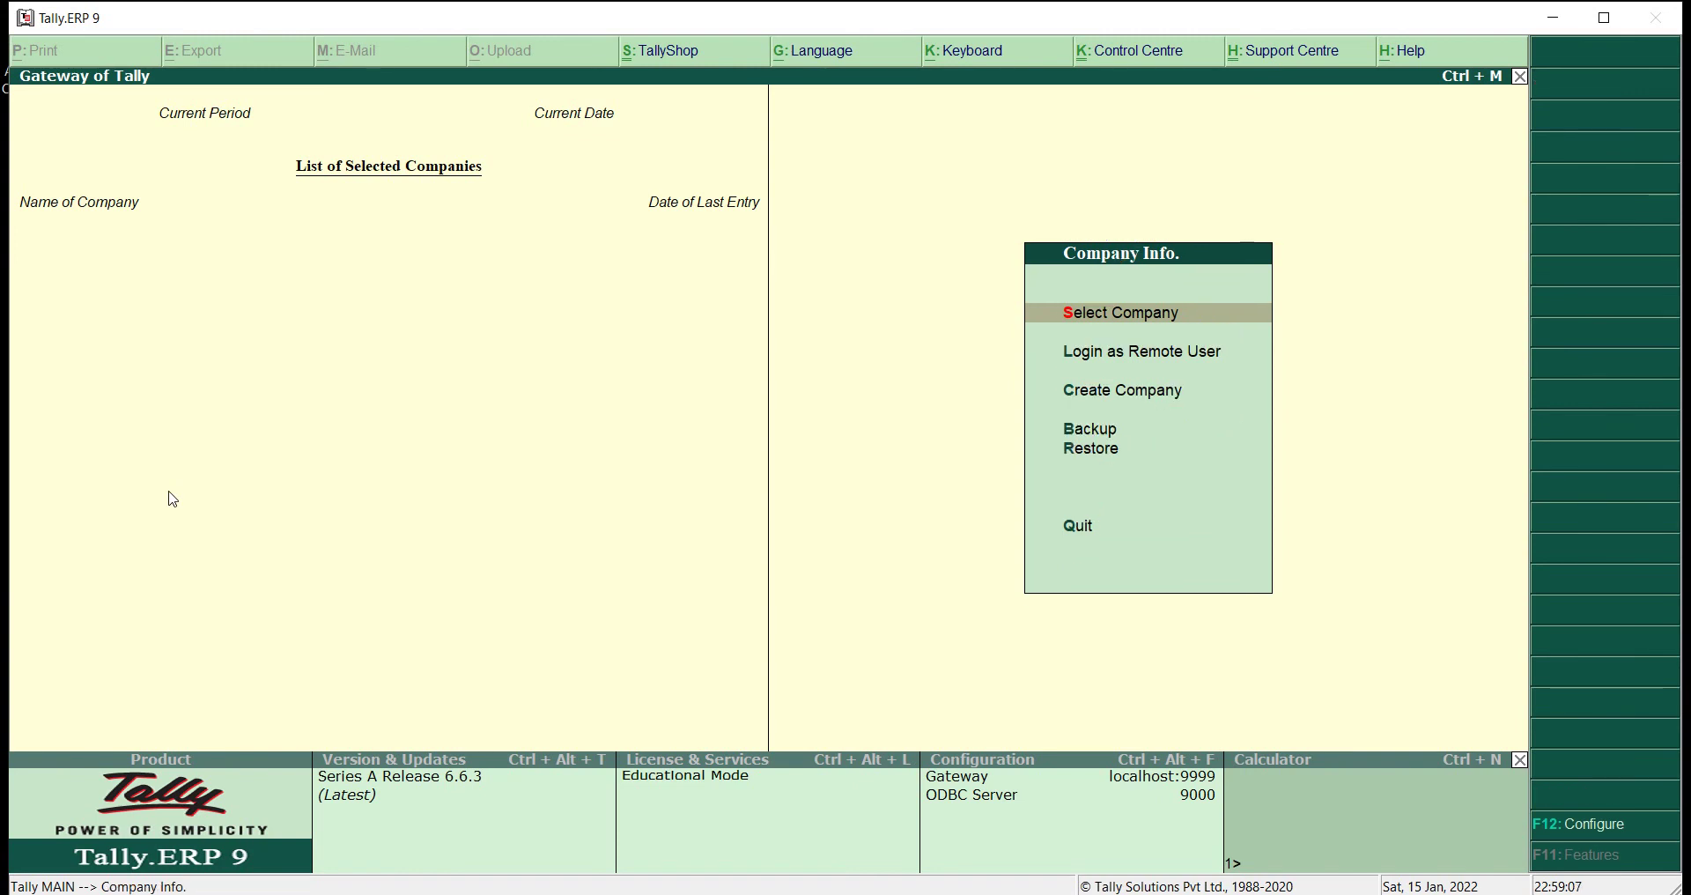
# - Select the company Kundan Industries from the list of companies to load it again
pyautogui.press('Escape')
pyautogui.press('Escape')
pyautogui.press('Return')
pyautogui.press('Down')
pyautogui.press('Down')
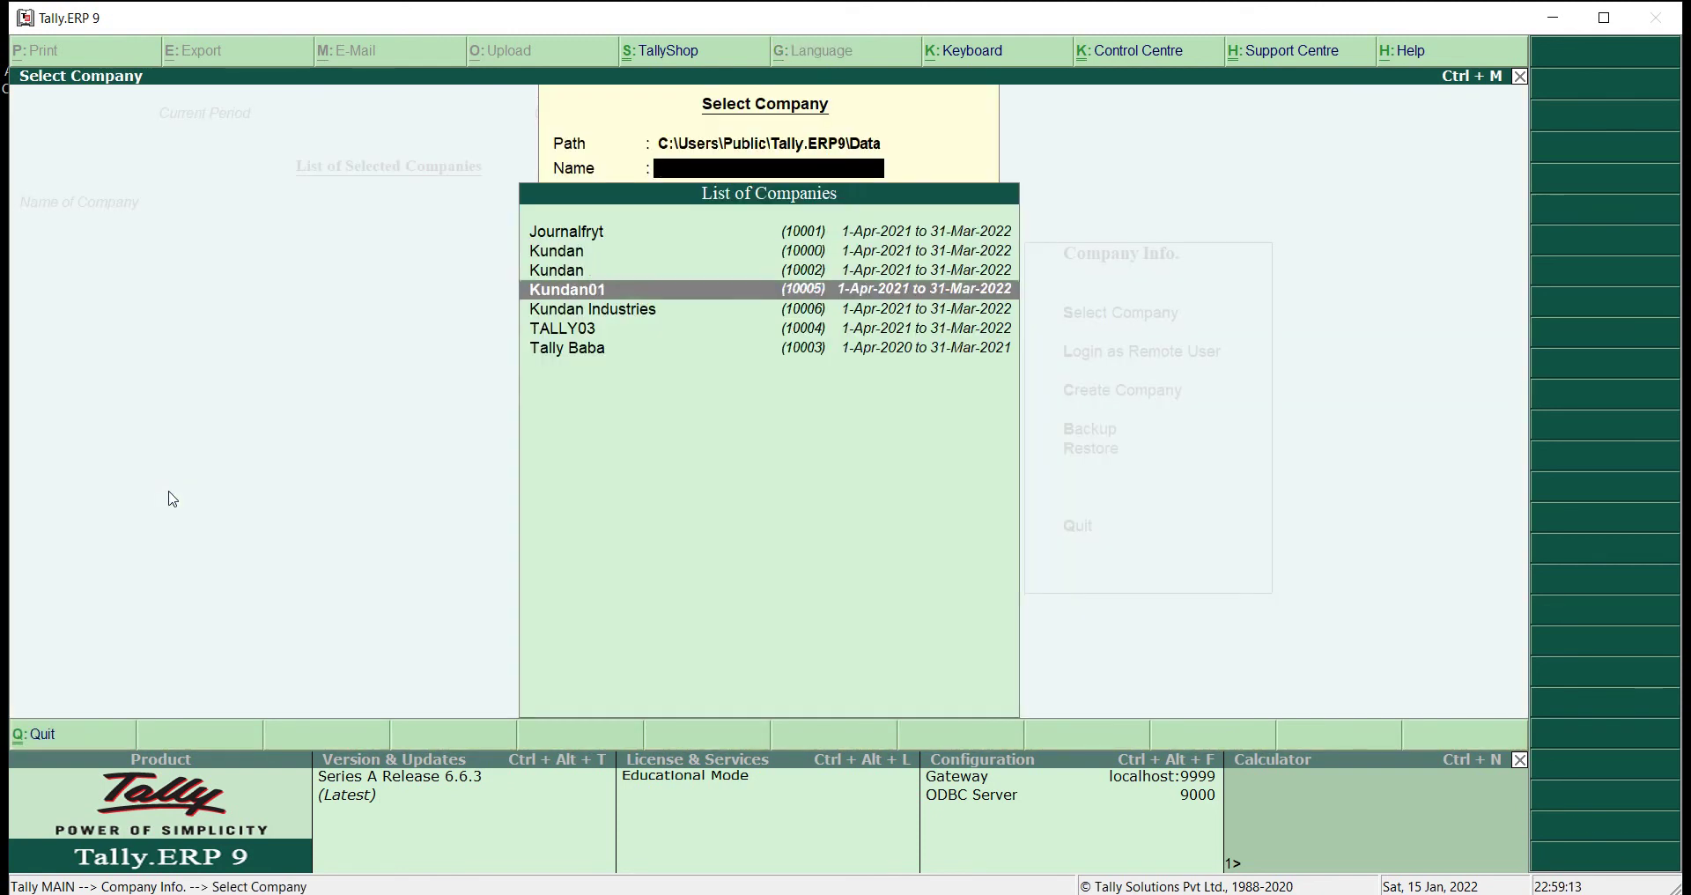
pyautogui.press('Down')
pyautogui.press('Return')
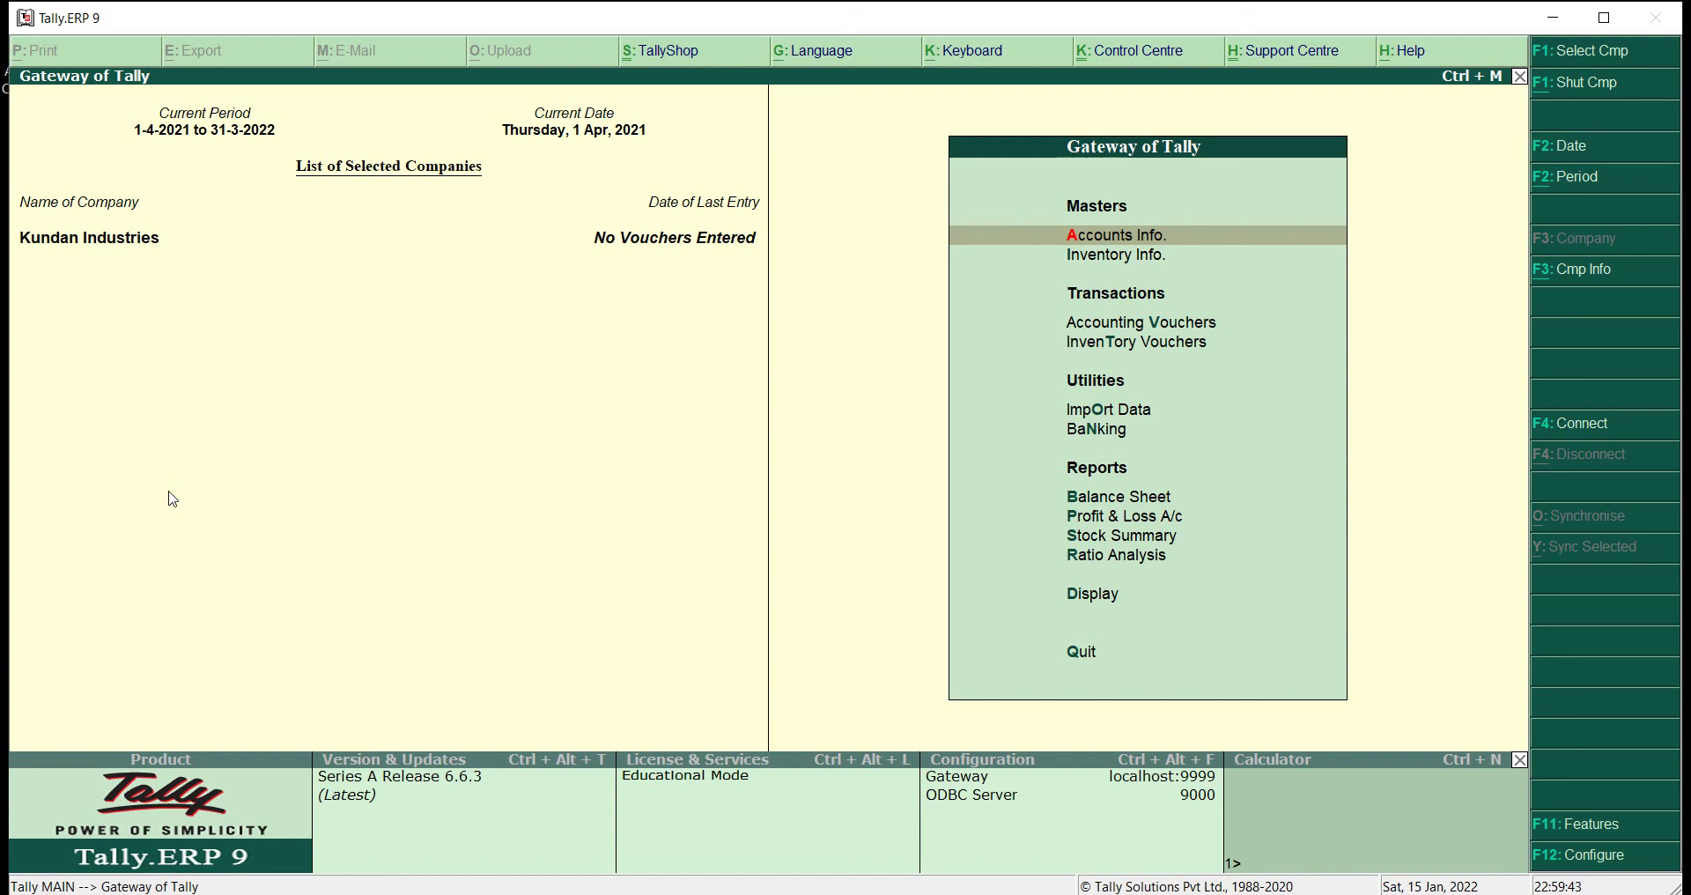
# - Examine the master options available under Accounts Info. and Inventory Info
pyautogui.press('Return')
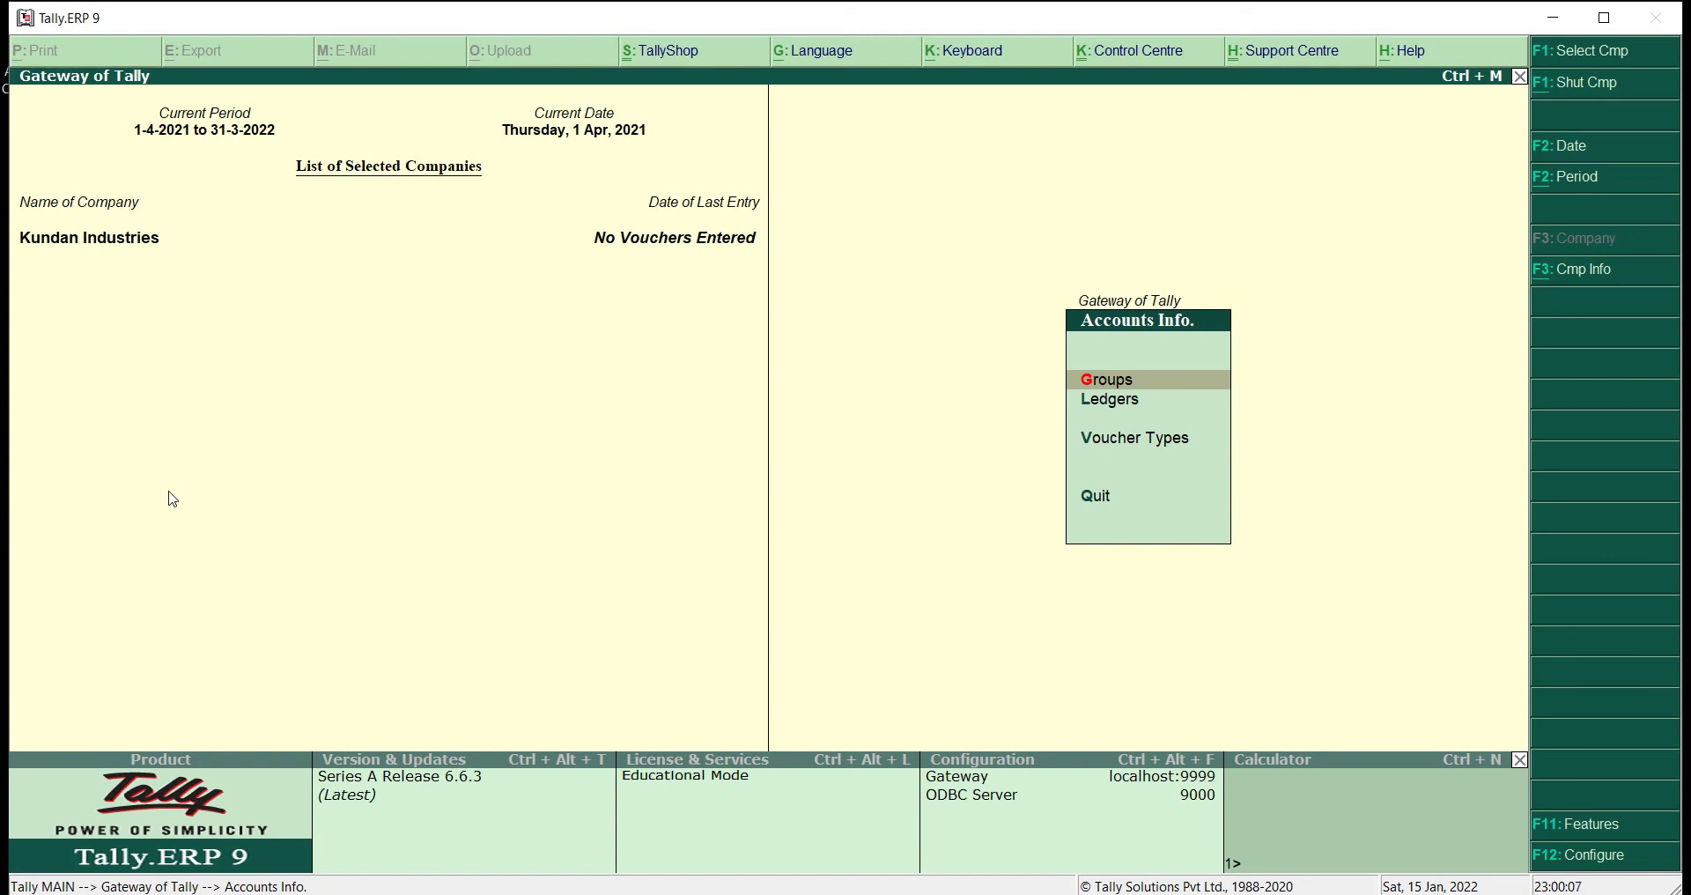
pyautogui.press('Escape')
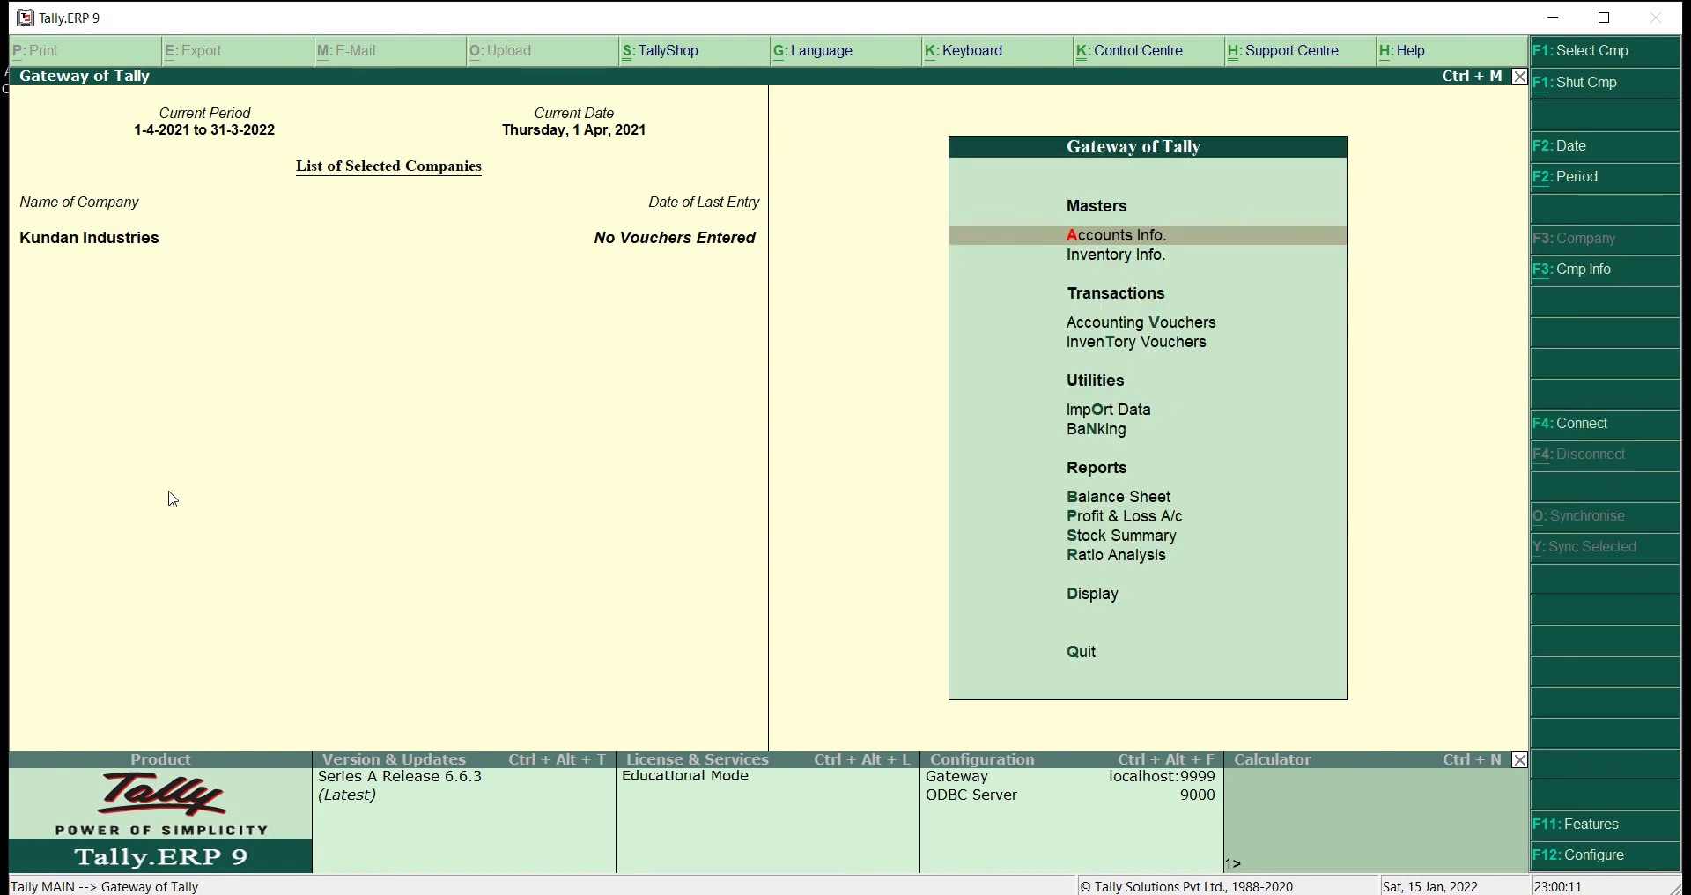
pyautogui.press('Down')
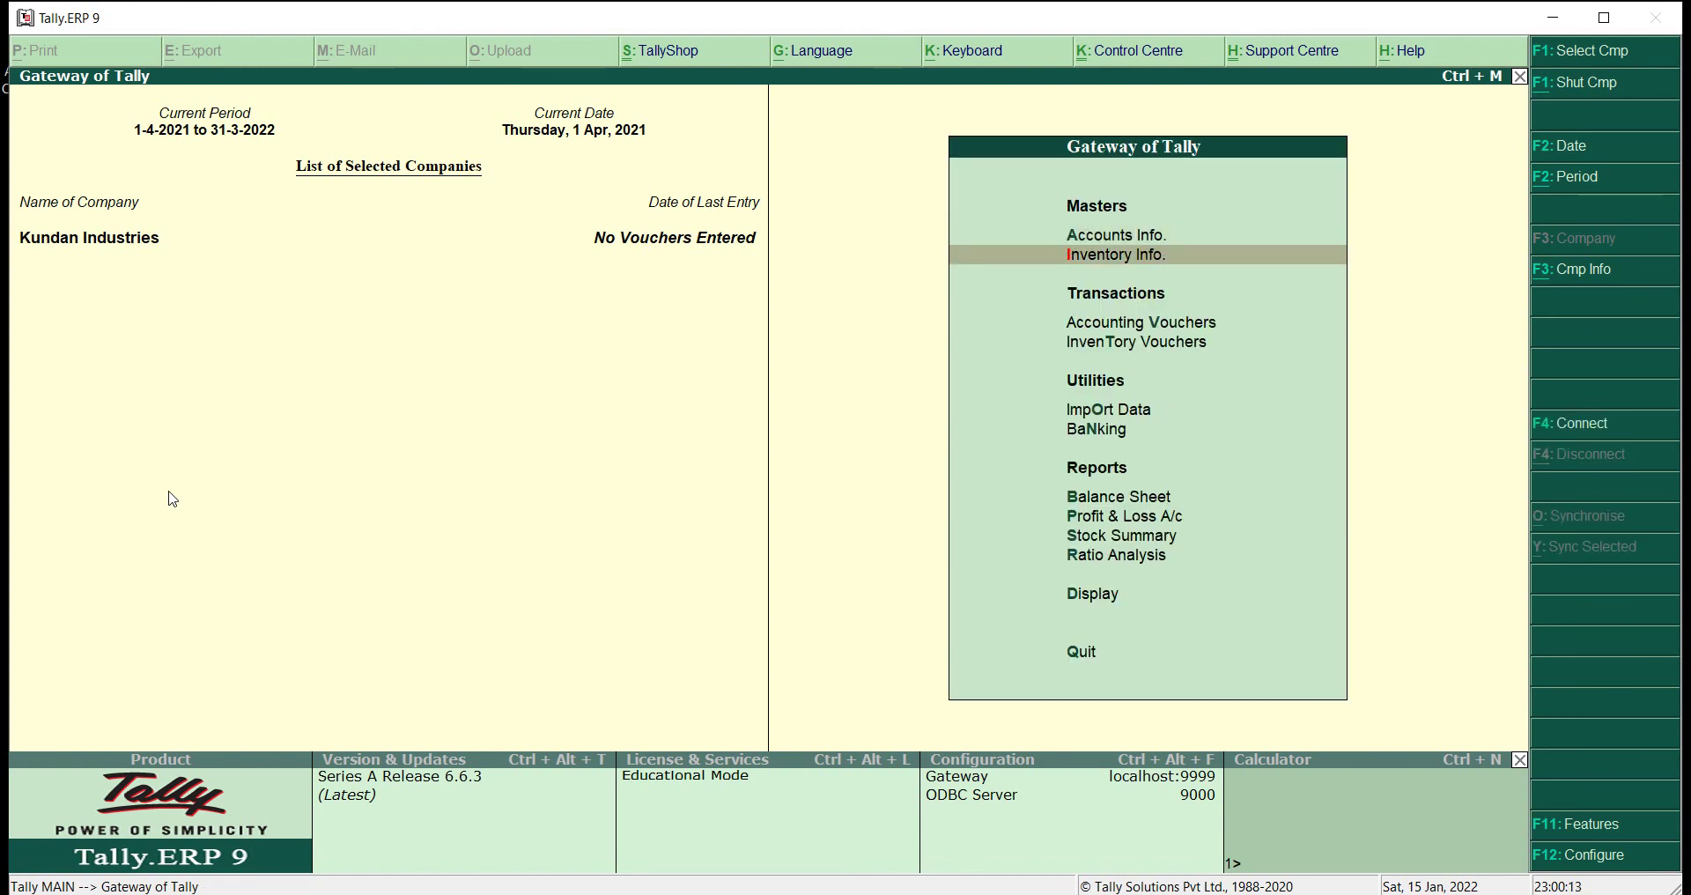
pyautogui.press('Return')
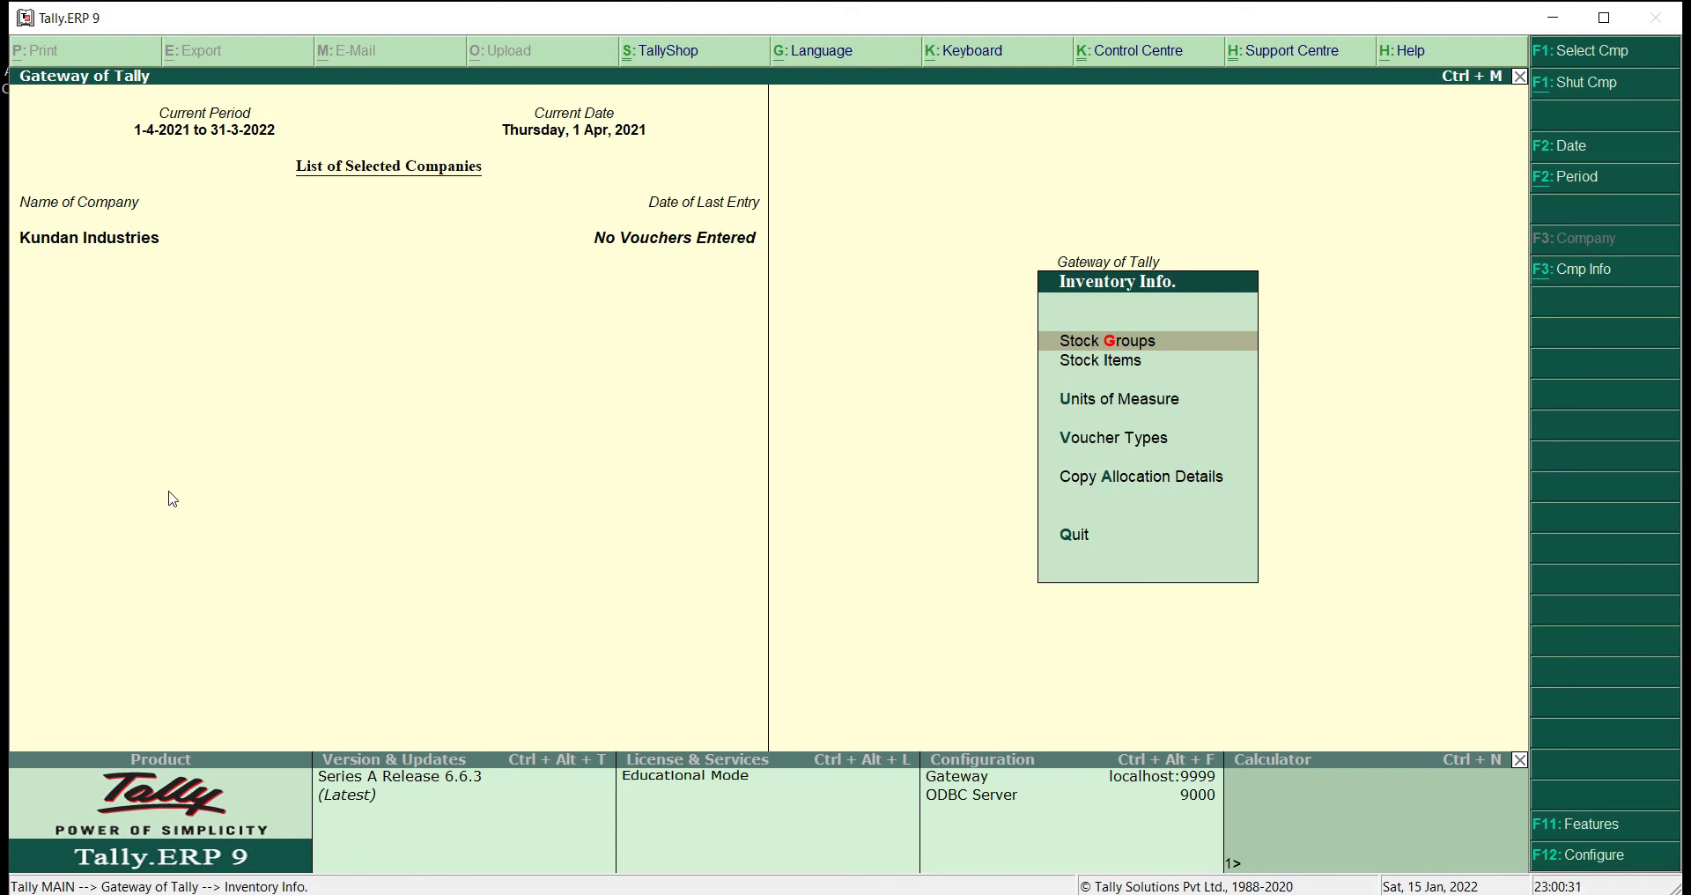
pyautogui.press('Escape')
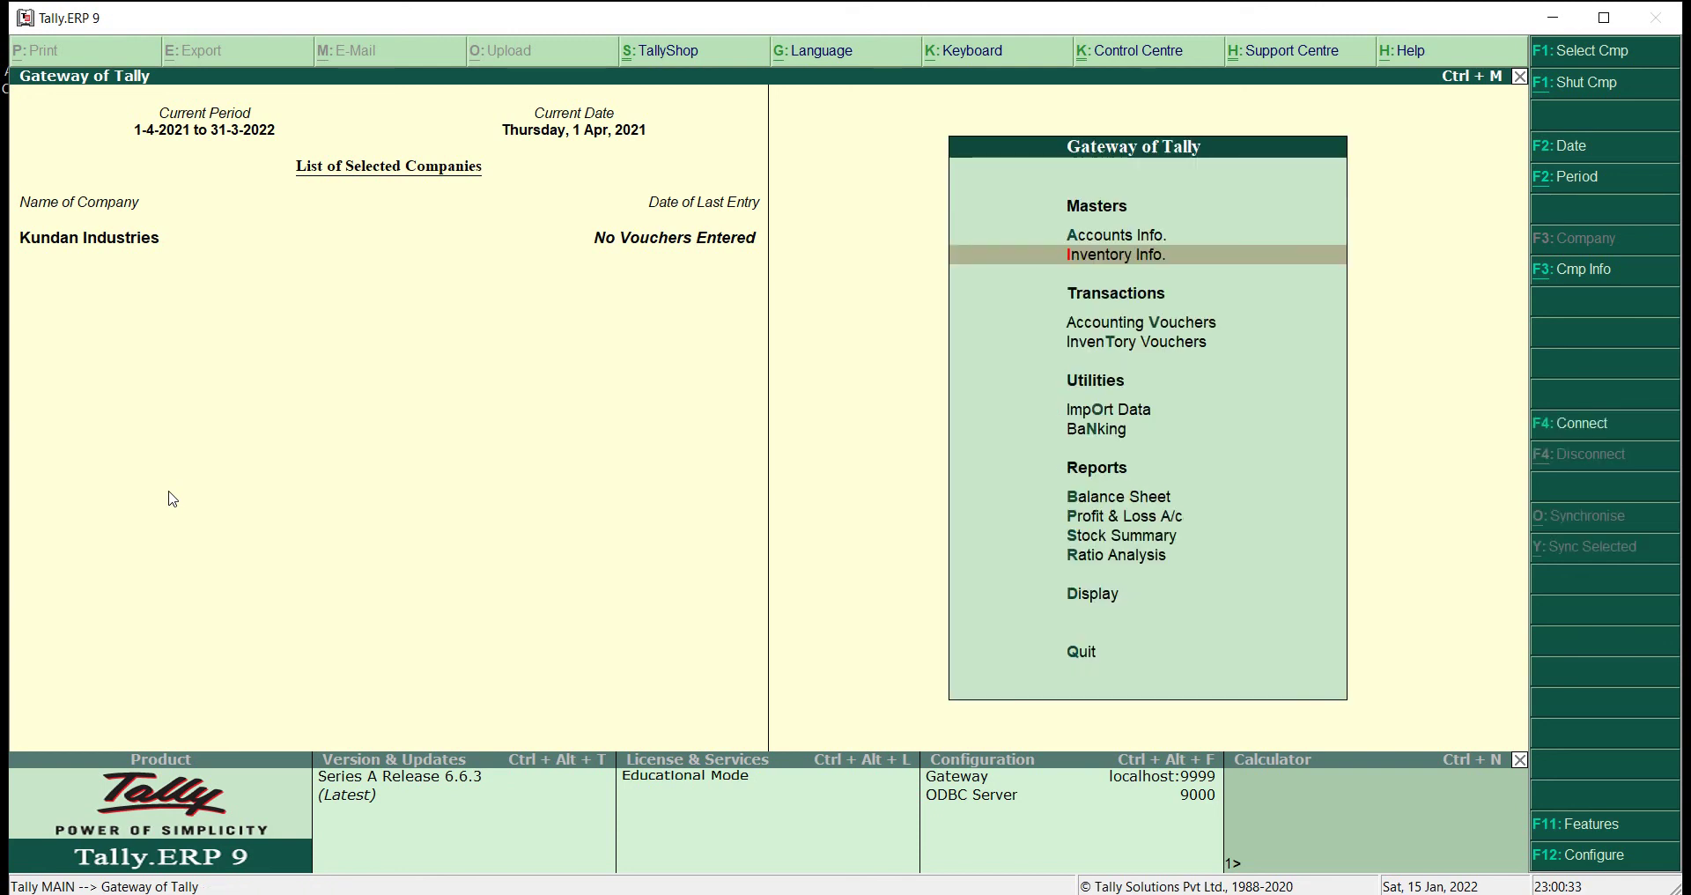
pyautogui.press('Down')
pyautogui.press('Up')
pyautogui.press('Down')
pyautogui.press('Up')
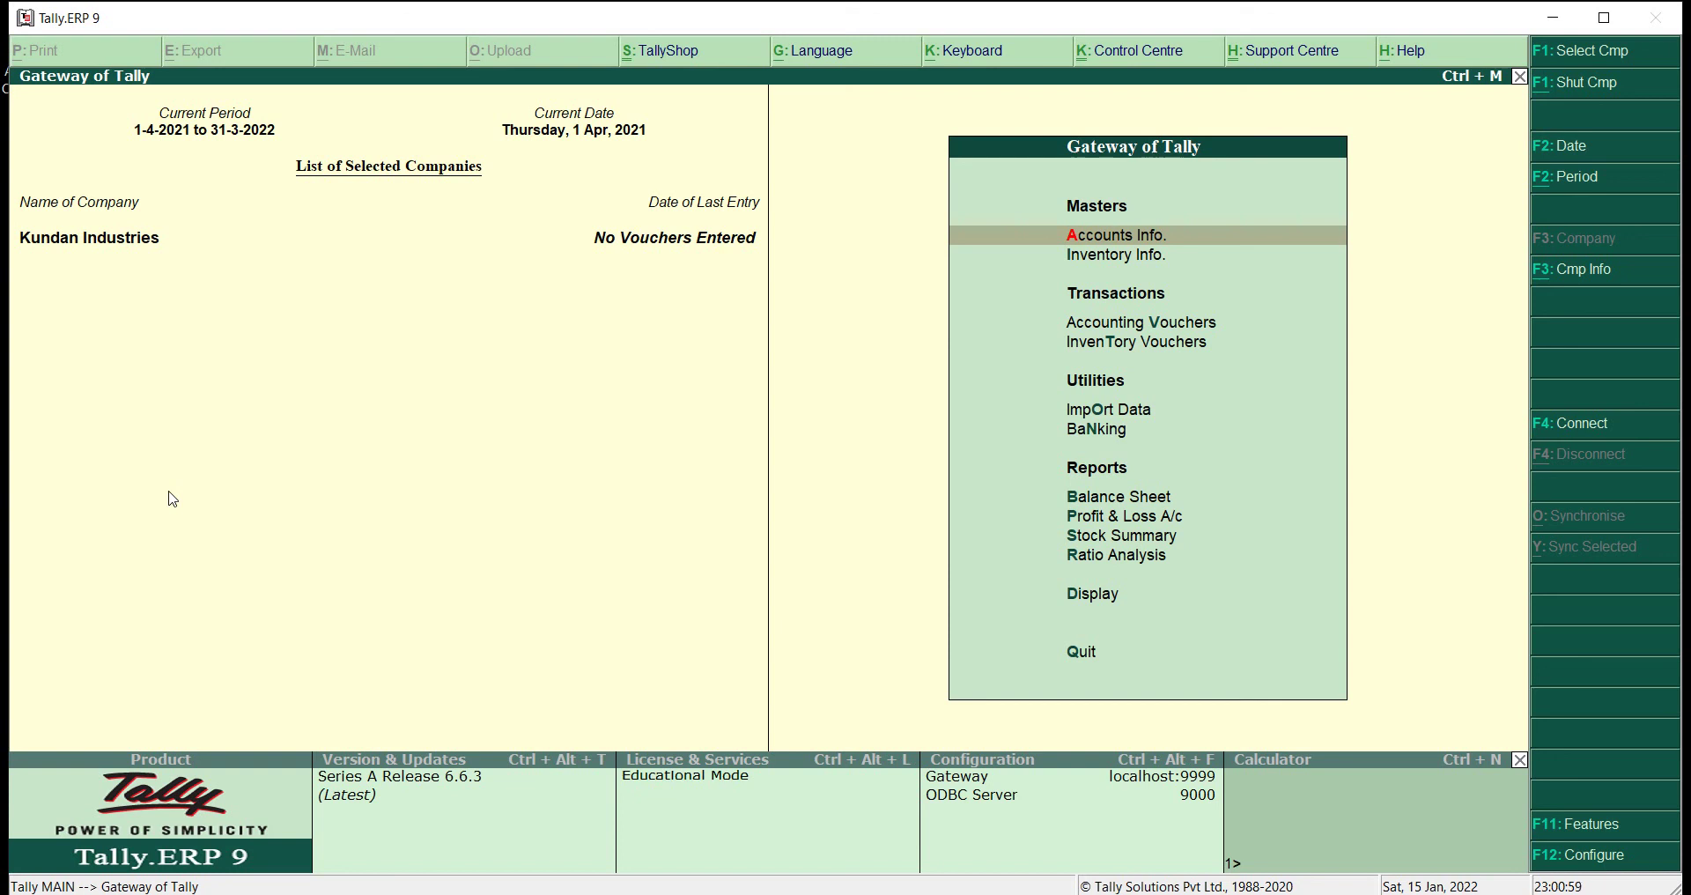
# - Examine the create, display and alter options for groups and ledgers under Accounts Info
pyautogui.press('Return')
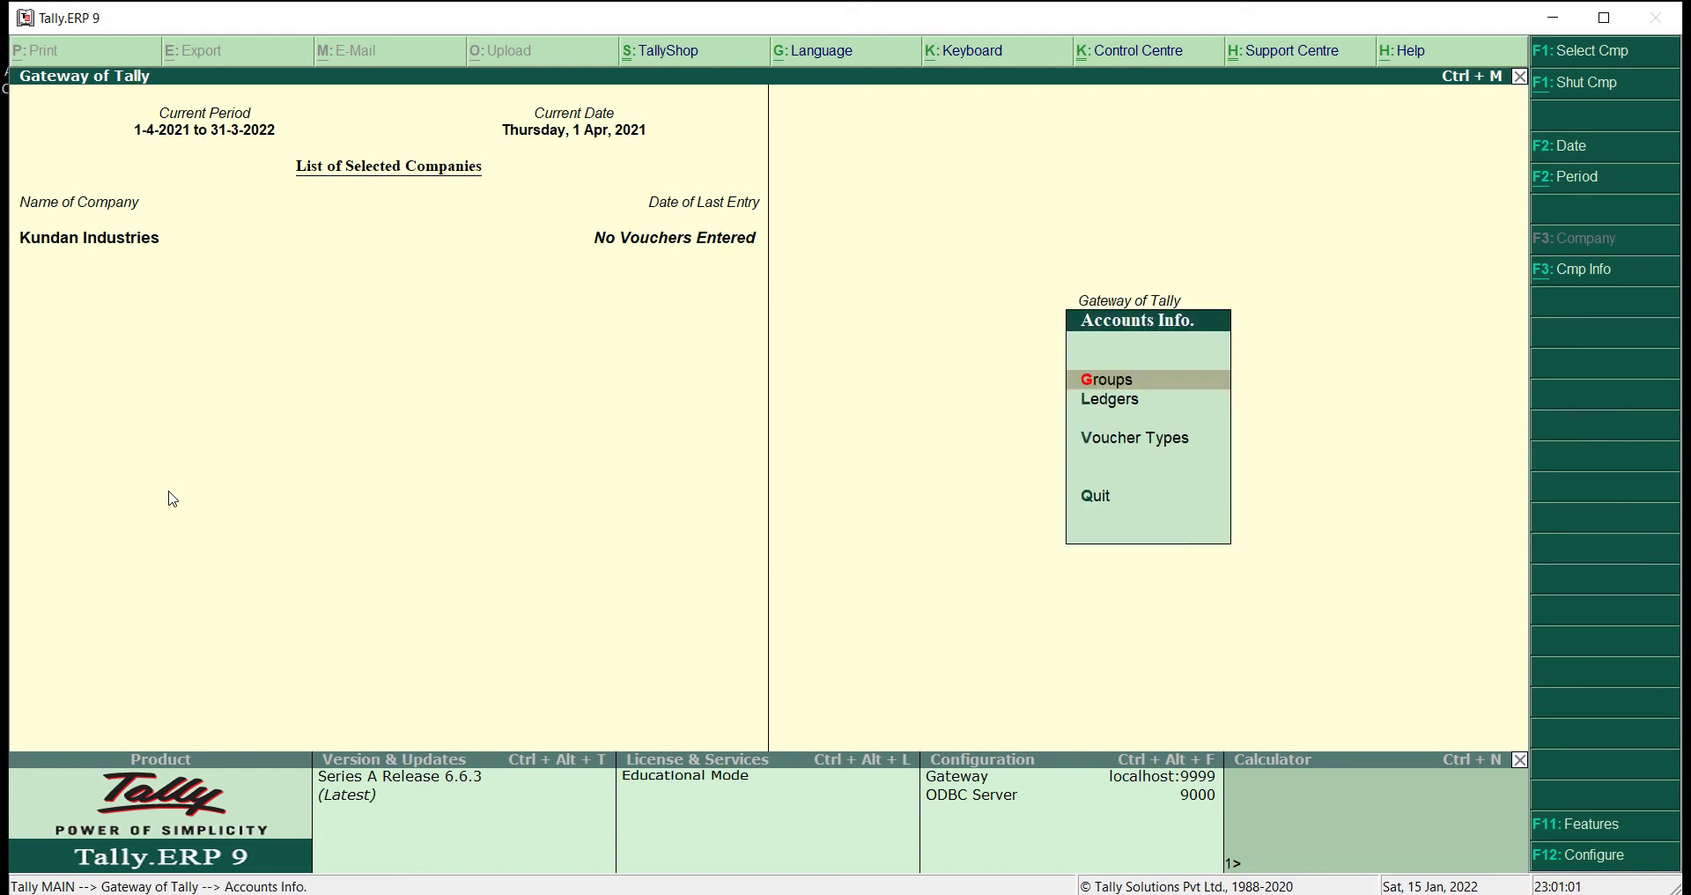
pyautogui.press('Return')
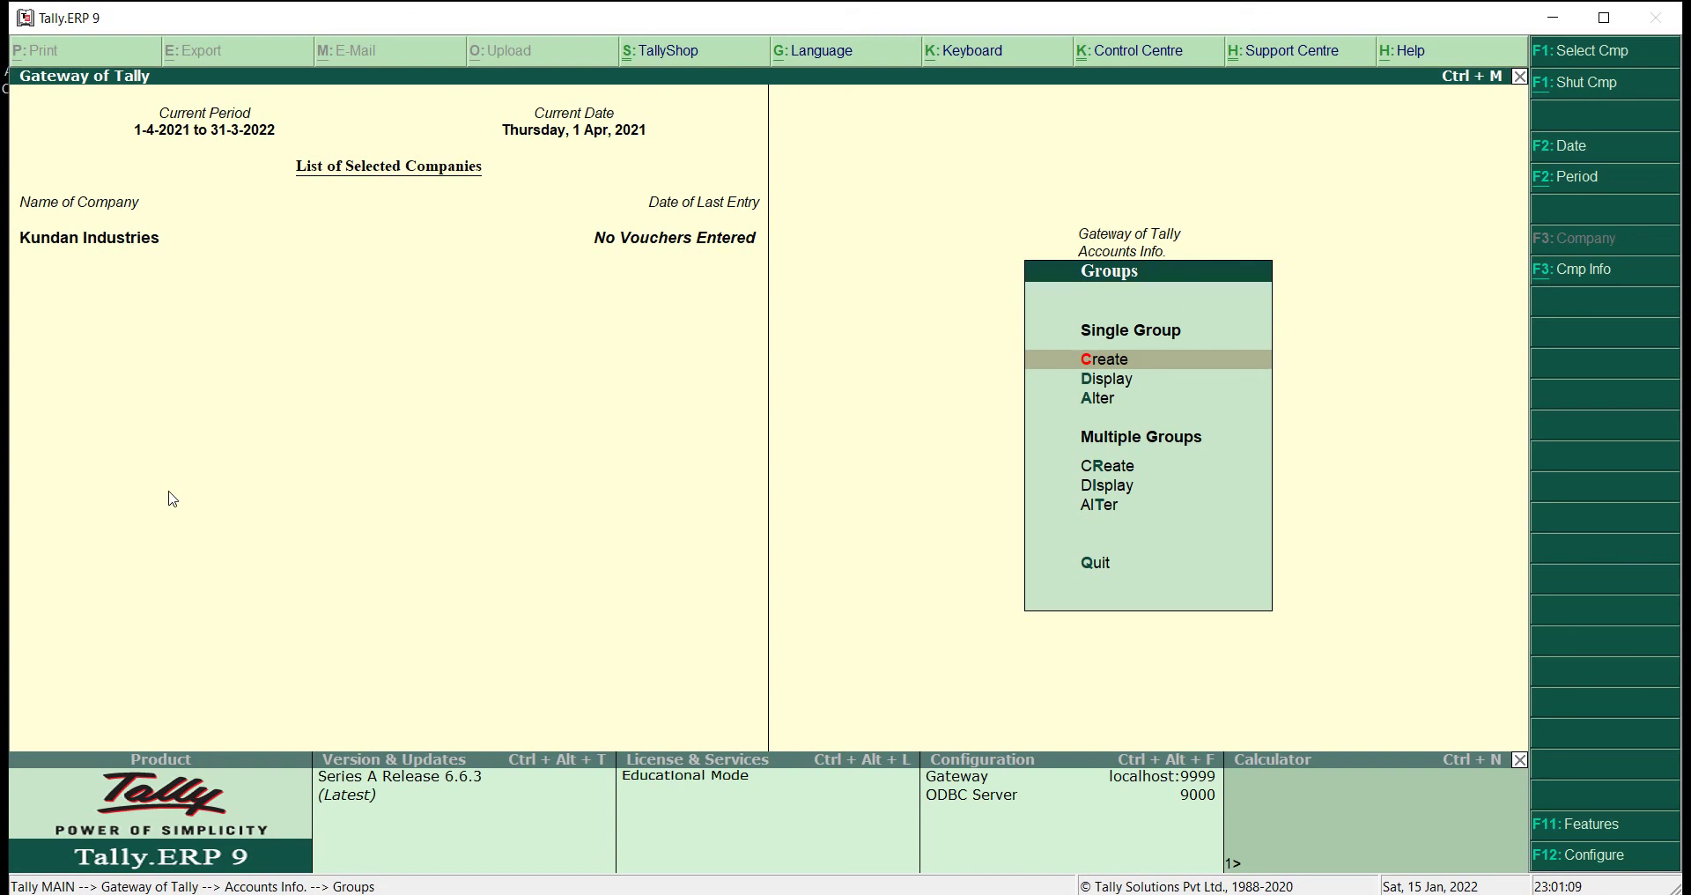
pyautogui.press('Escape')
pyautogui.press('Down')
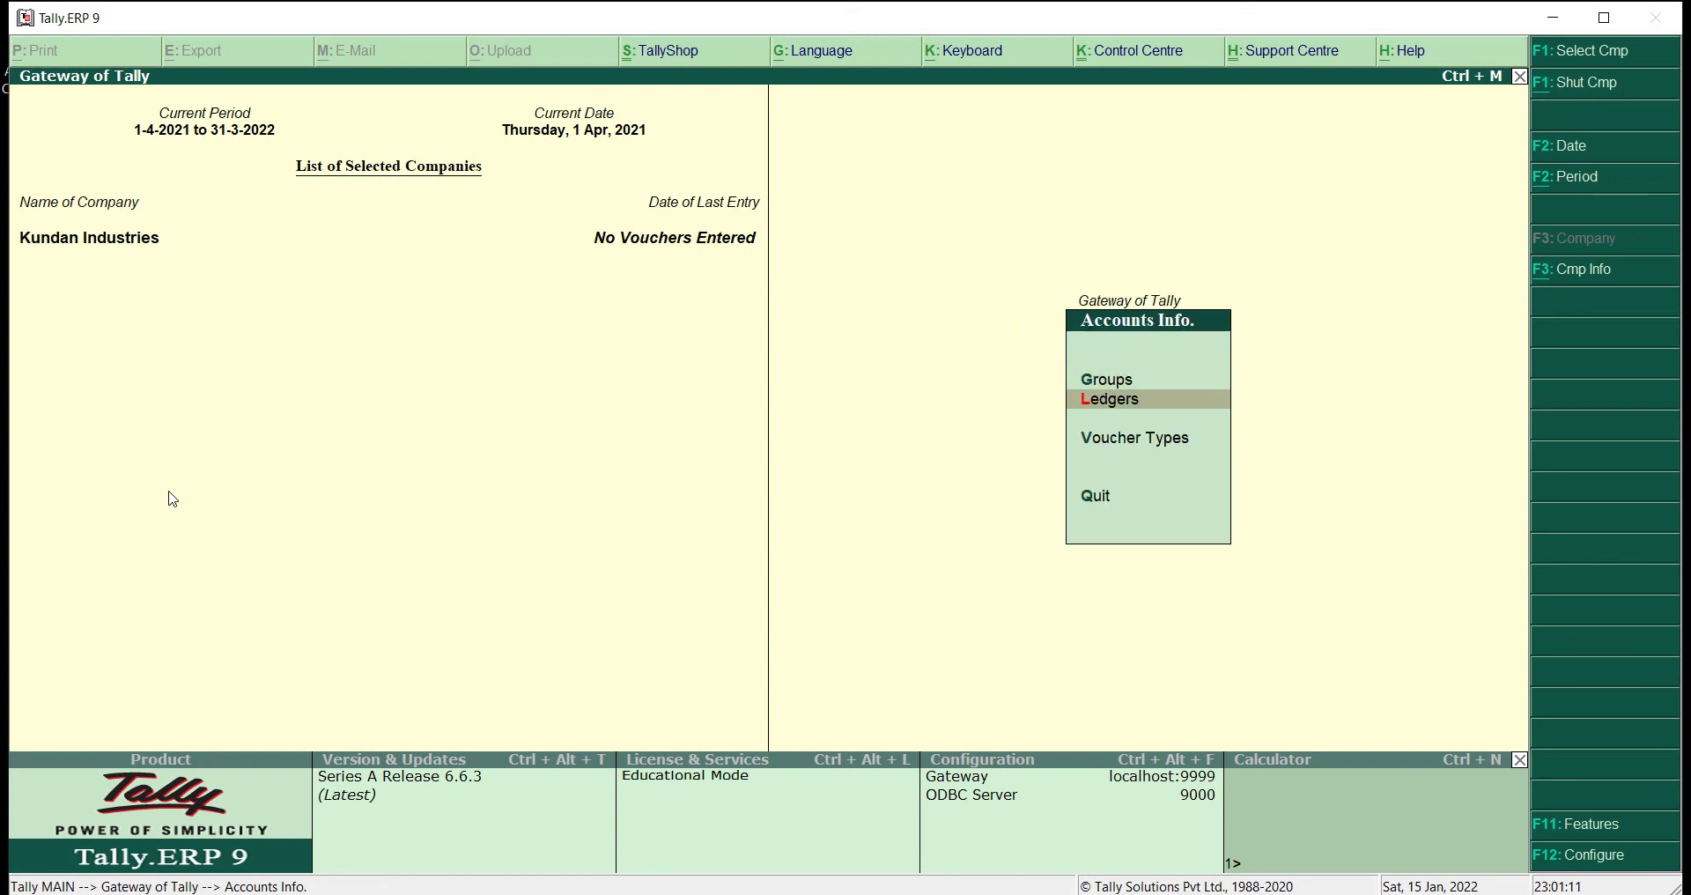
pyautogui.press('Escape')
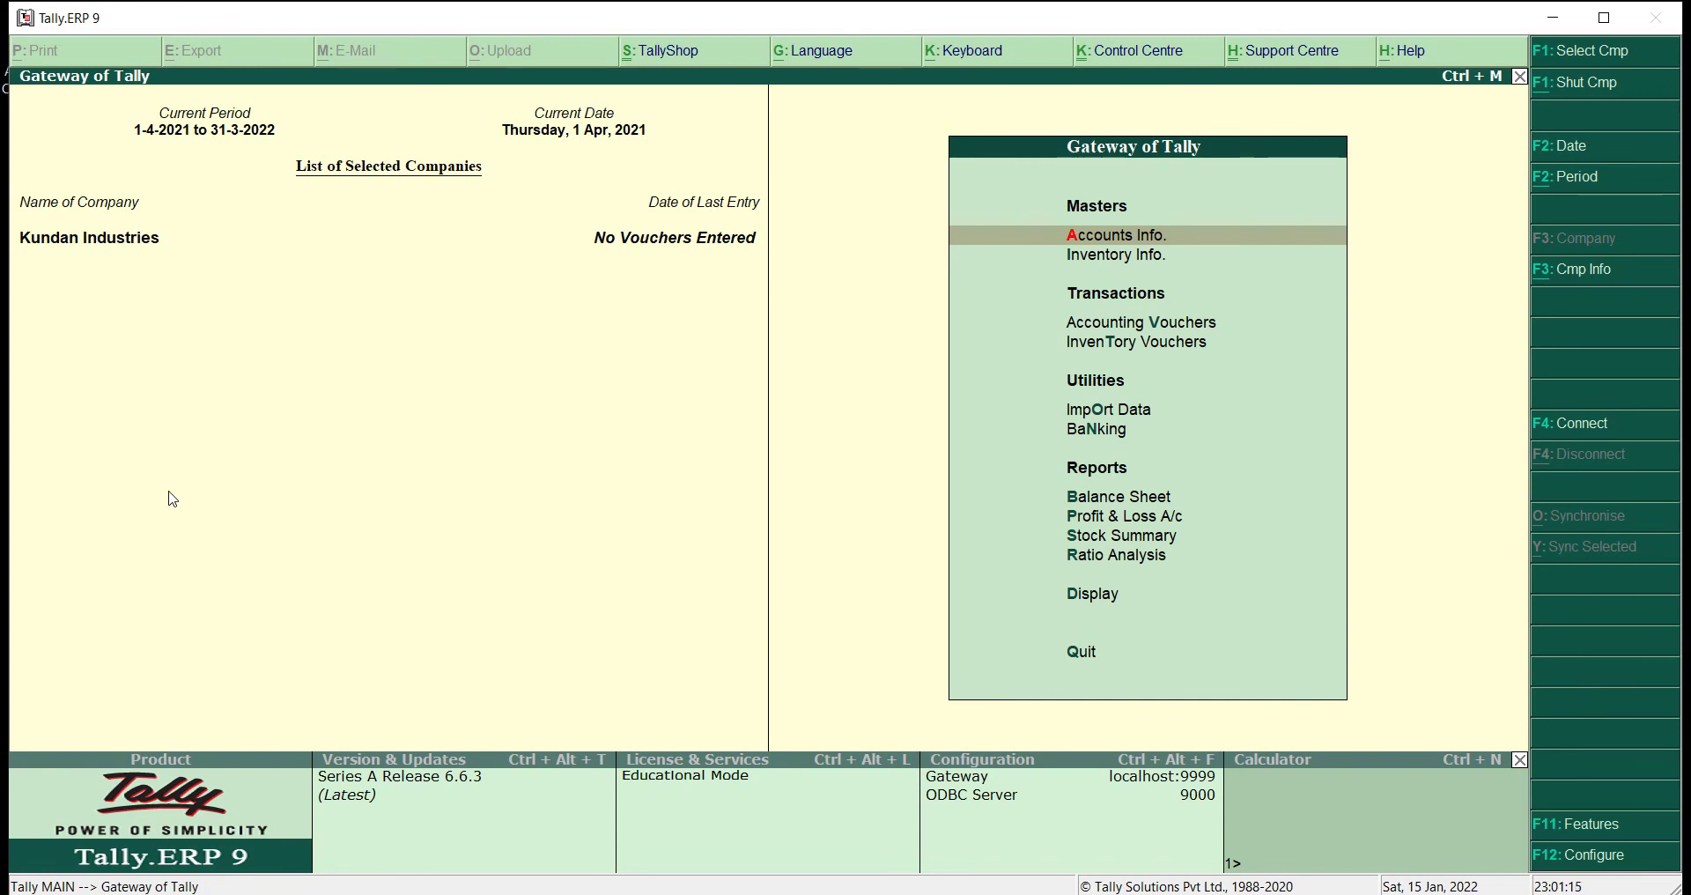
pyautogui.press('Return')
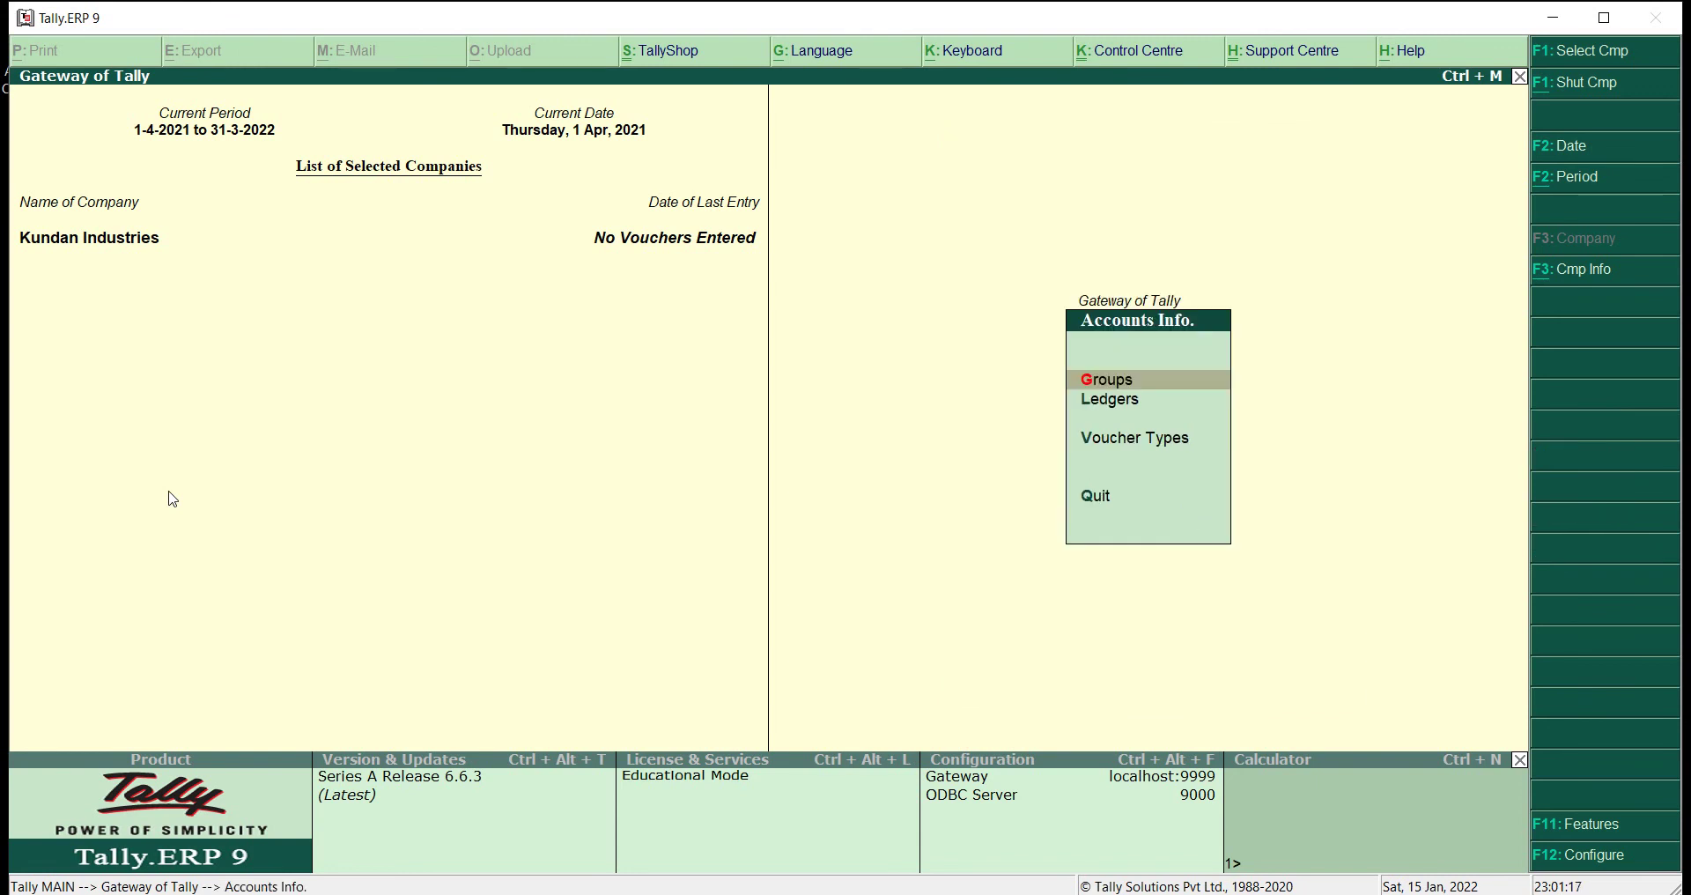
pyautogui.press('Down')
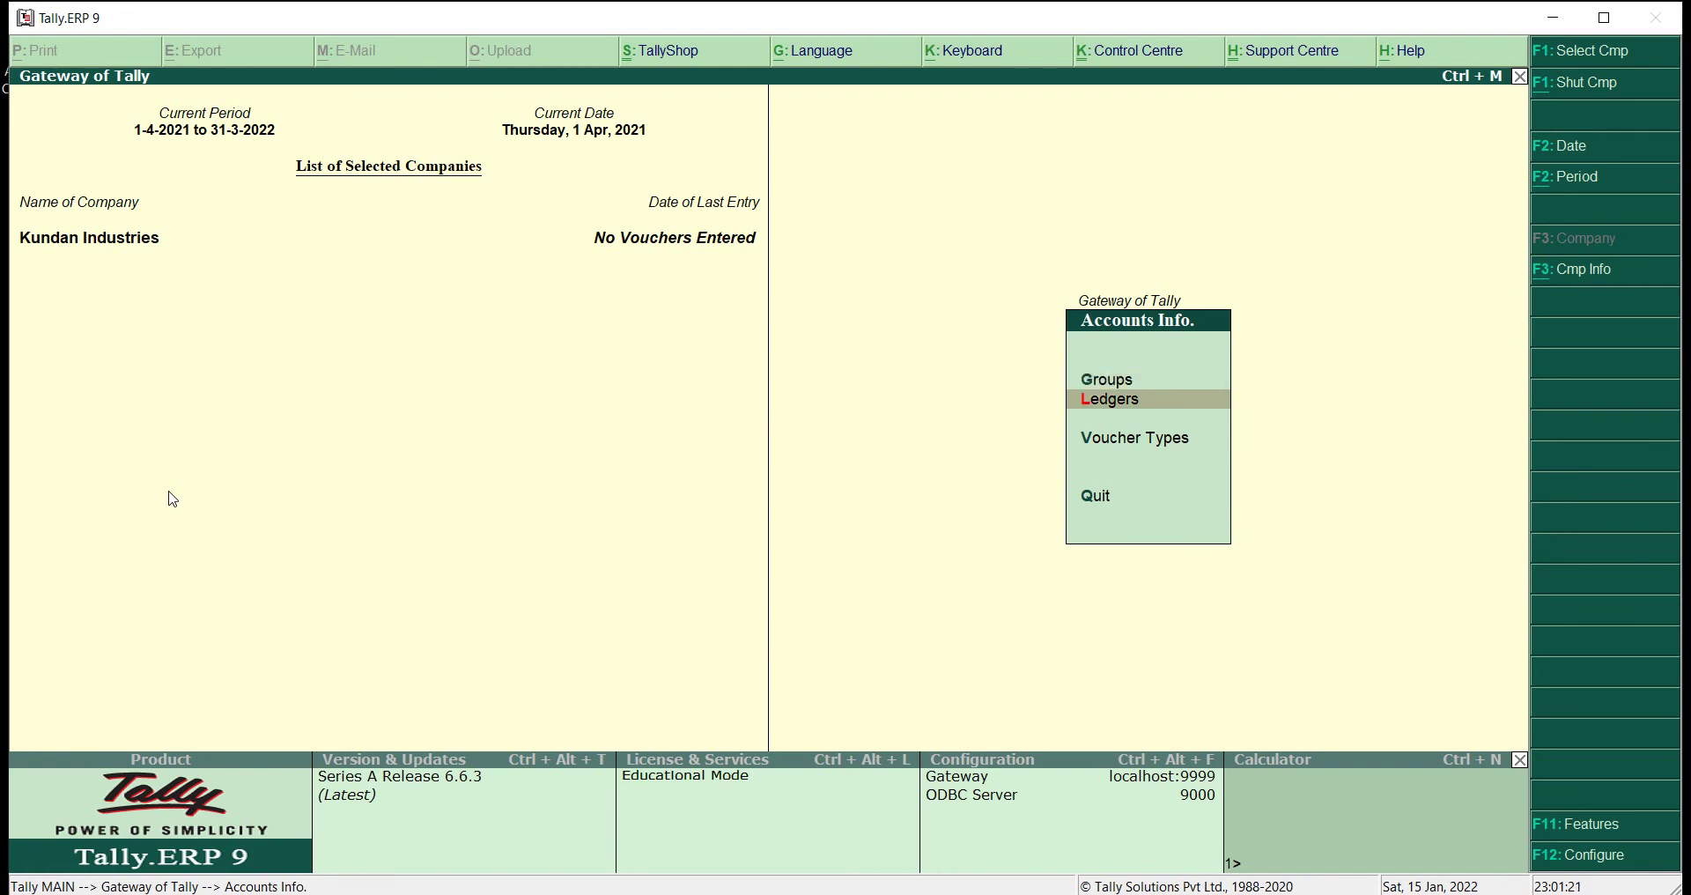
pyautogui.press('Return')
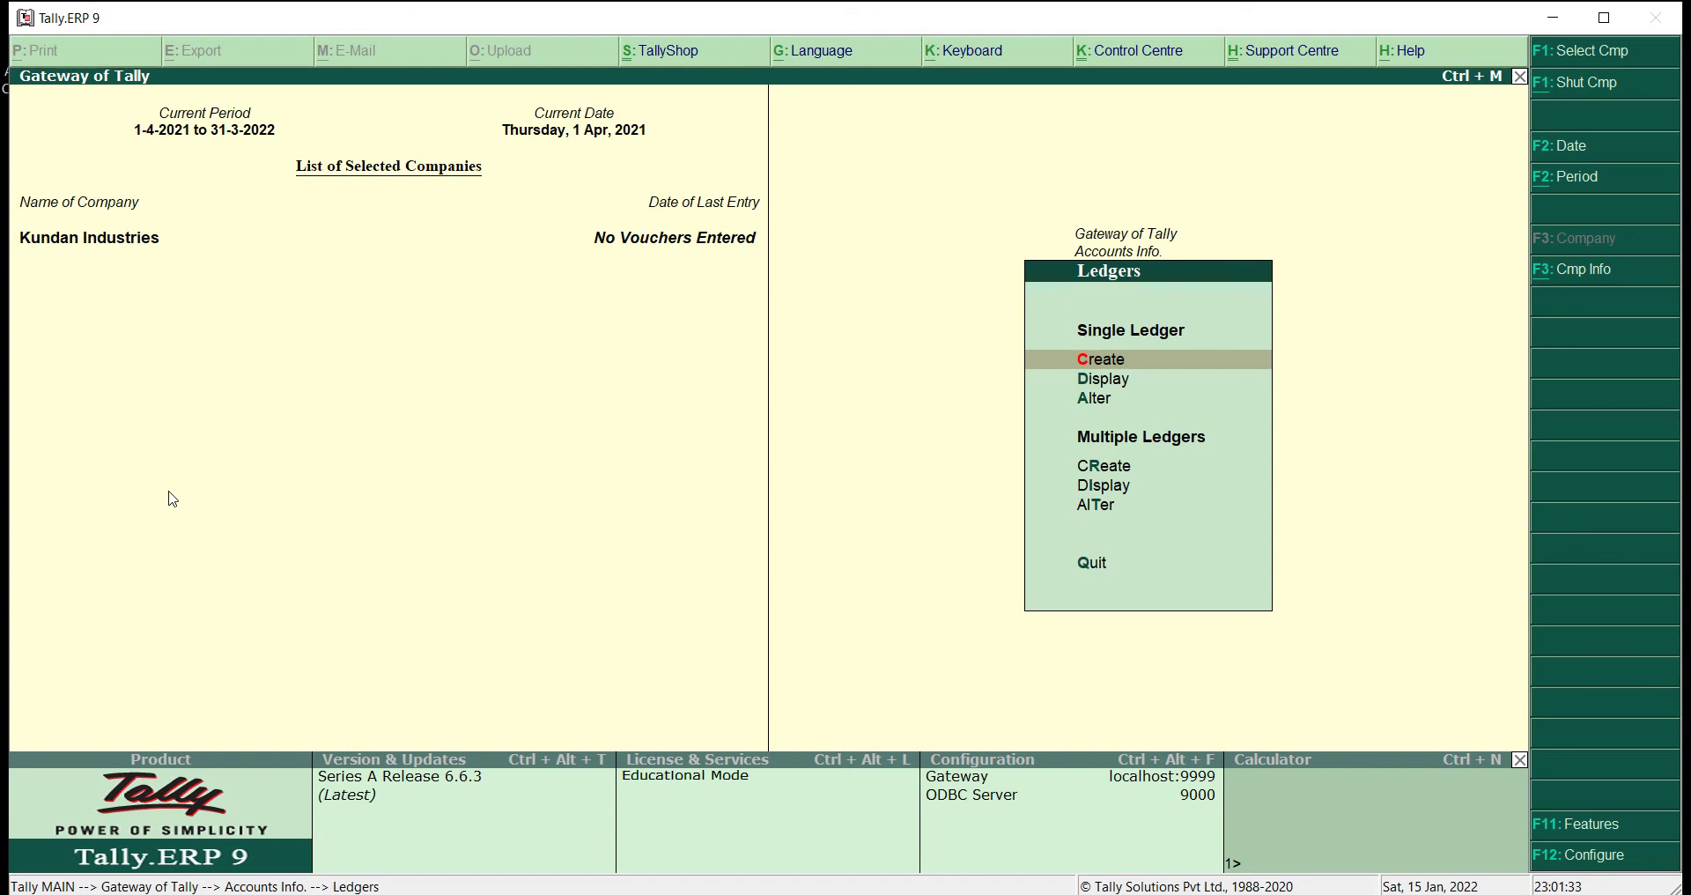
pyautogui.press('Escape')
pyautogui.press('Escape')
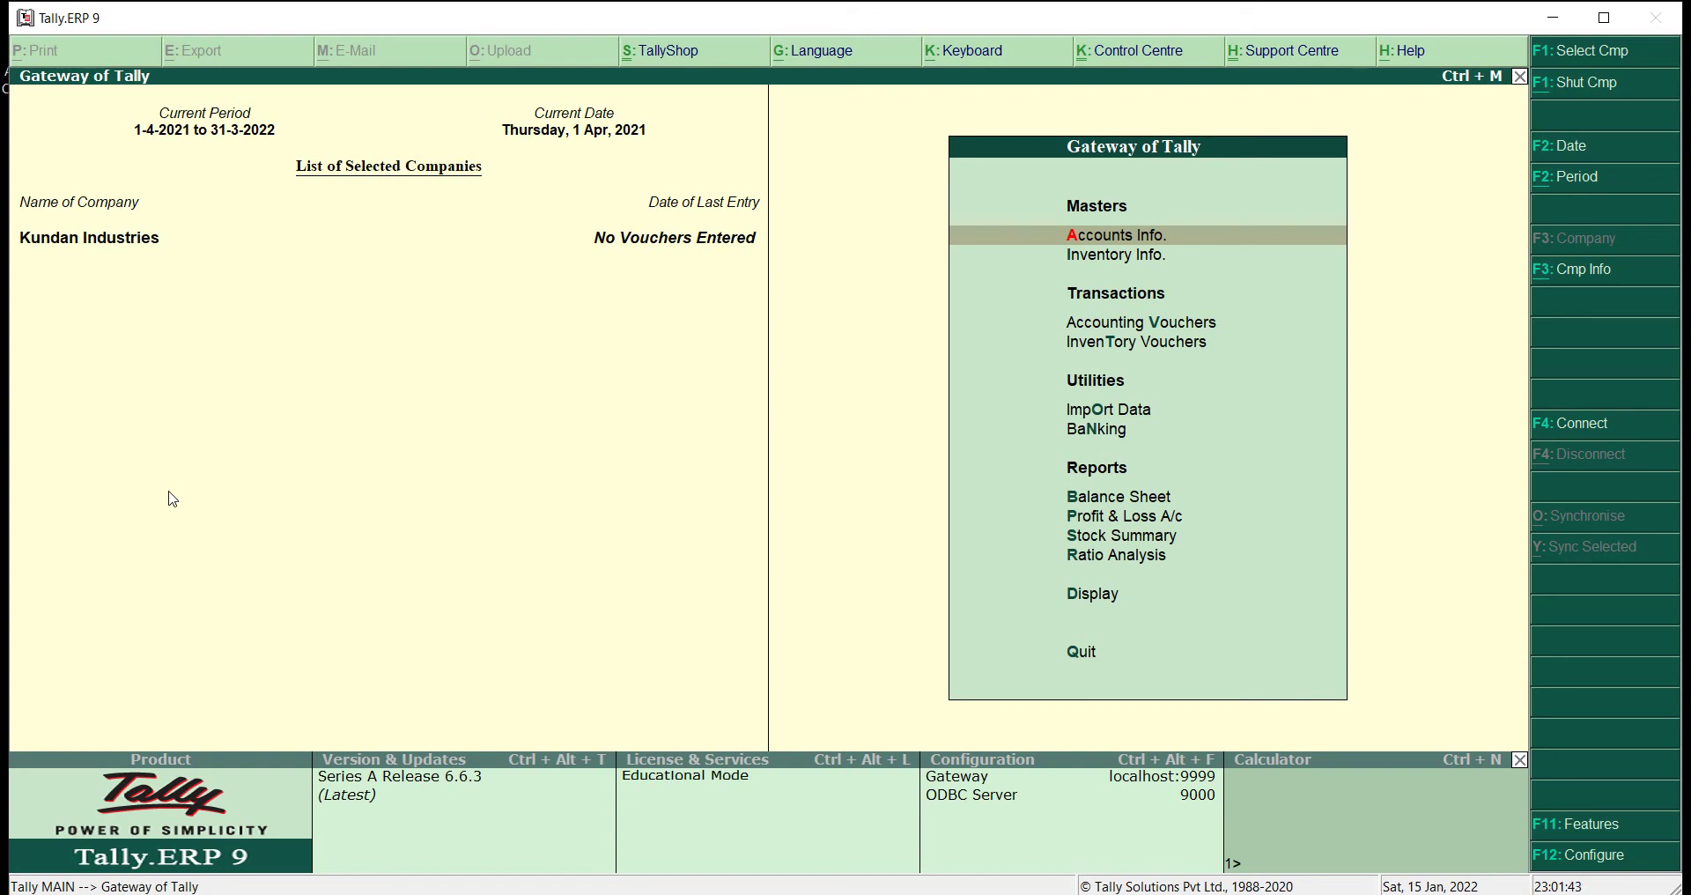
# - Open accounting voucher creation and switch the voucher type to Purchase
pyautogui.press('Down')
pyautogui.press('Down')
pyautogui.press('Down')
pyautogui.press('Up')
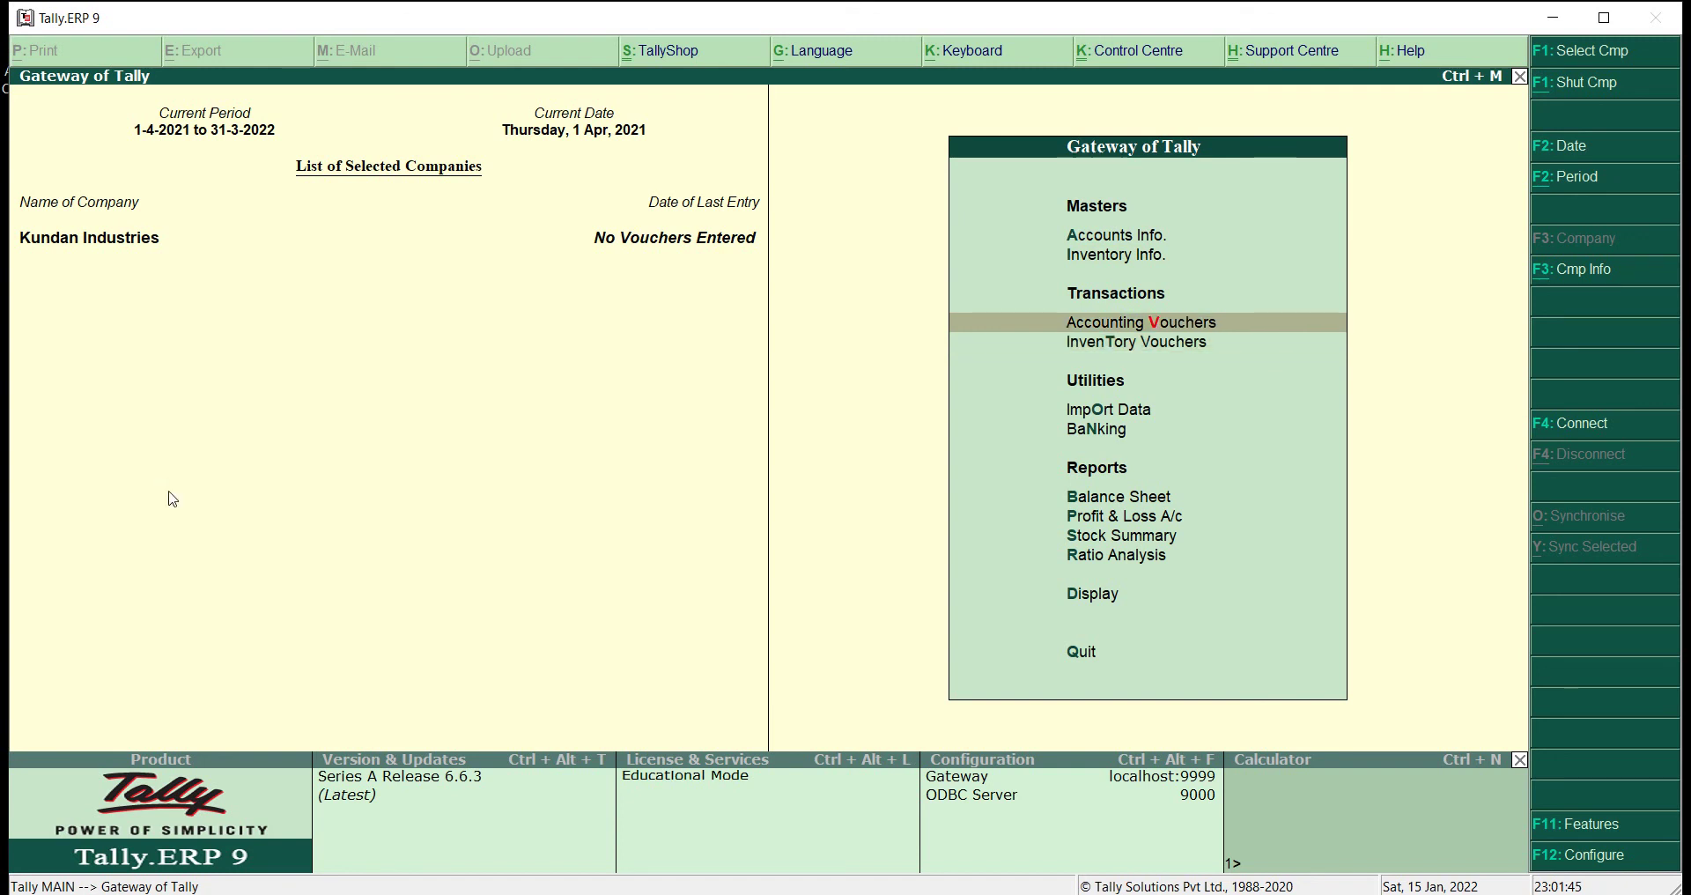
pyautogui.press('Return')
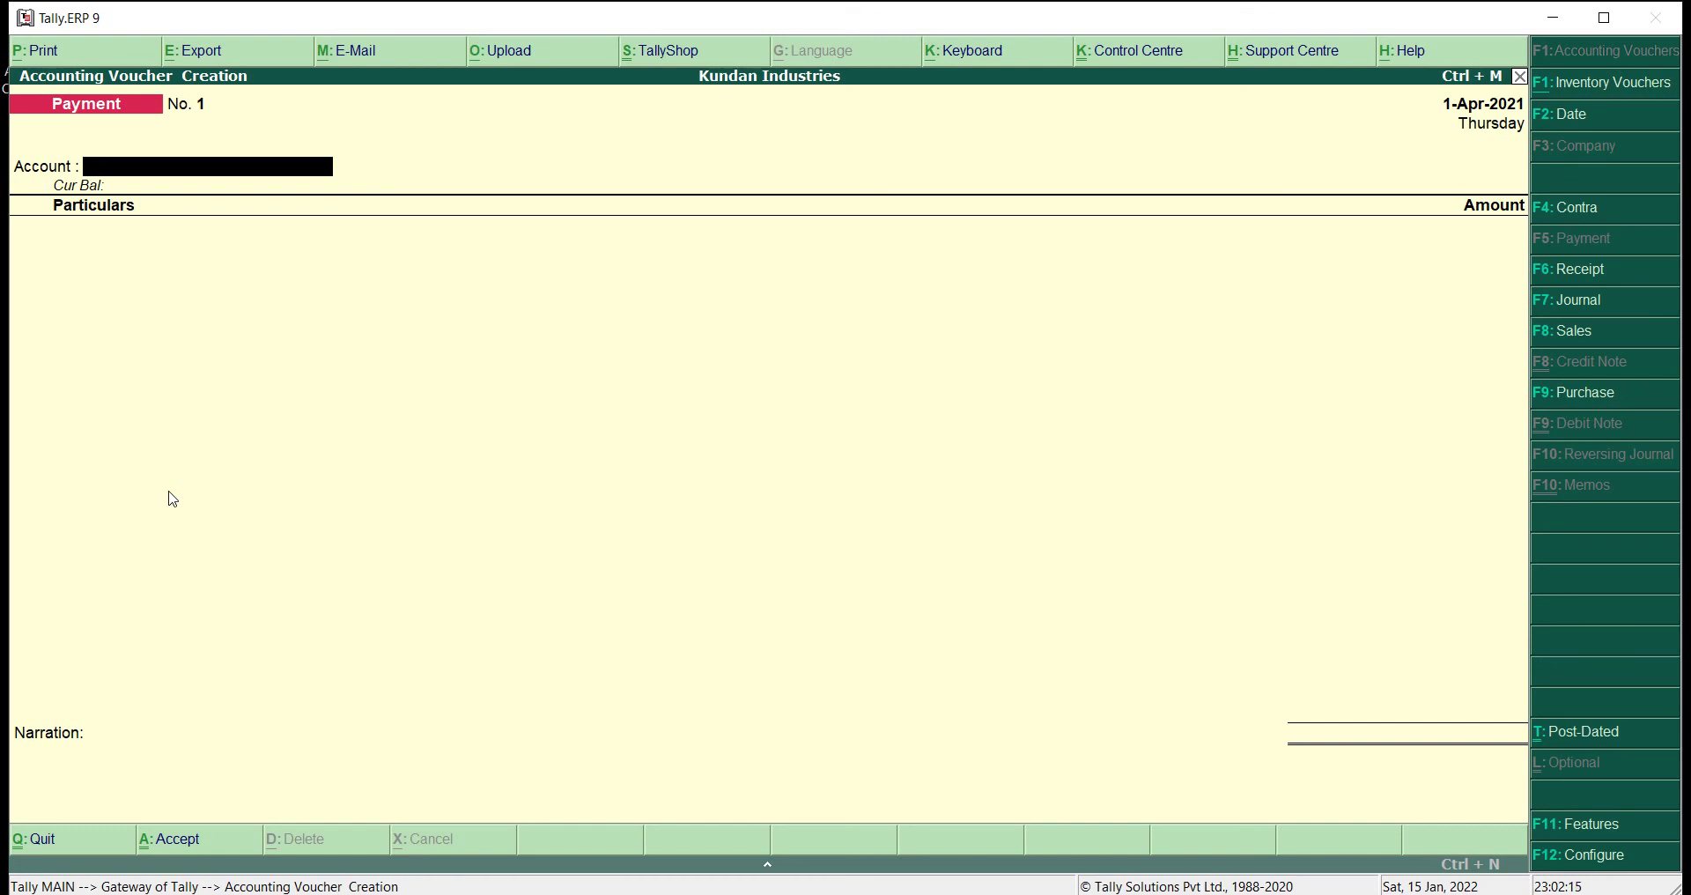
pyautogui.press('F9')
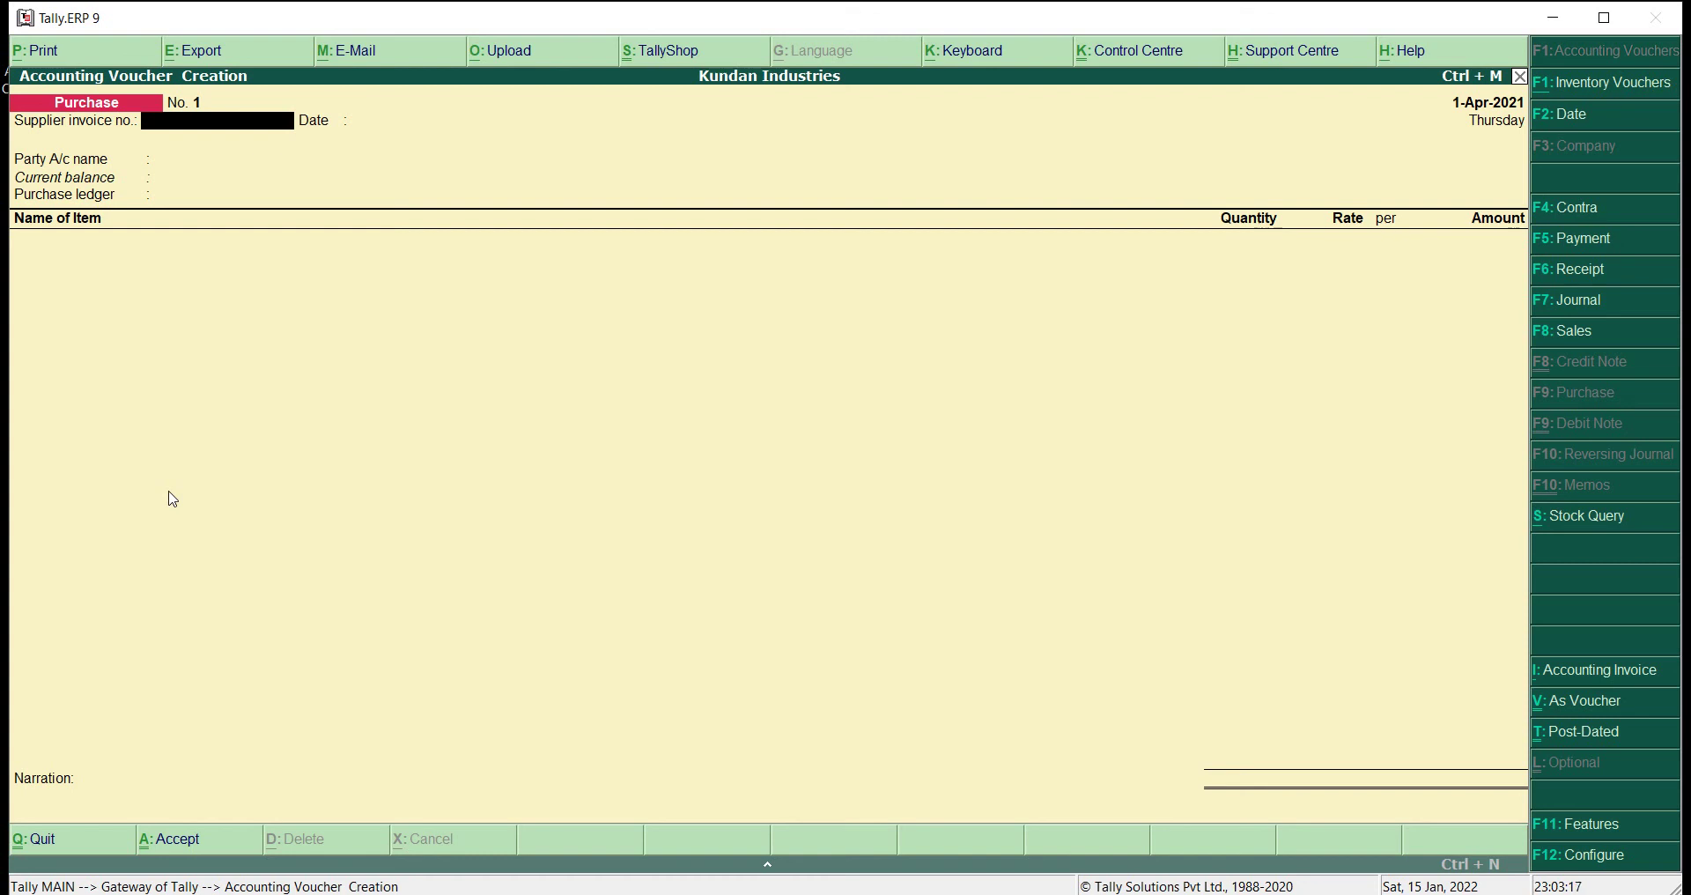
# - Leave the supplier invoice number empty and set the purchase voucher's supplier invoice date to 1-Apr-2021
pyautogui.press('Return')
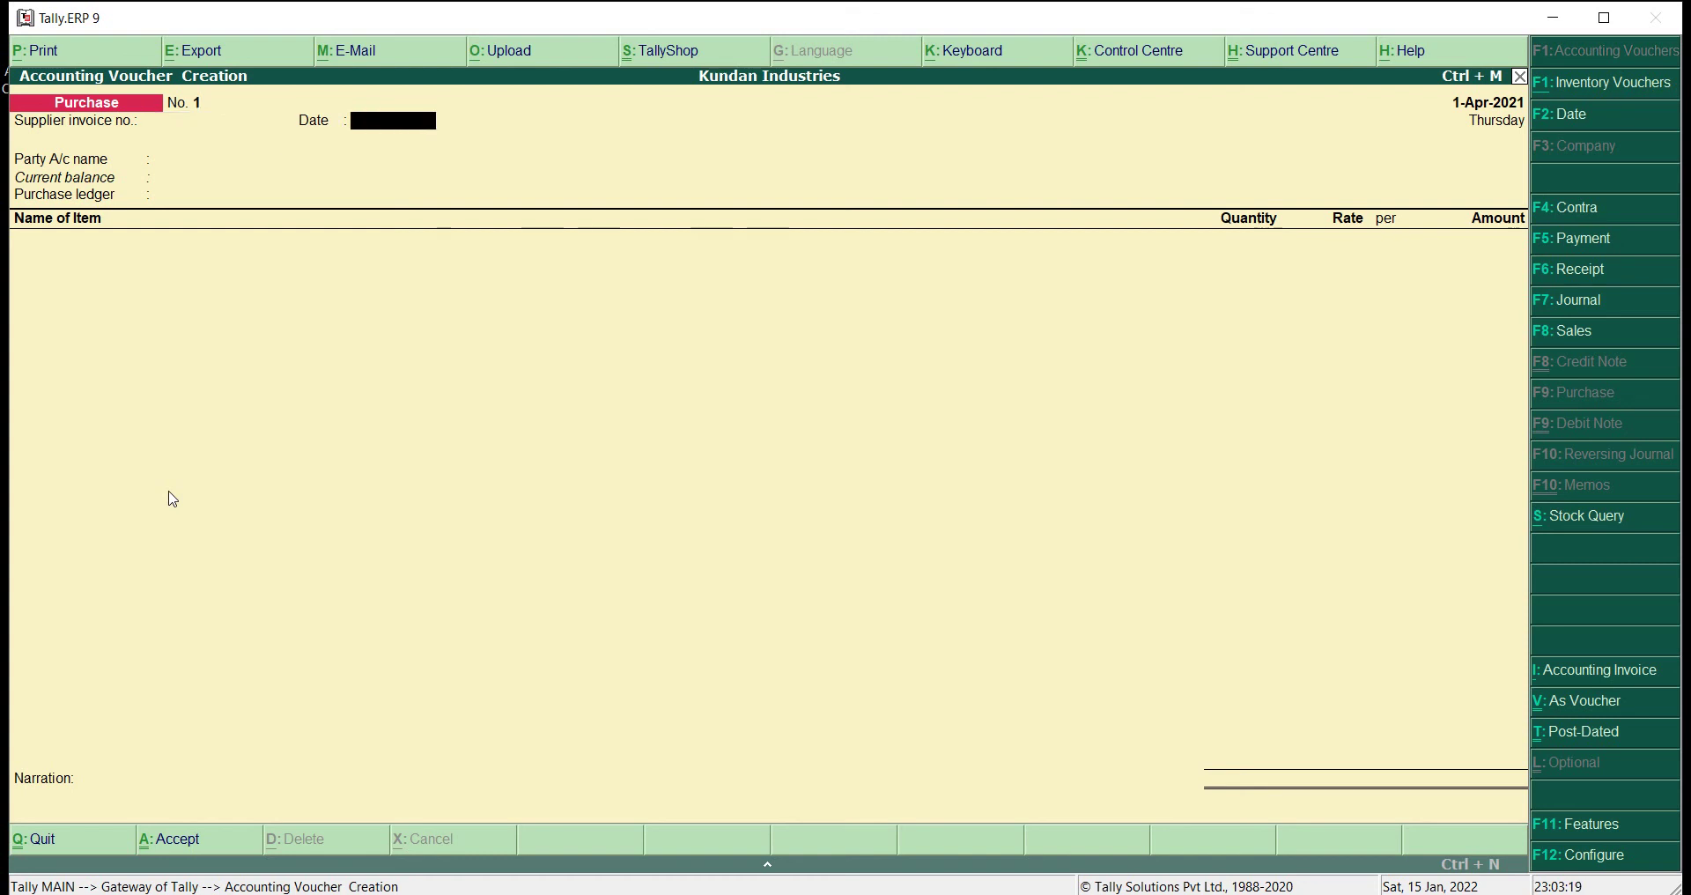
pyautogui.write('dgf')
pyautogui.press('BackSpace')
pyautogui.press('BackSpace')
pyautogui.press('BackSpace')
pyautogui.press('BackSpace')
pyautogui.press('Return')
pyautogui.write('04')
pyautogui.press('BackSpace')
pyautogui.press('BackSpace')
pyautogui.write('1')
pyautogui.press('Return')
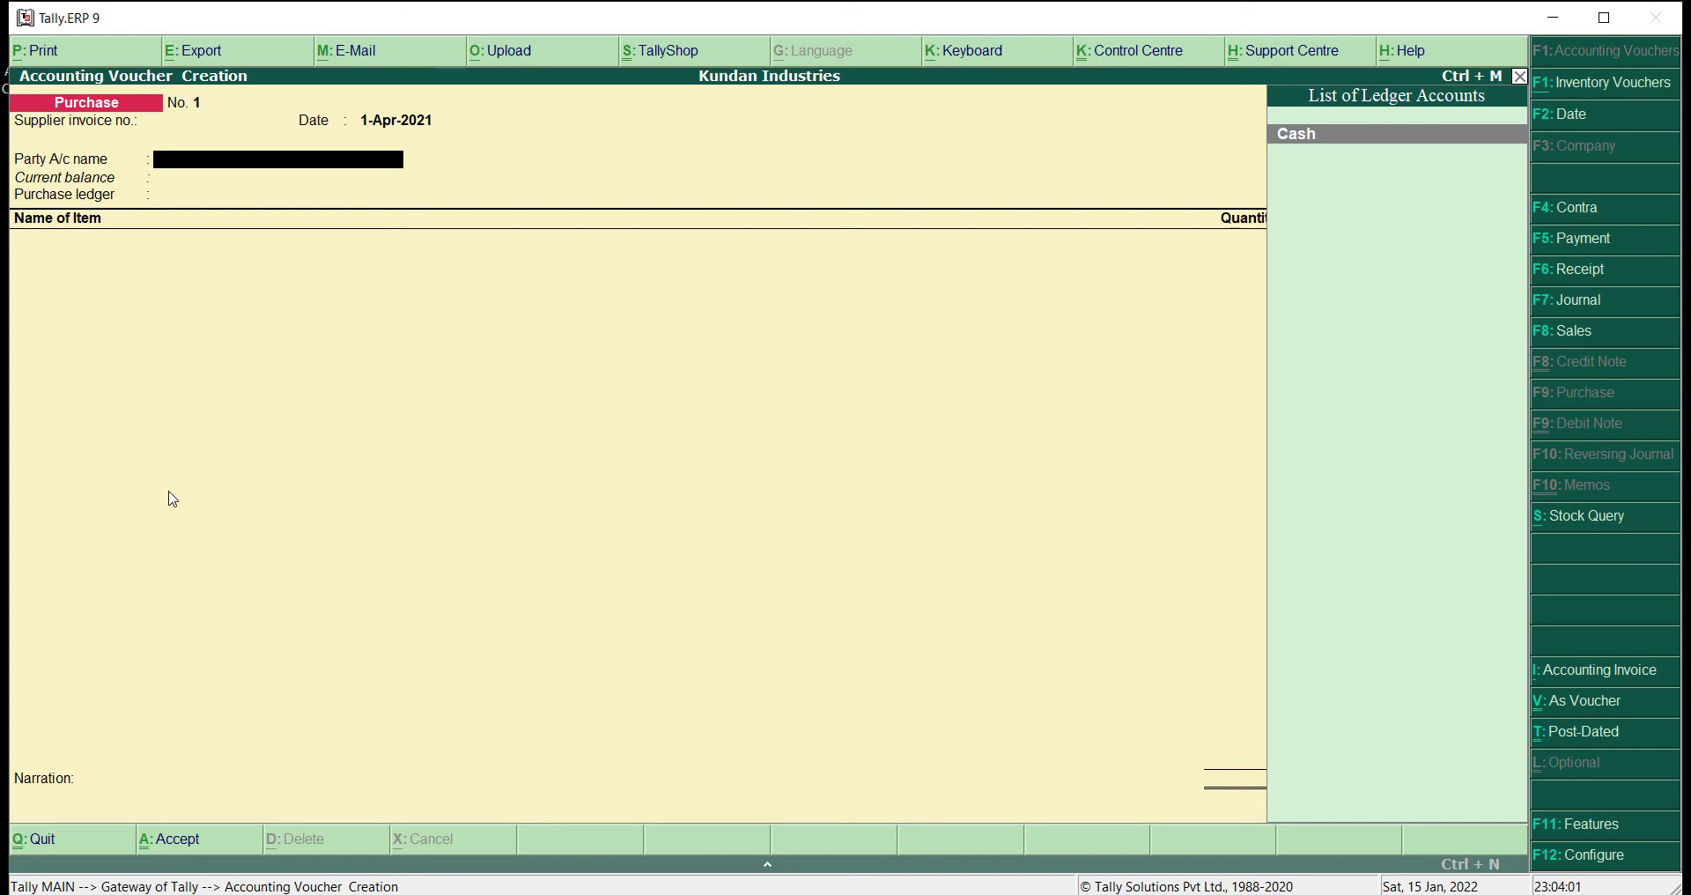
# - Choose Cash as the party account and accept the party details with Haryana as the supplier's address
pyautogui.press('Return')
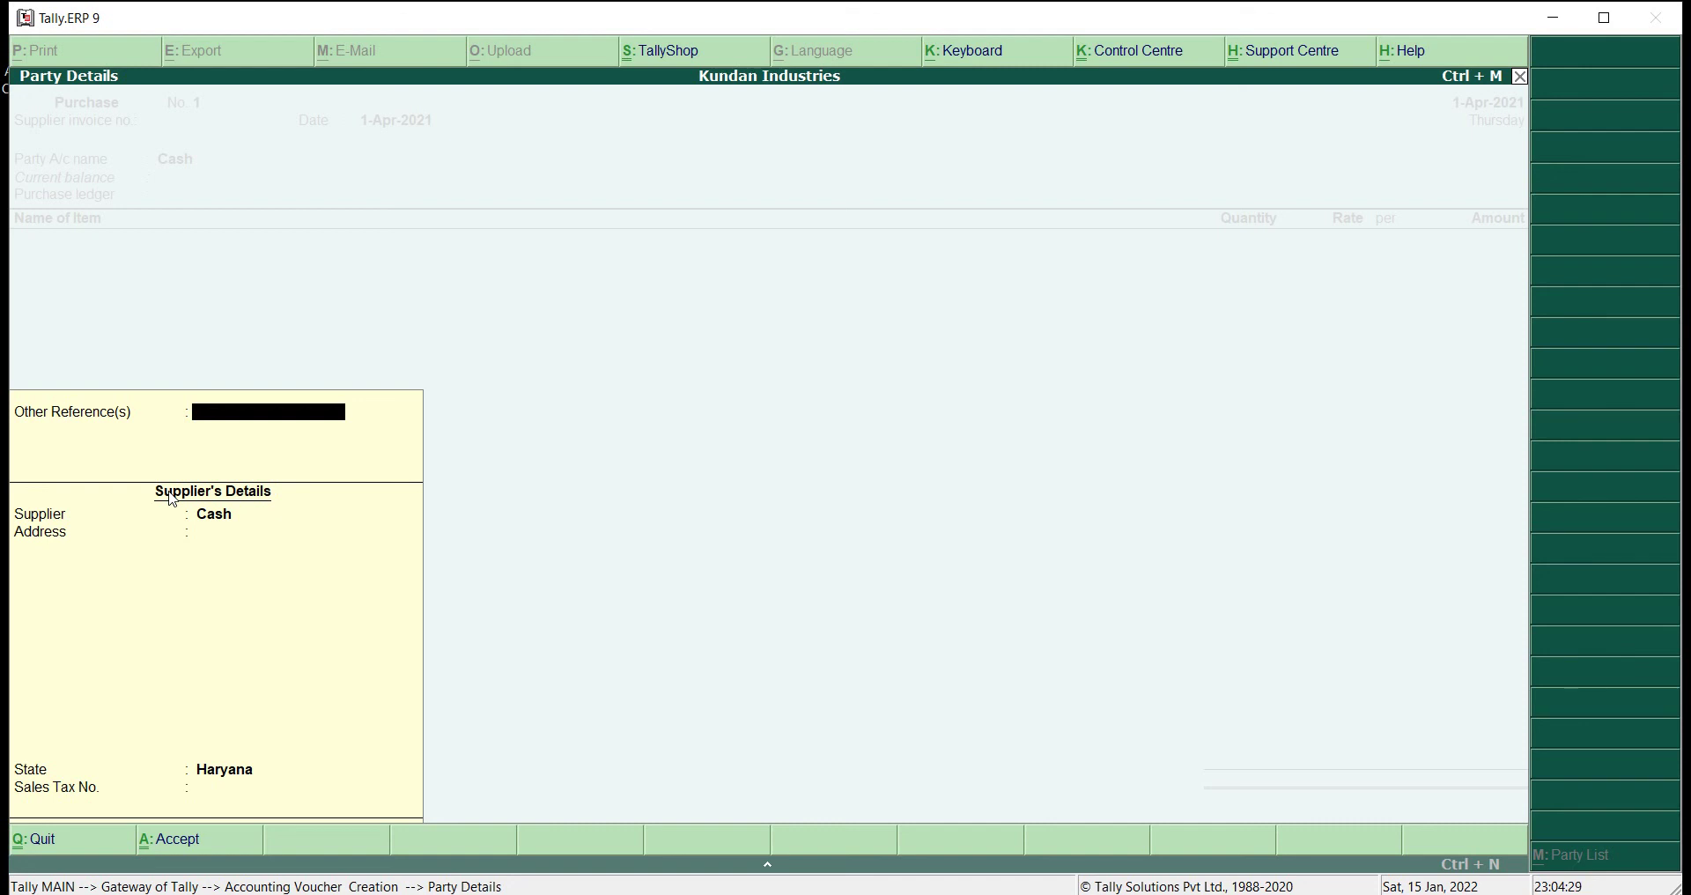
pyautogui.press('Return')
pyautogui.press('Return')
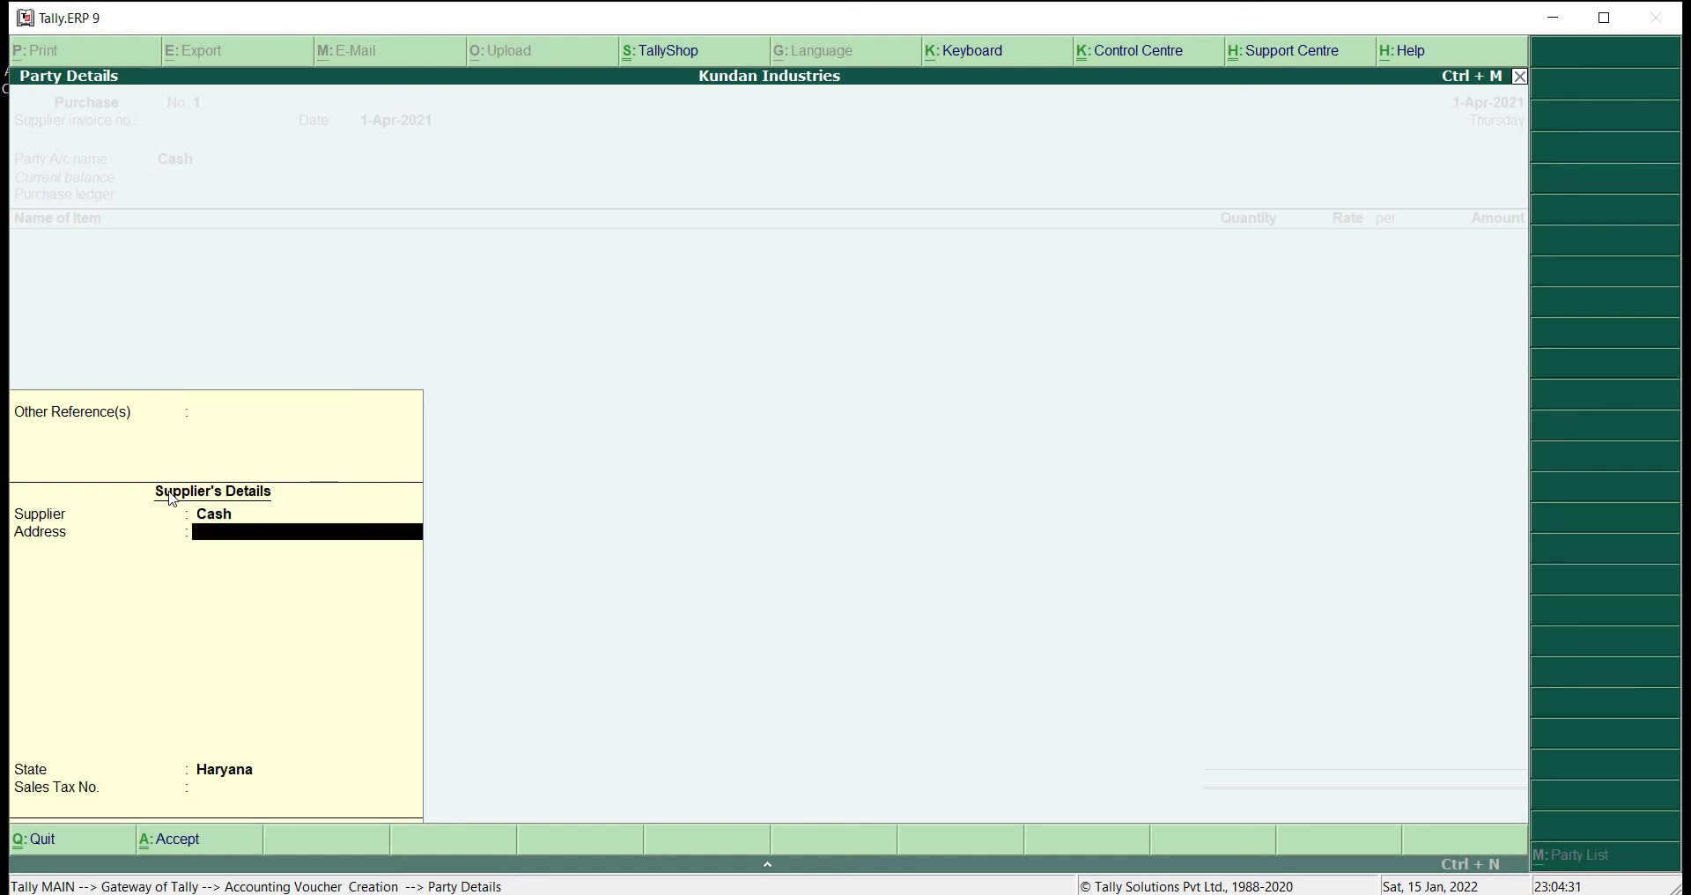
pyautogui.write('Haryana')
pyautogui.press('Return')
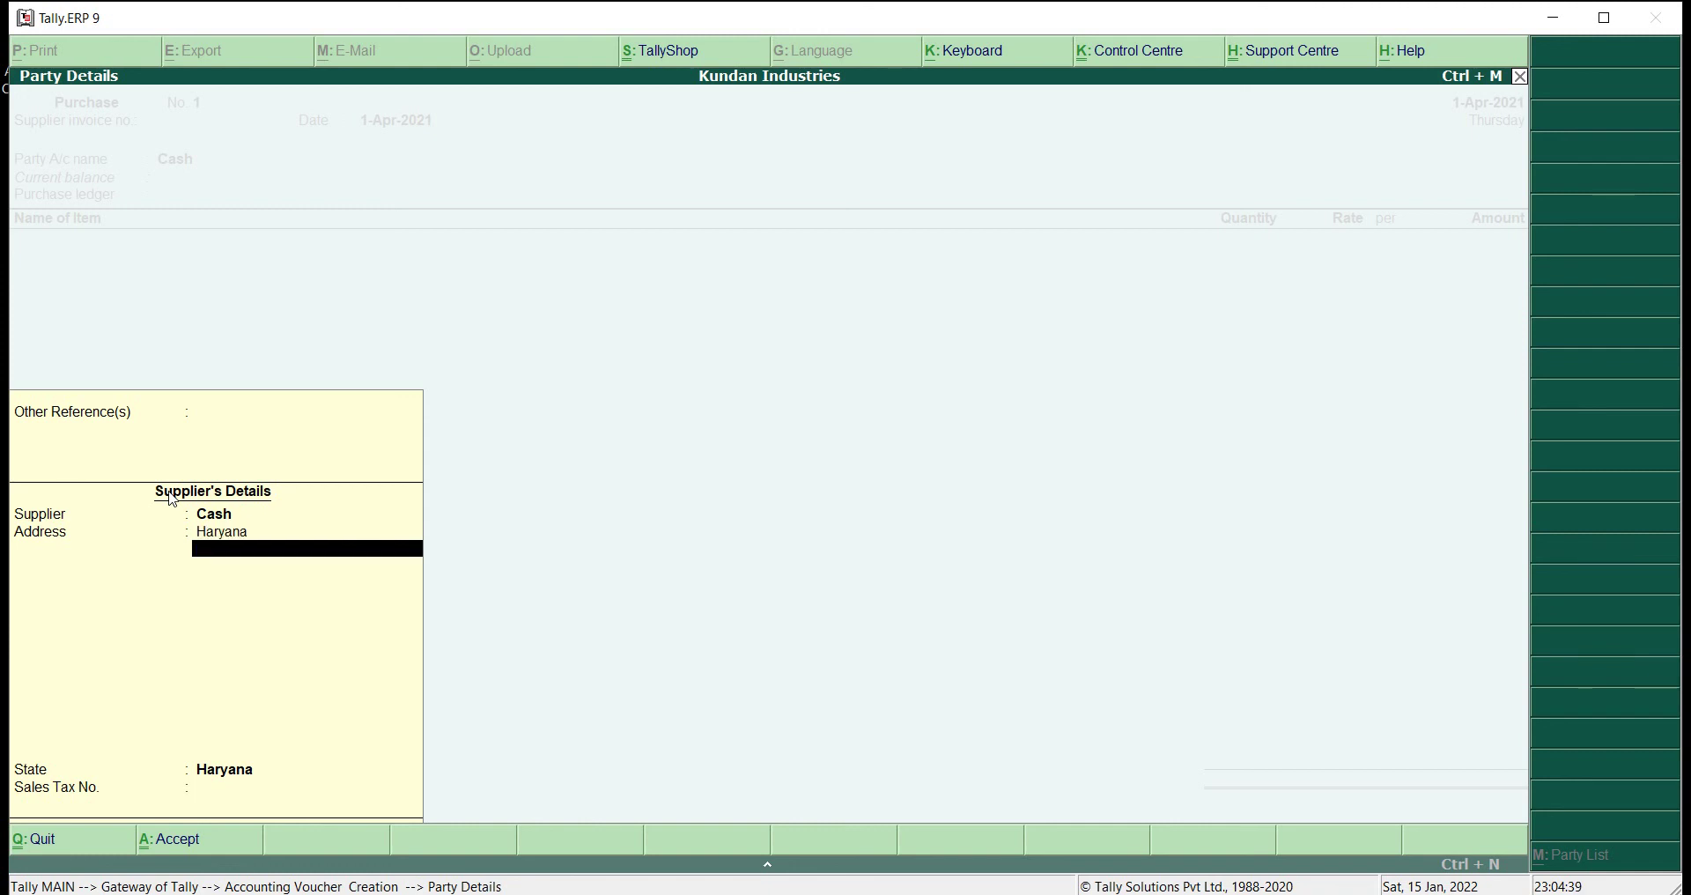
pyautogui.hotkey('ctrl', 'a')
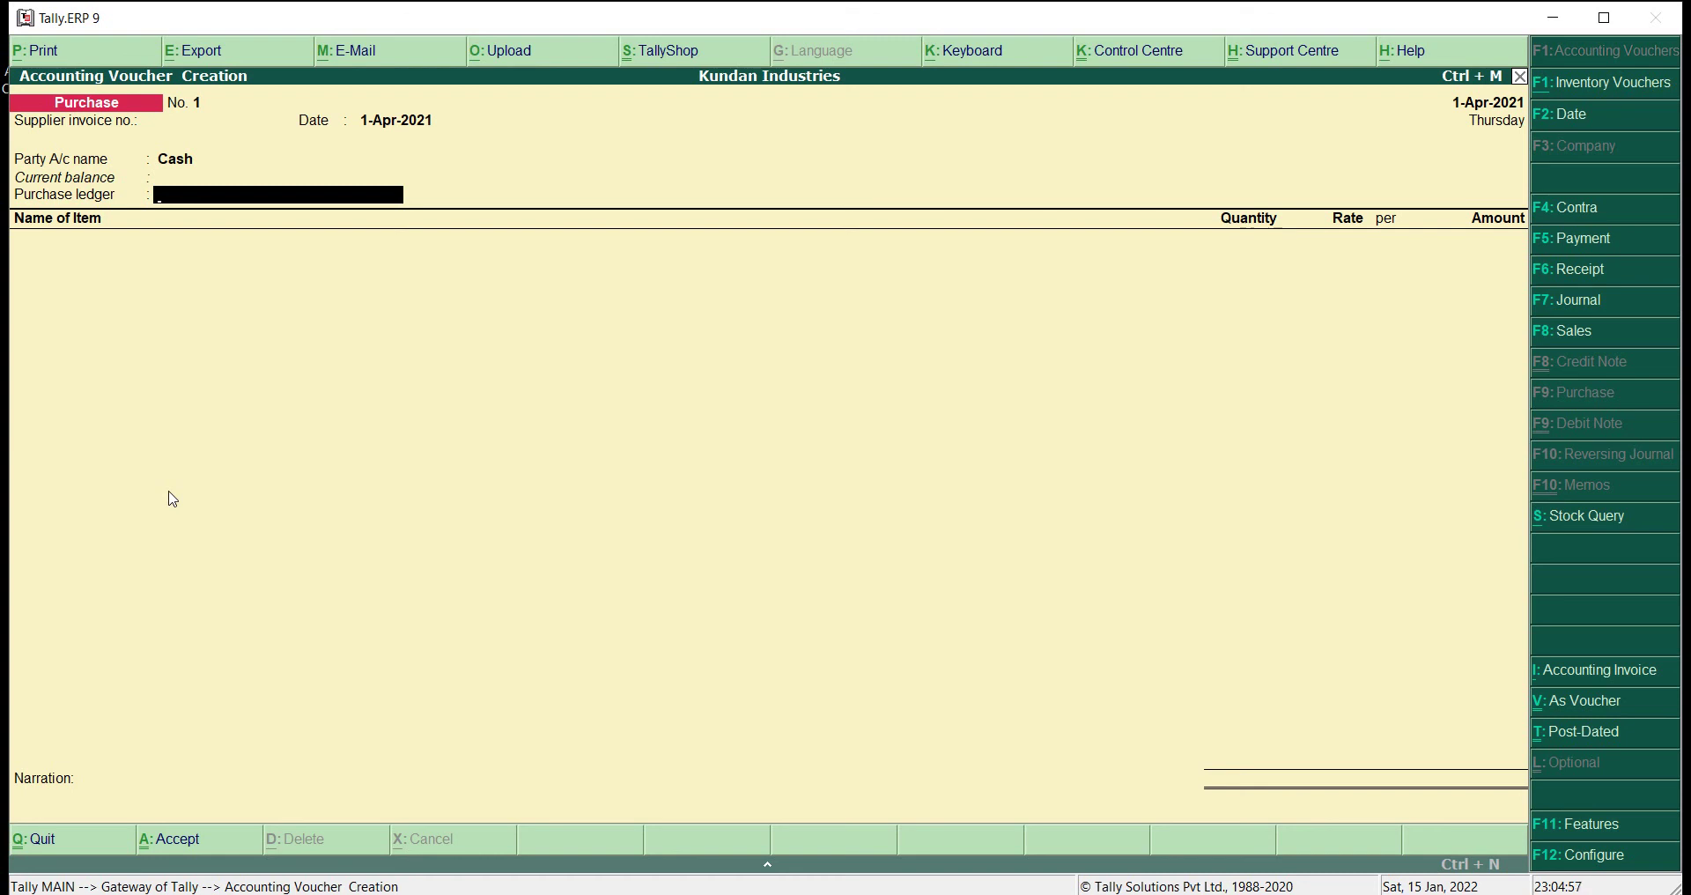
# - Create a new ledger named Purchase for the purchase ledger field and place it under Purchase Accounts
pyautogui.hotkey('alt', 'c')
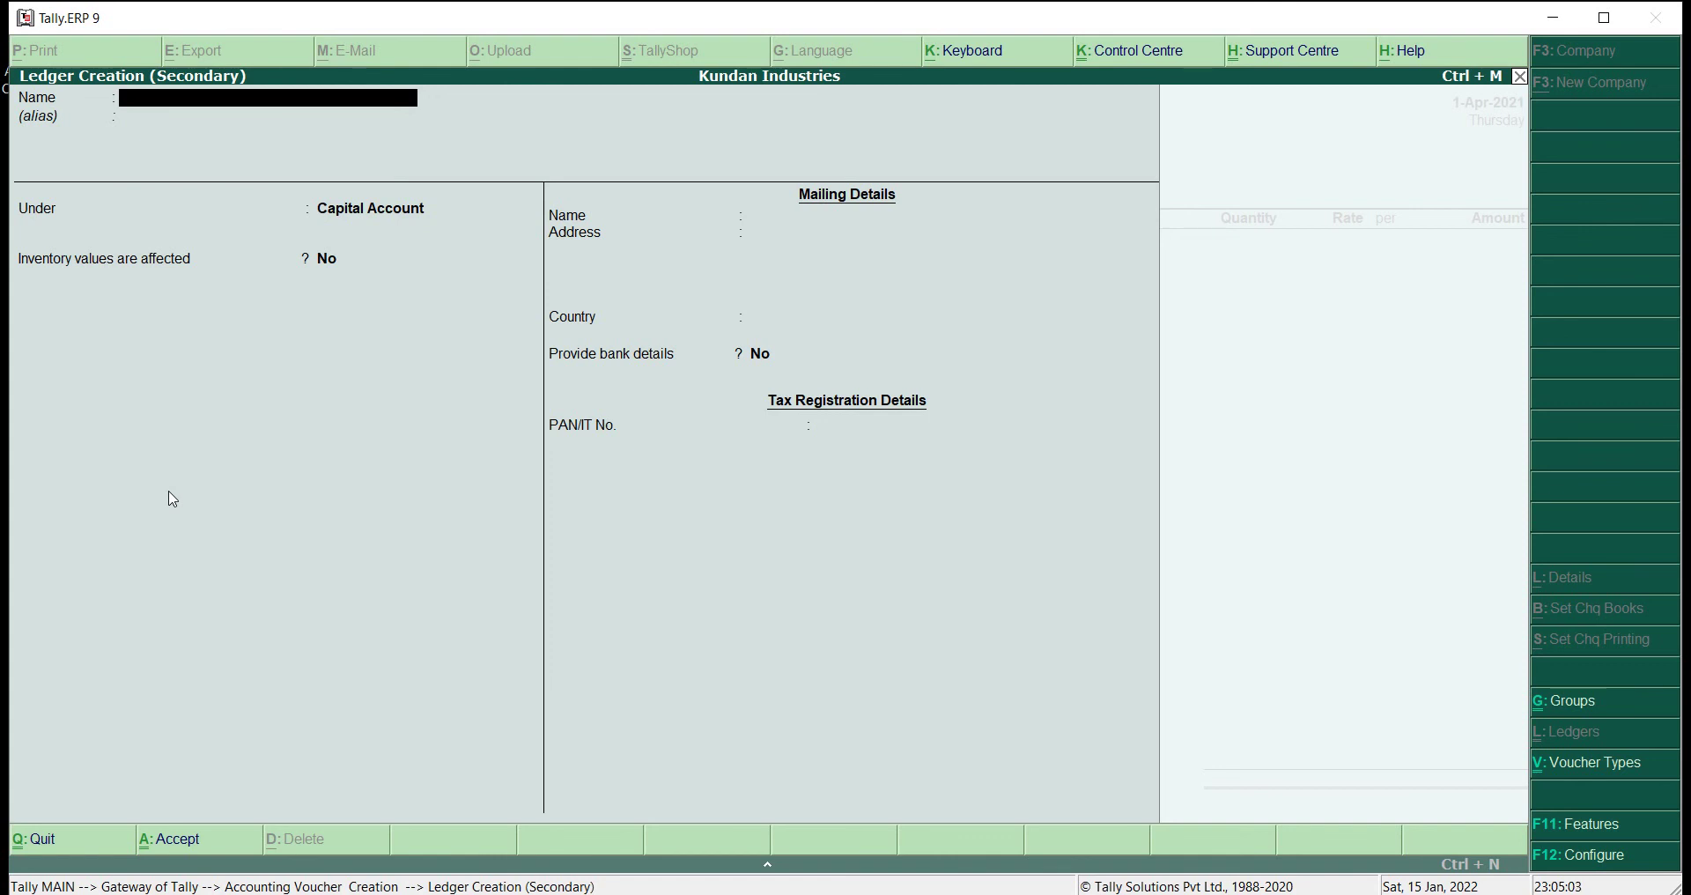
pyautogui.write('Purchase')
pyautogui.press('Return')
pyautogui.press('Return')
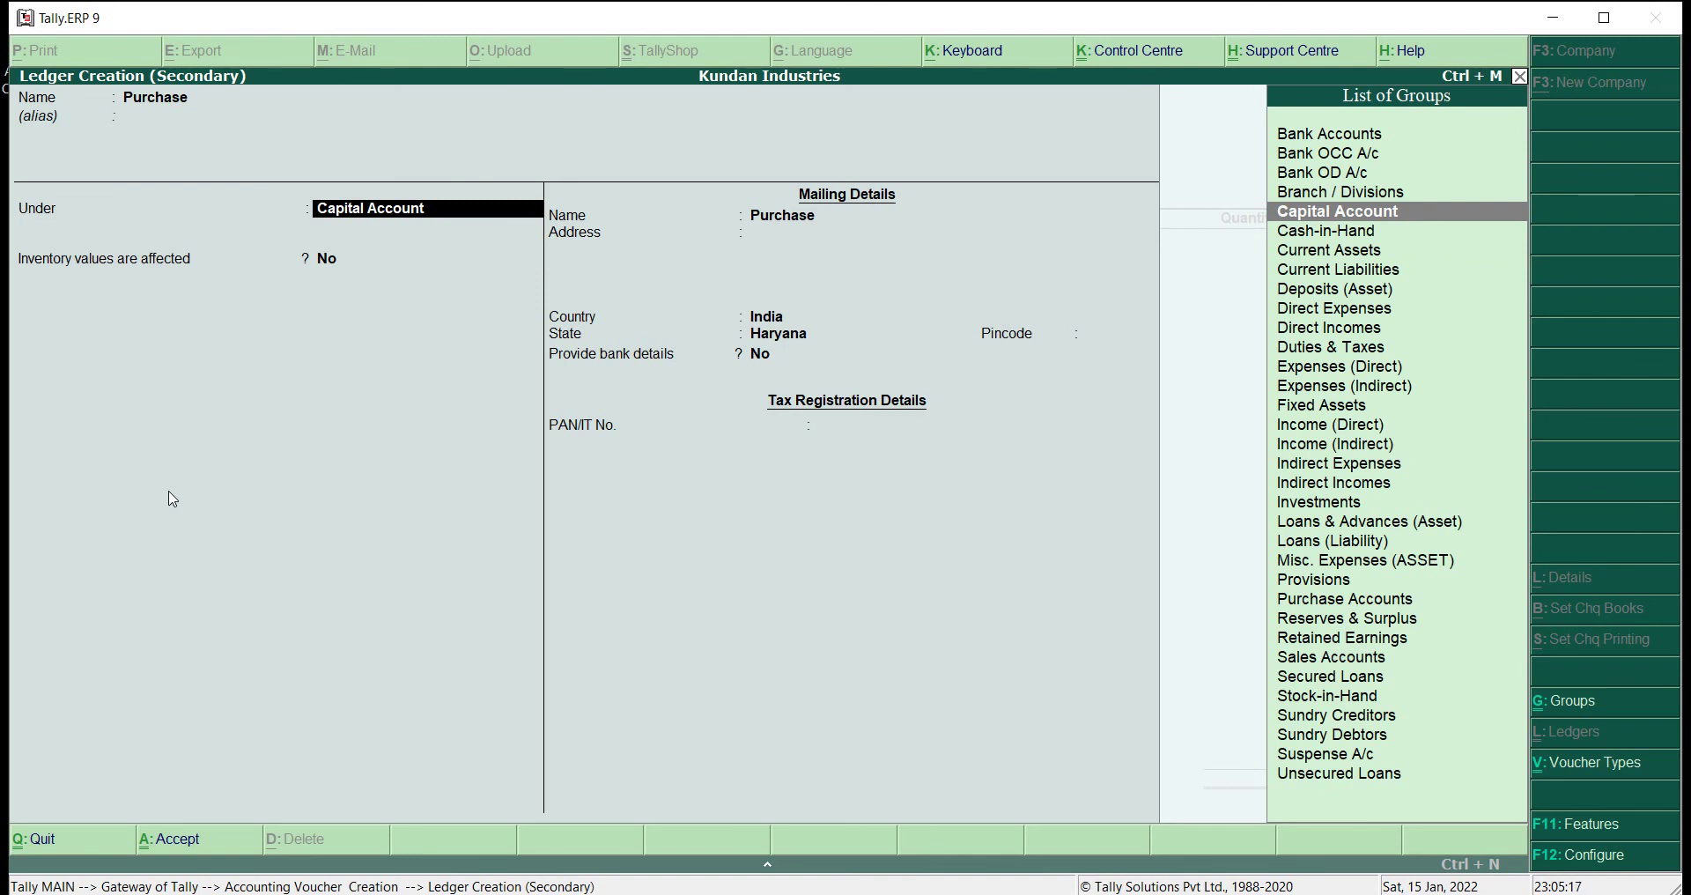
pyautogui.write('Pu')
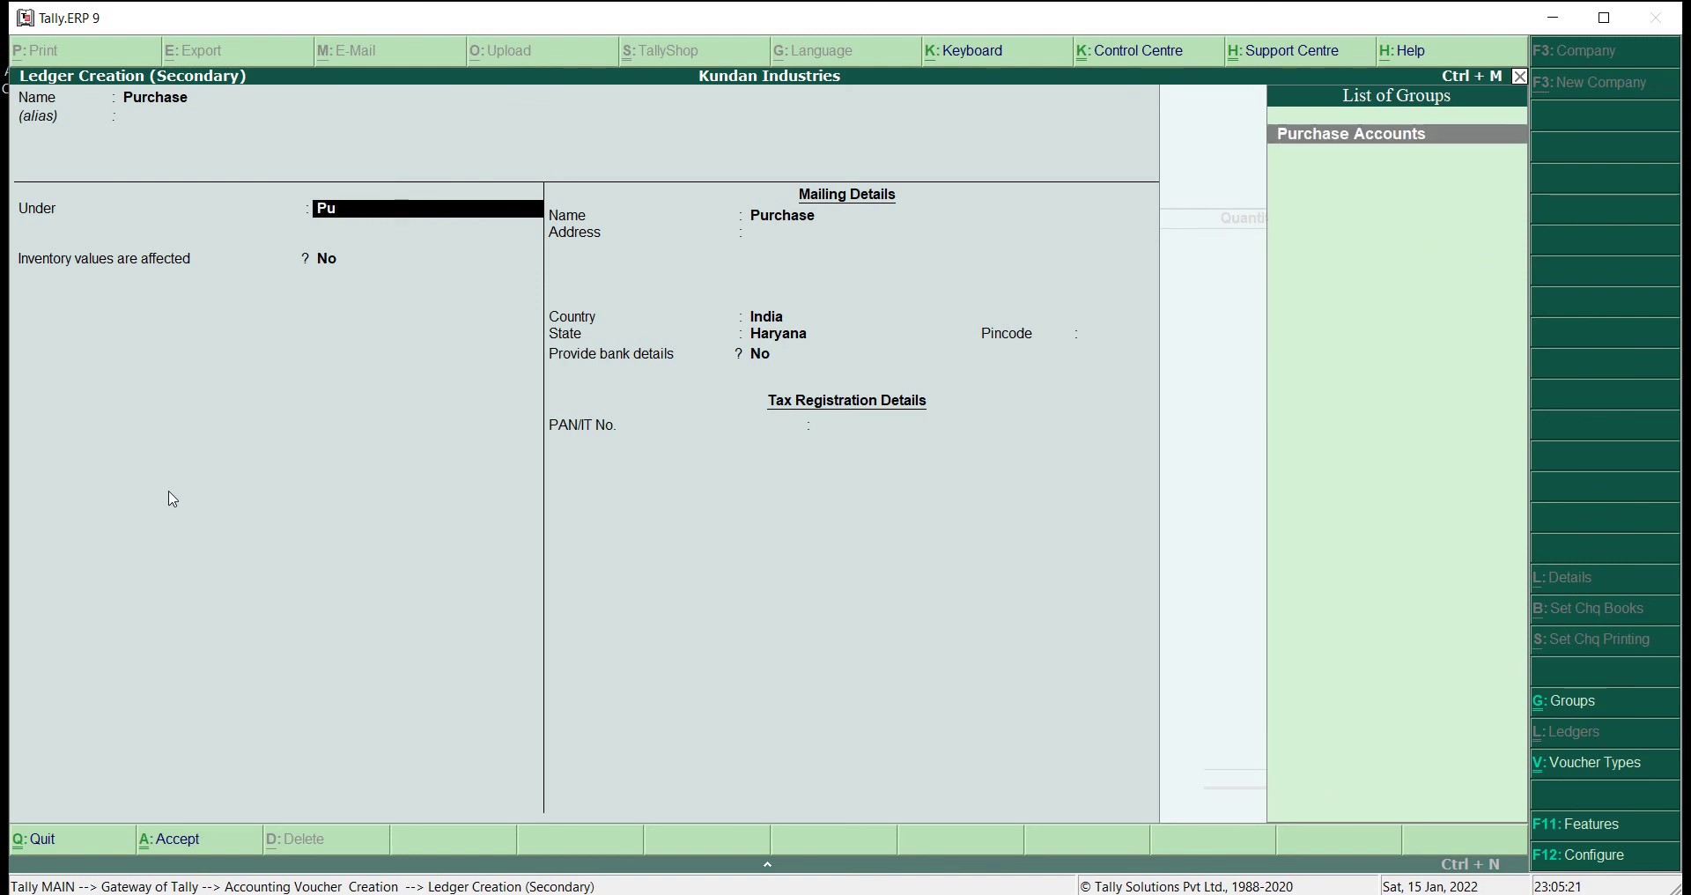
pyautogui.press('Return')
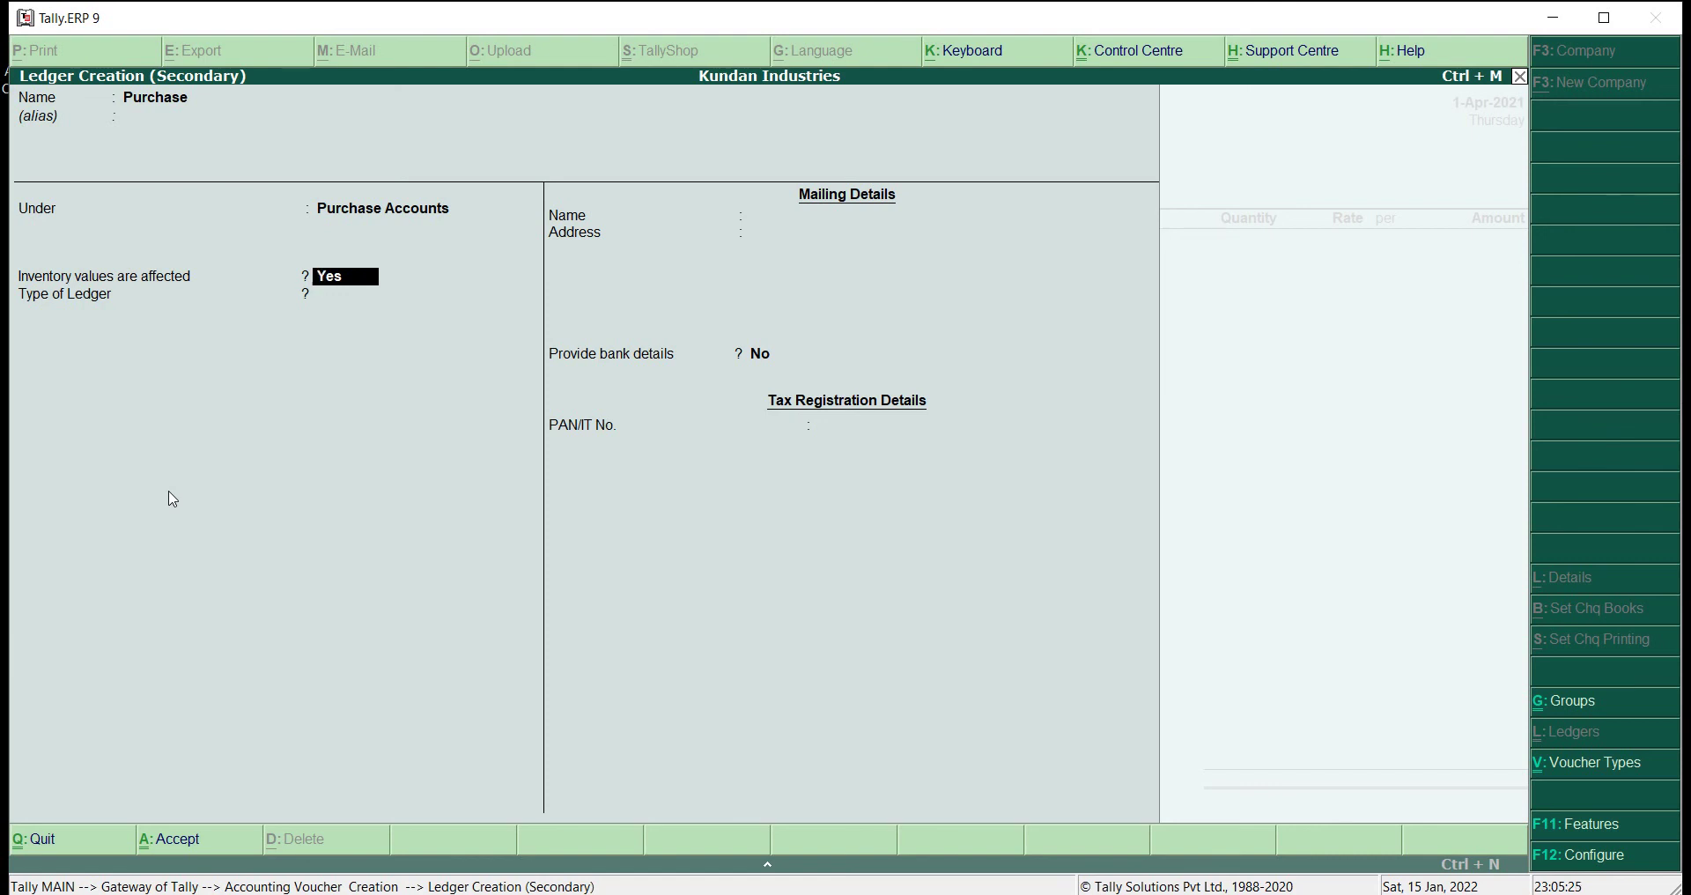
# - Set the ledger's inventory values affected to No, its type to Invoice Rounding and its rounding method to Normal Rounding
pyautogui.write('no')
pyautogui.press('Return')
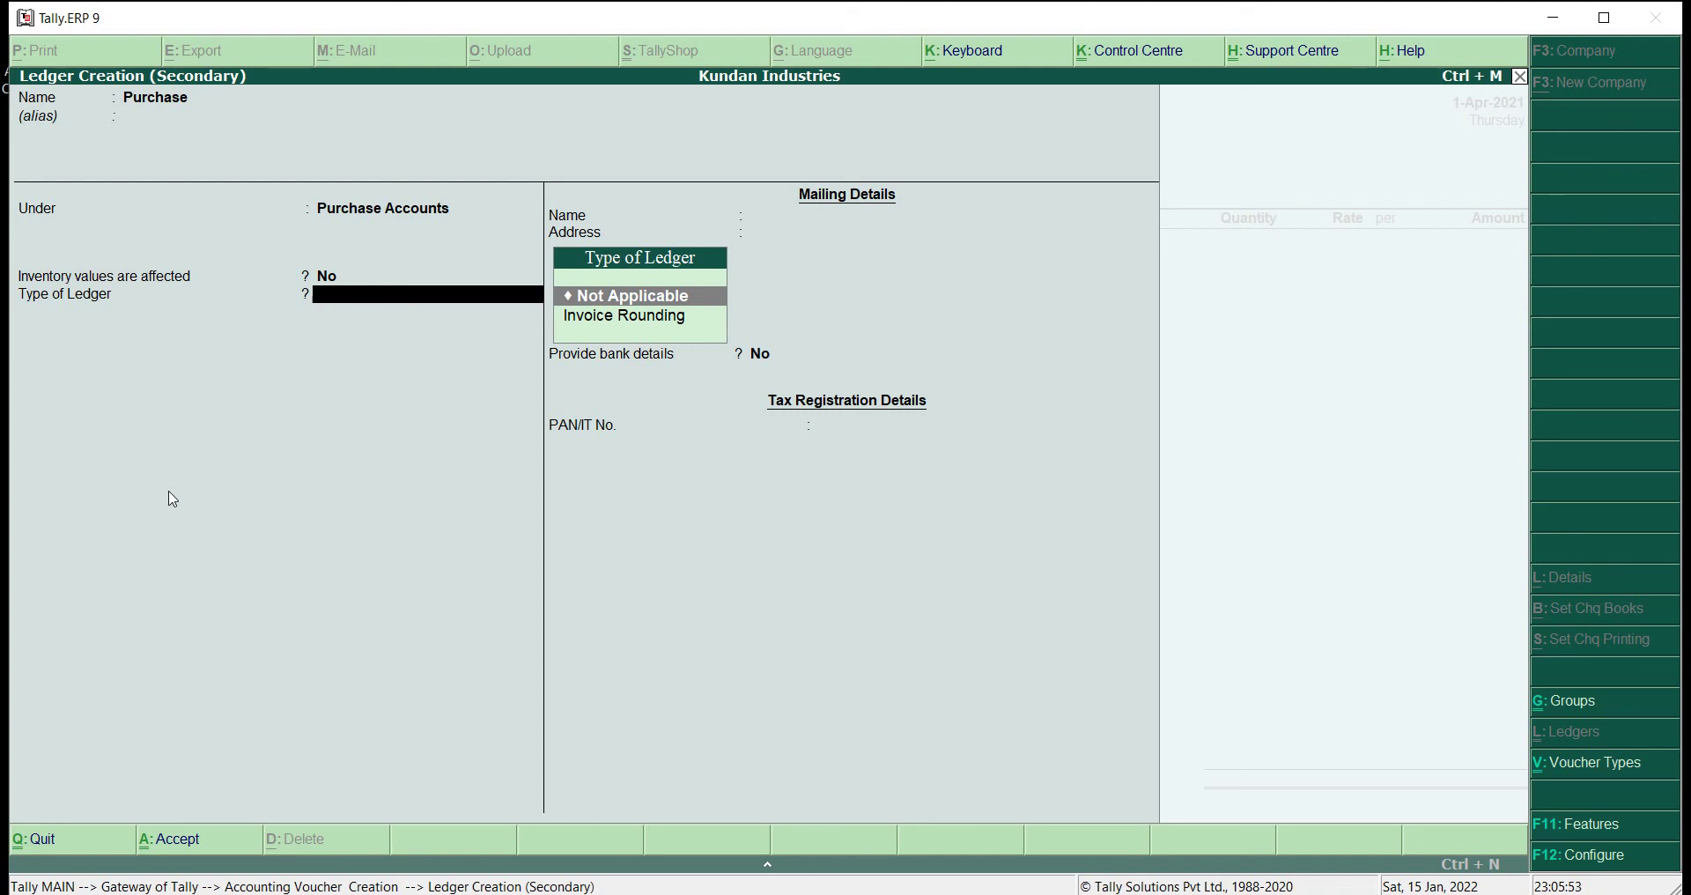
pyautogui.press('Down')
pyautogui.press('Return')
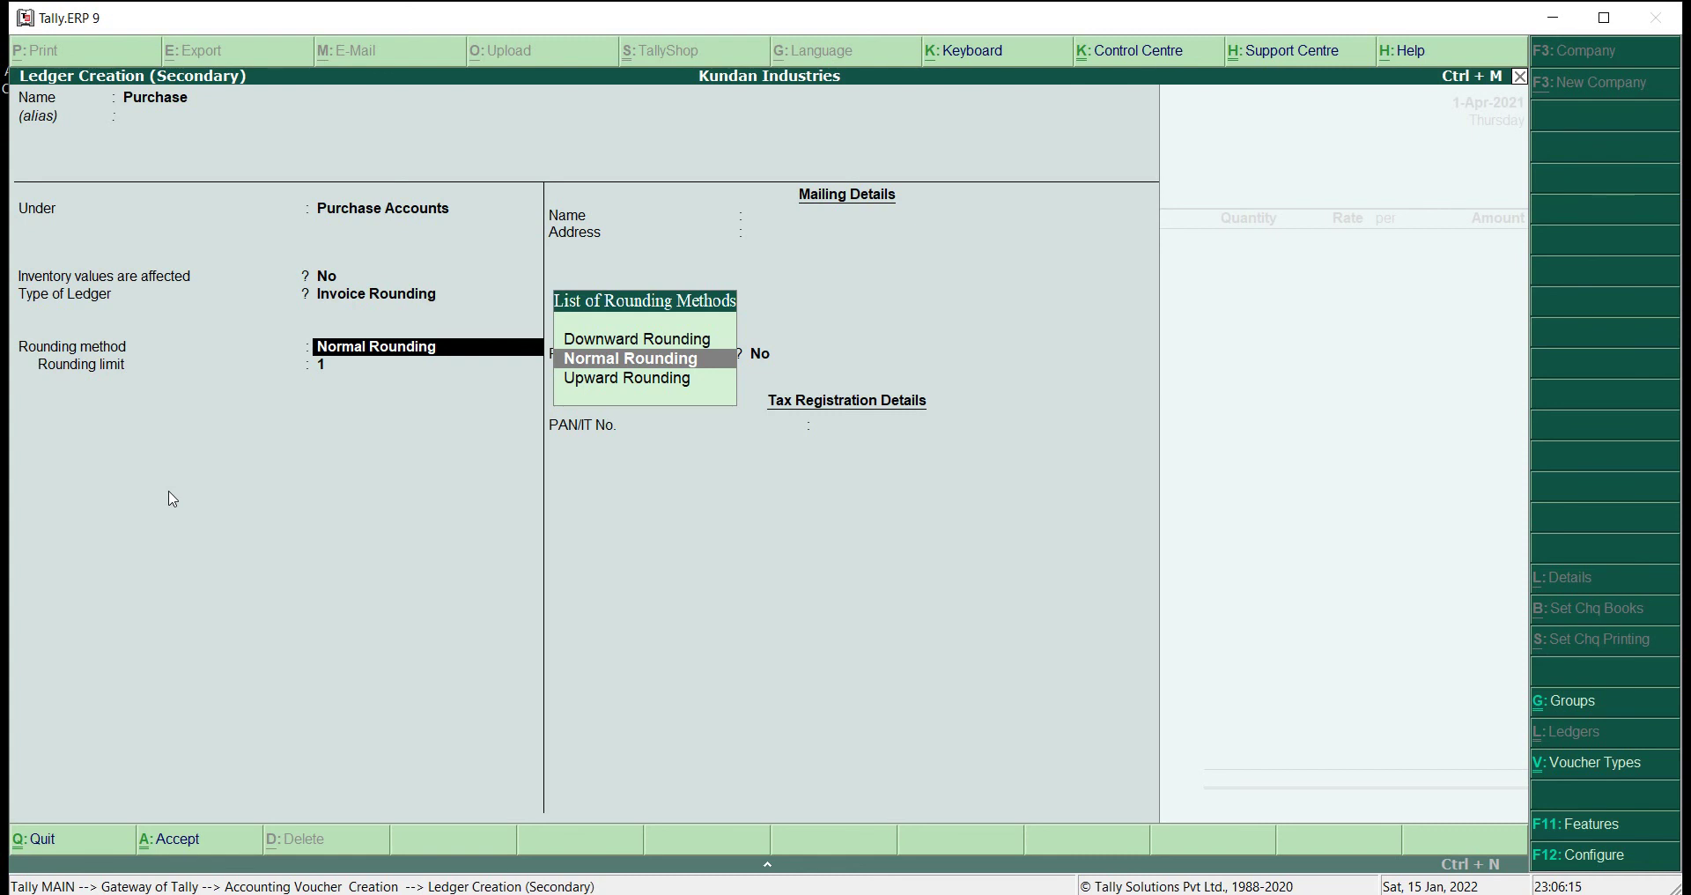
pyautogui.press('Up')
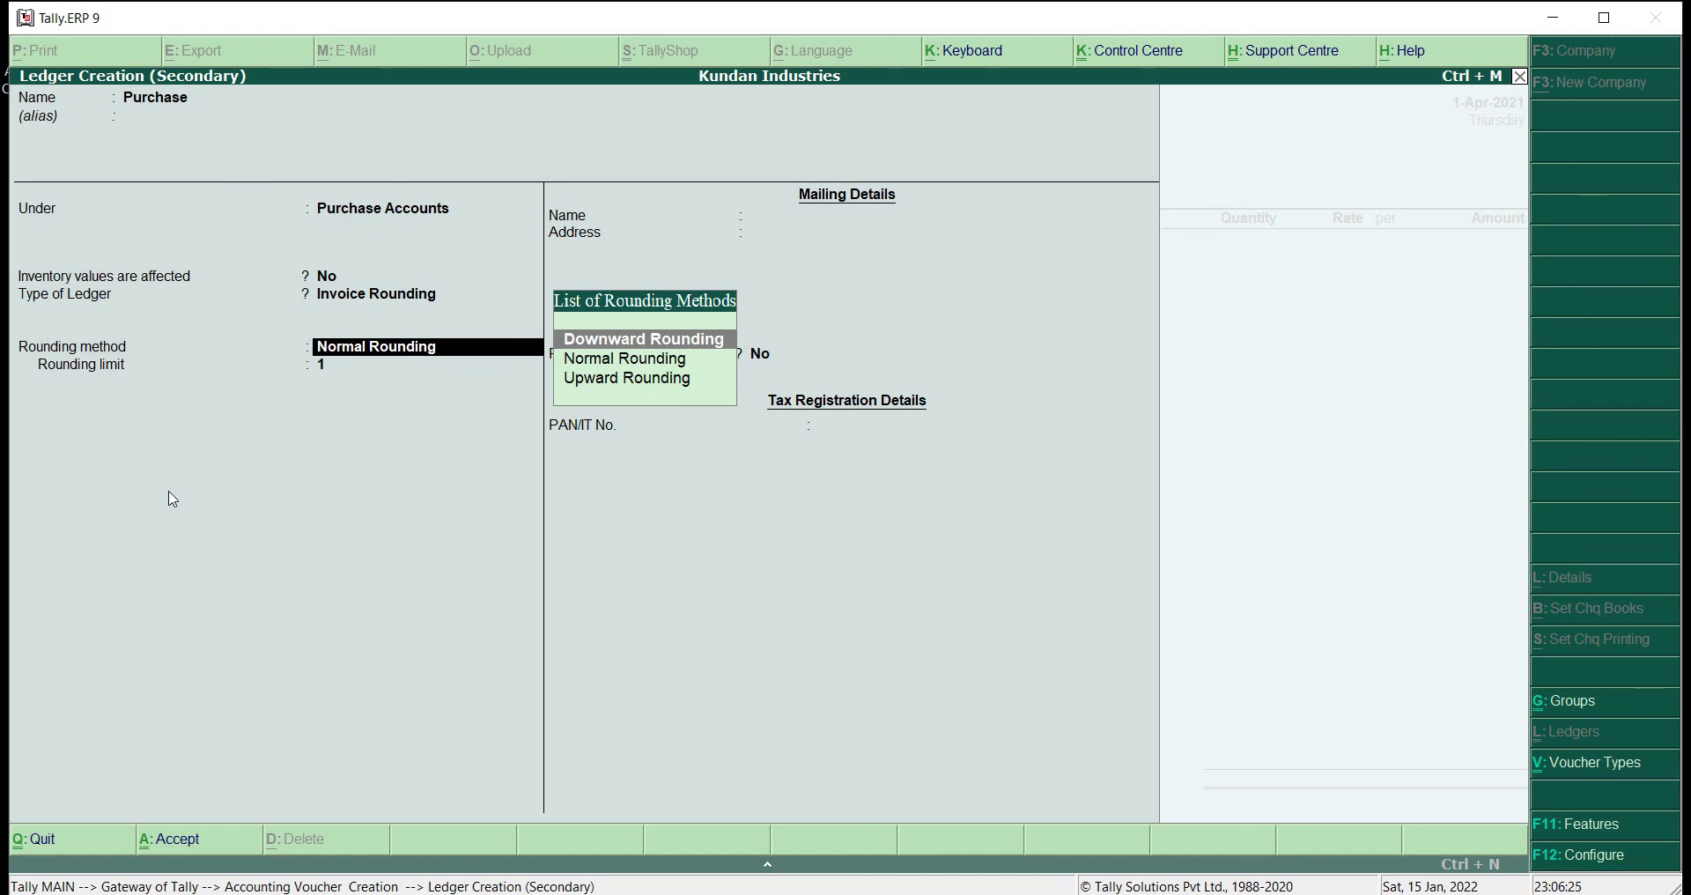
pyautogui.press('Down')
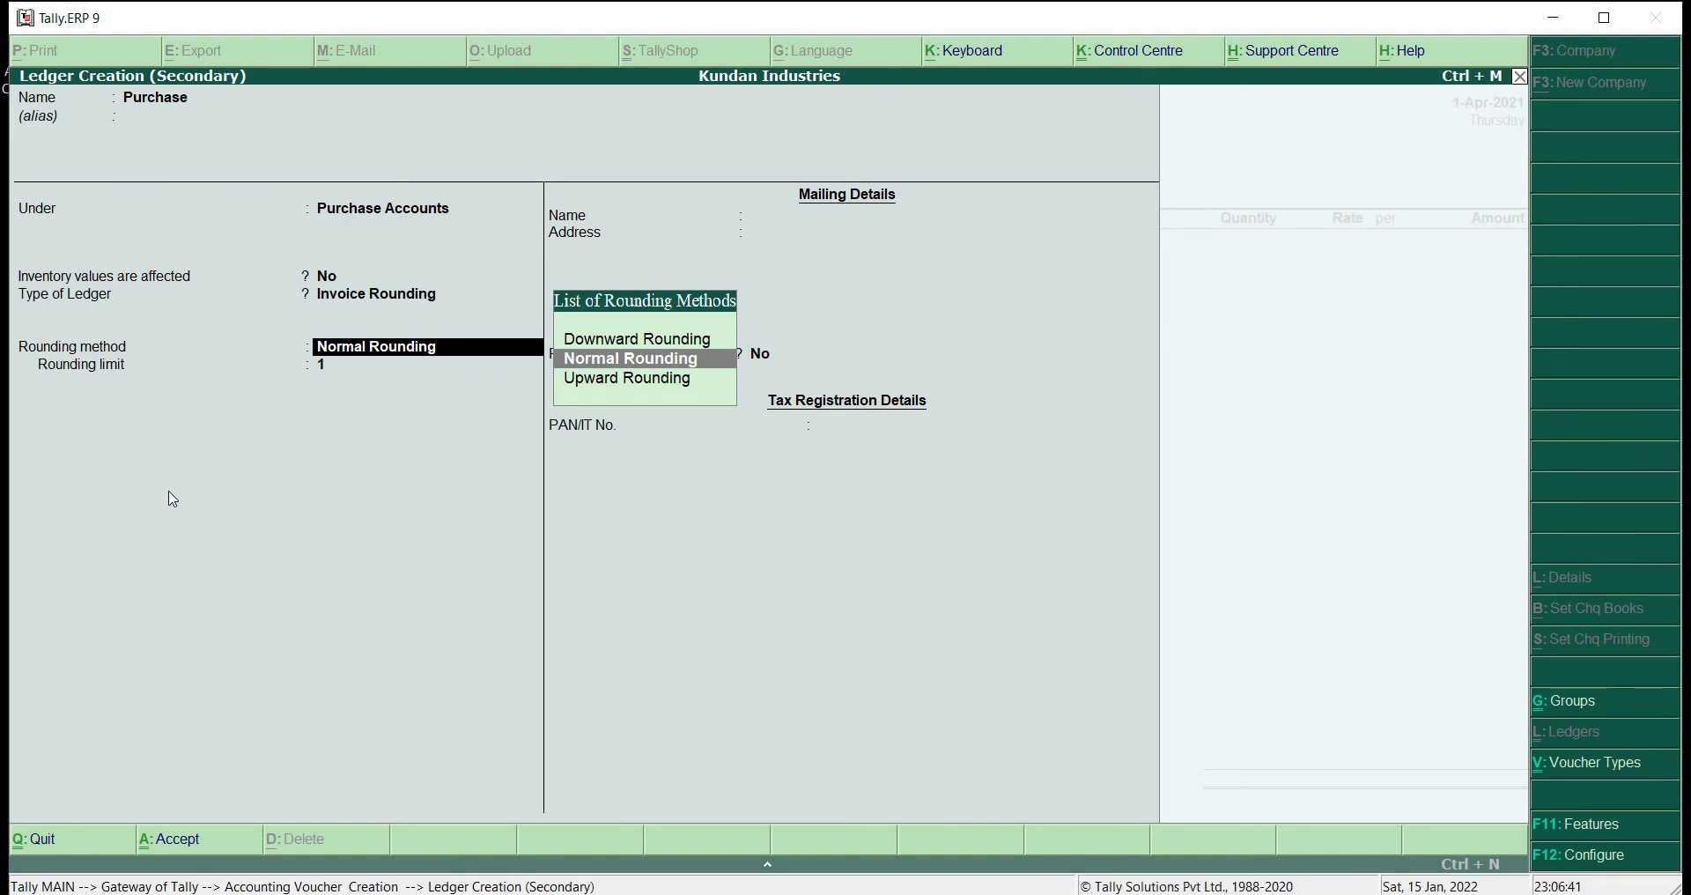
pyautogui.press('Return')
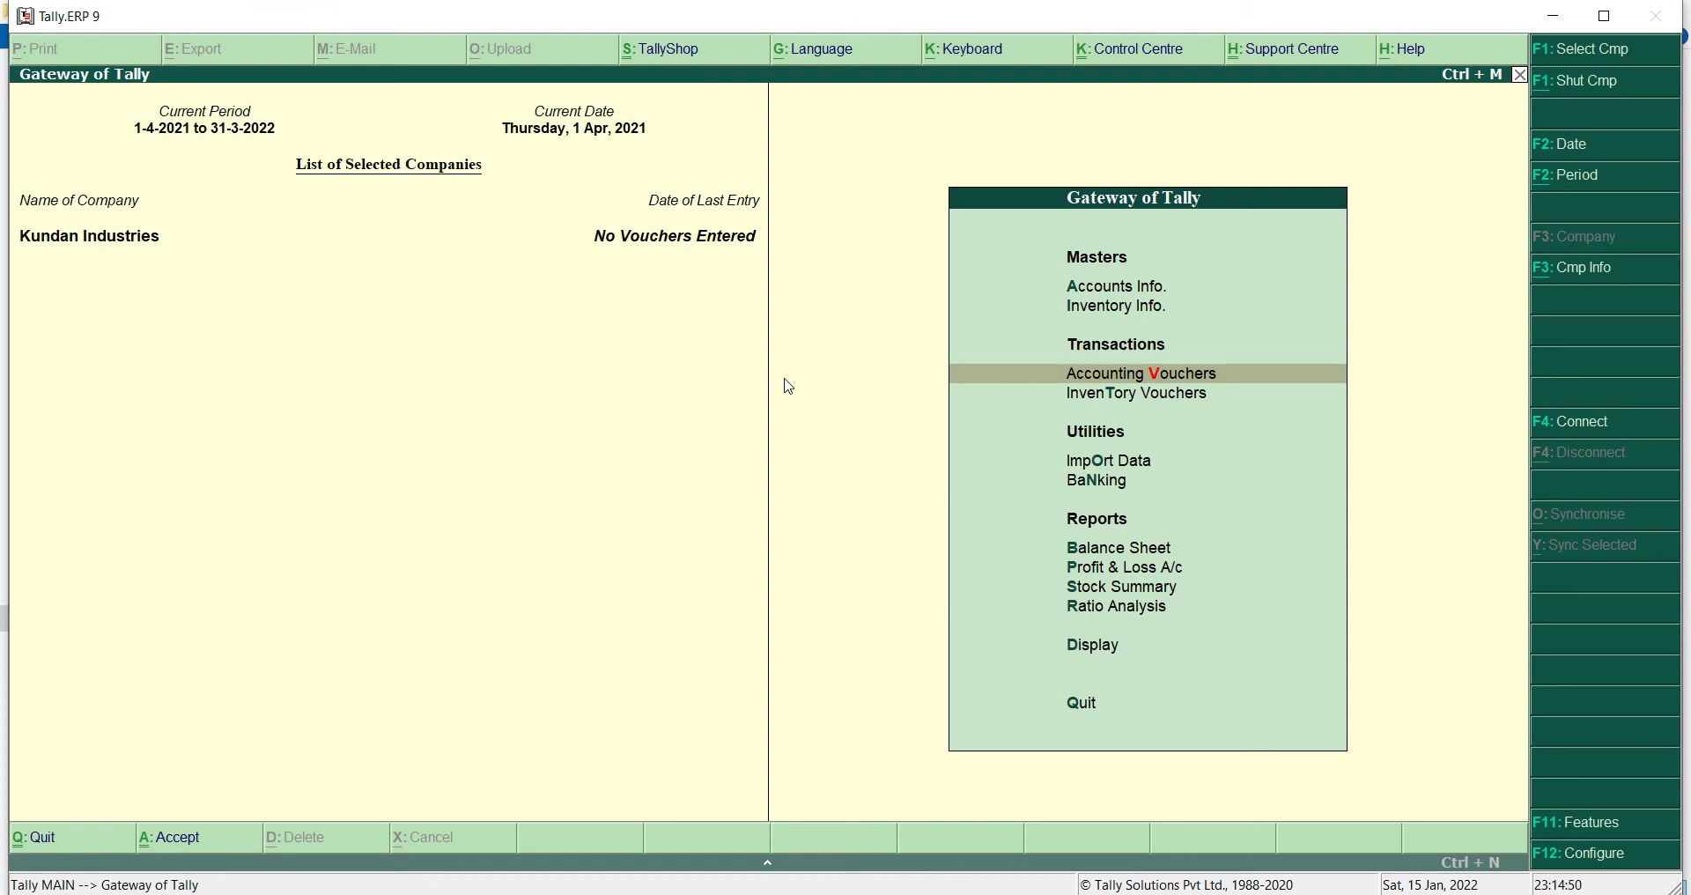
# - Start a purchase voucher in Accounting Vouchers with supplier invoice number 1 and supplier invoice date 1-Apr-2021
pyautogui.press('Return')
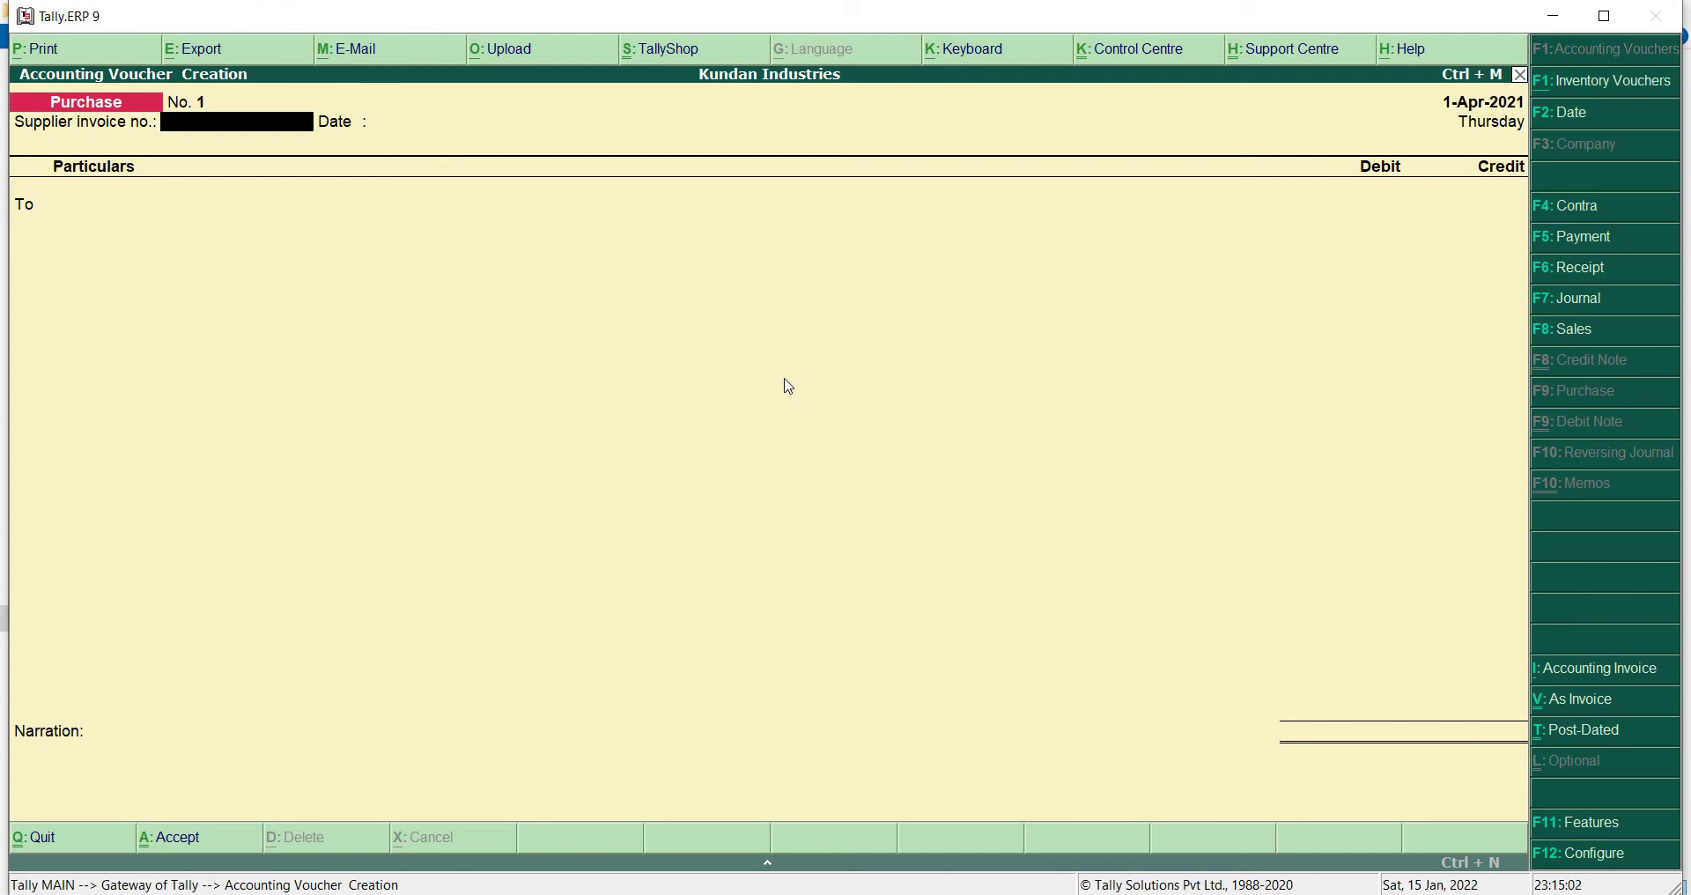
pyautogui.press('Return')
pyautogui.press('Return')
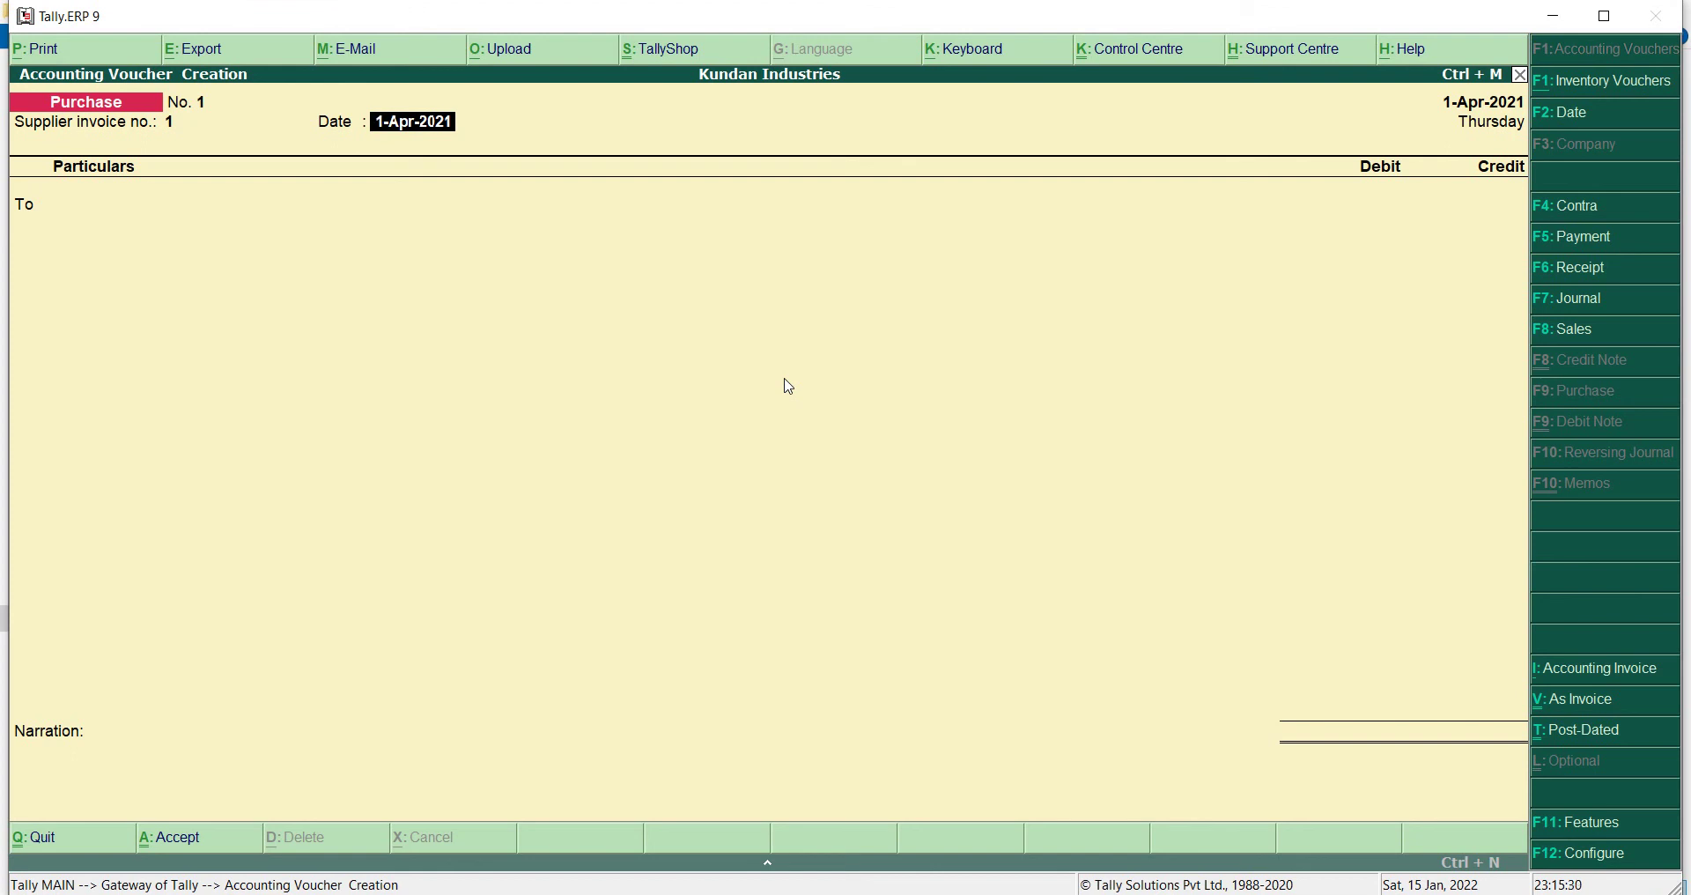
pyautogui.write('1')
pyautogui.press('BackSpace')
pyautogui.write('2')
pyautogui.press('Return')
pyautogui.hotkey('shift', 'Tab')
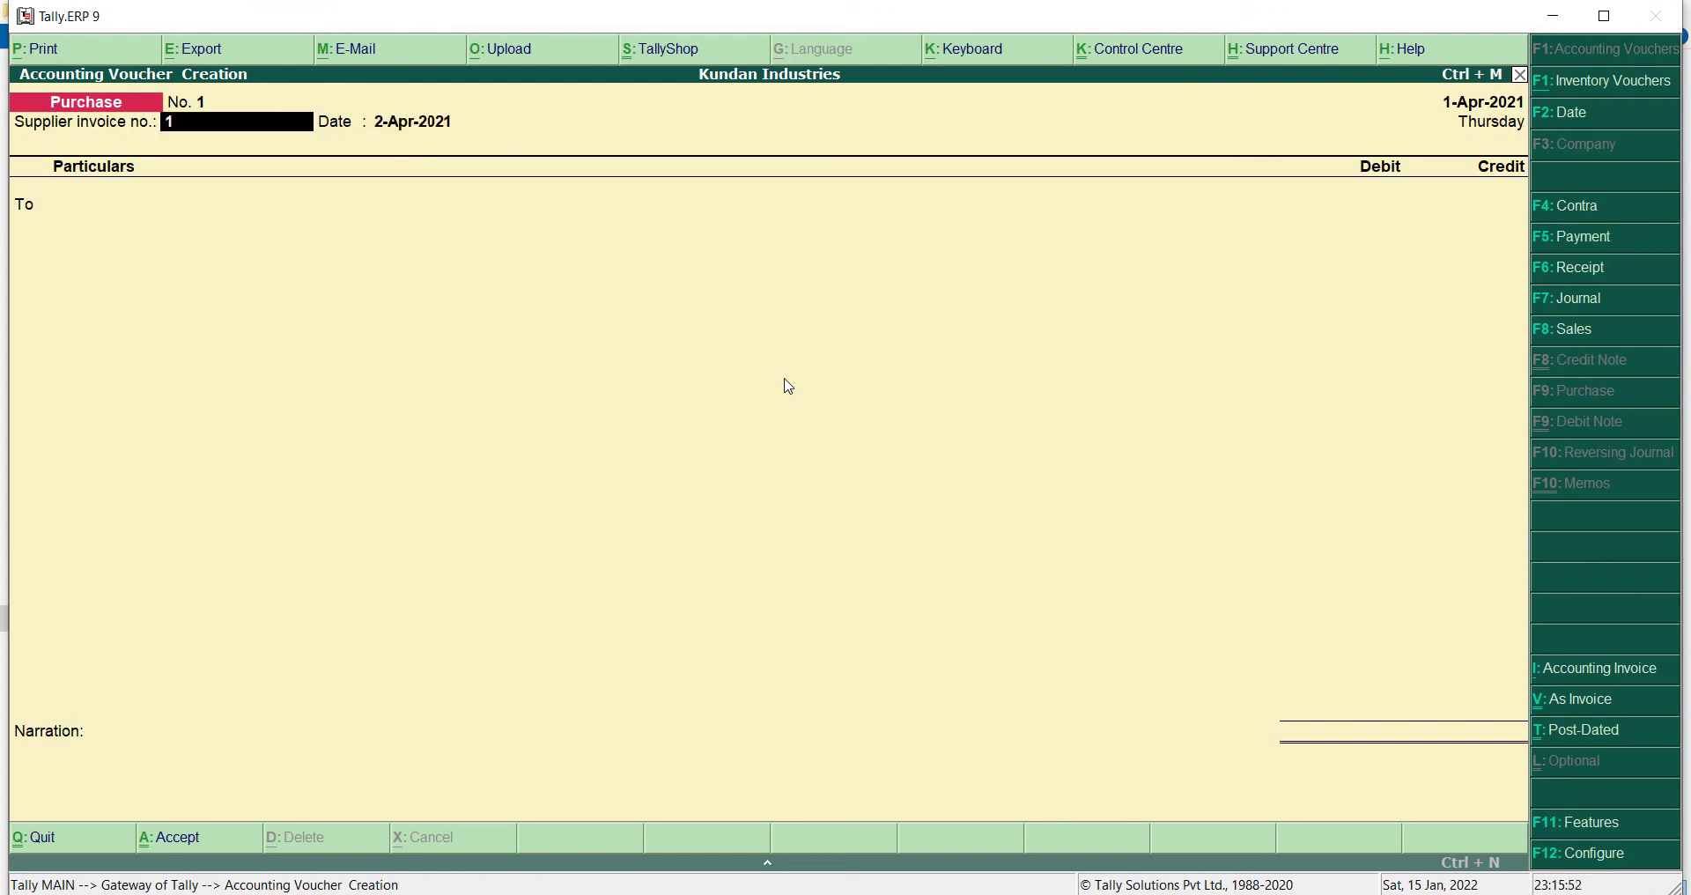
pyautogui.press('Return')
pyautogui.write('1')
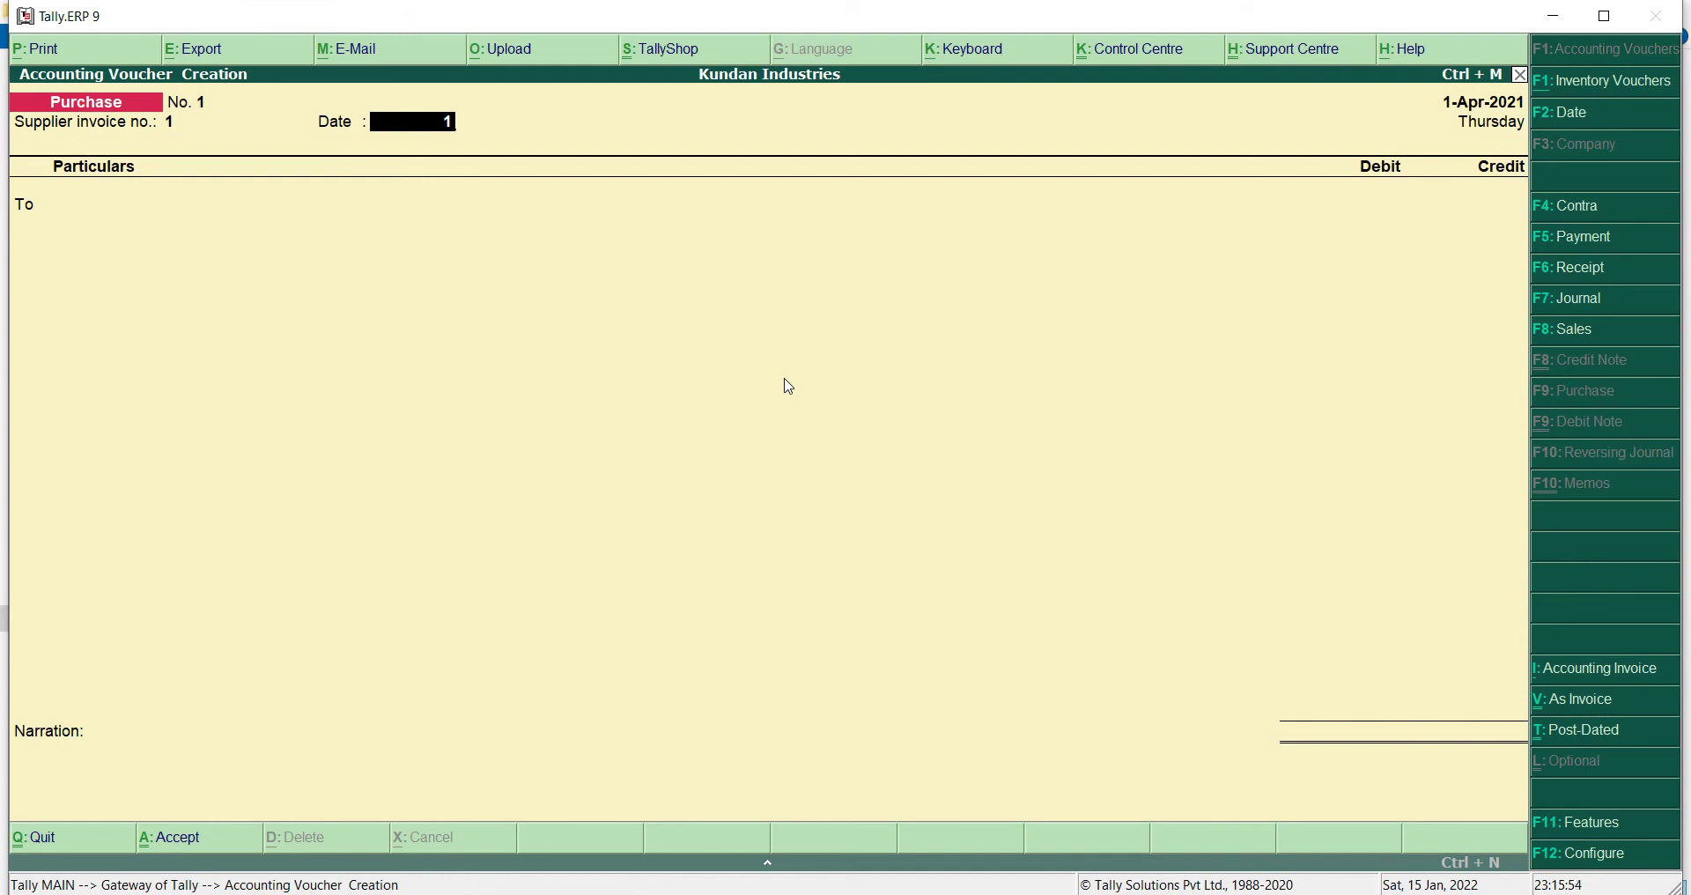
pyautogui.press('Return')
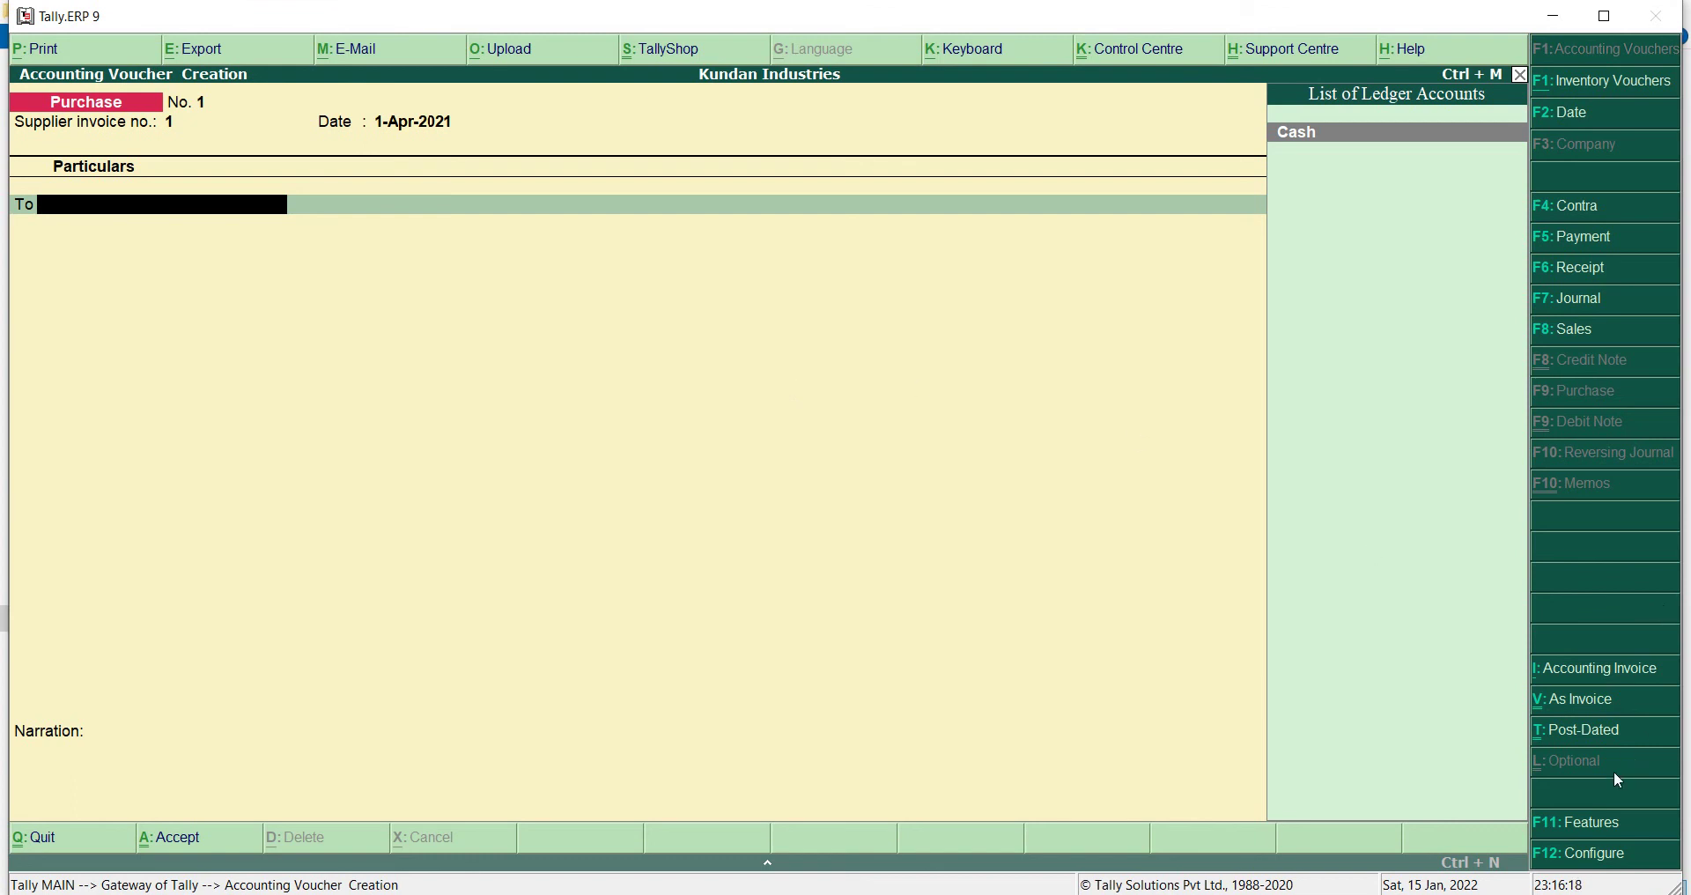
pyautogui.click(1554, 823)
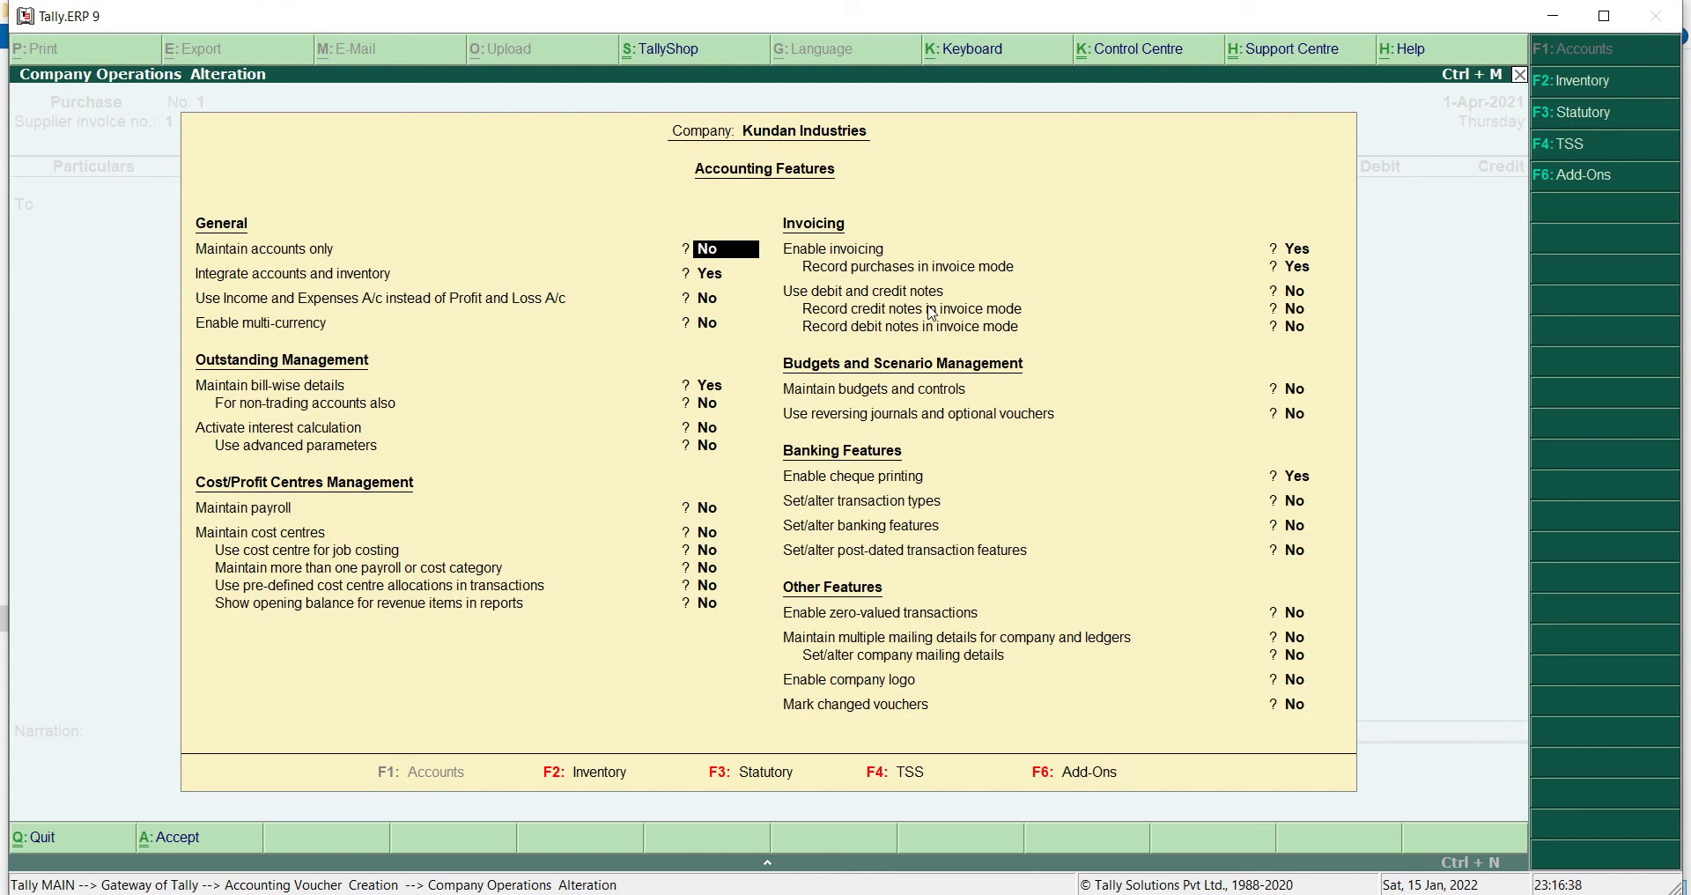
pyautogui.press('Escape')
pyautogui.press('Return')
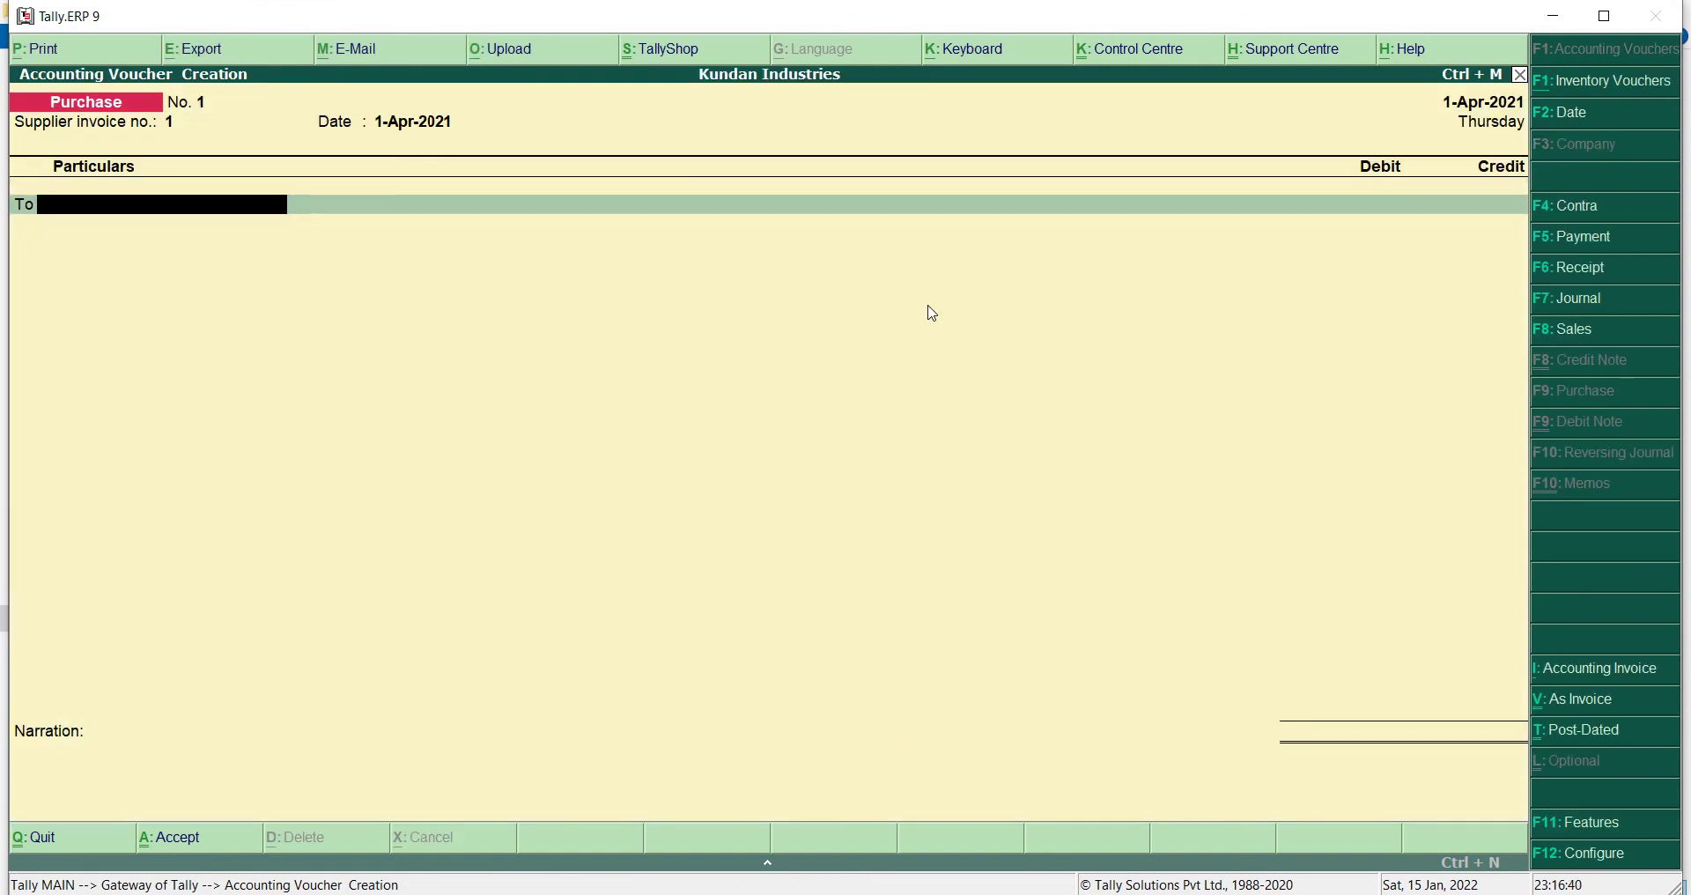
# - Set the purchase voucher configuration to use Cr/Dr instead of To/By during entry and save the configuration
pyautogui.press('F12')
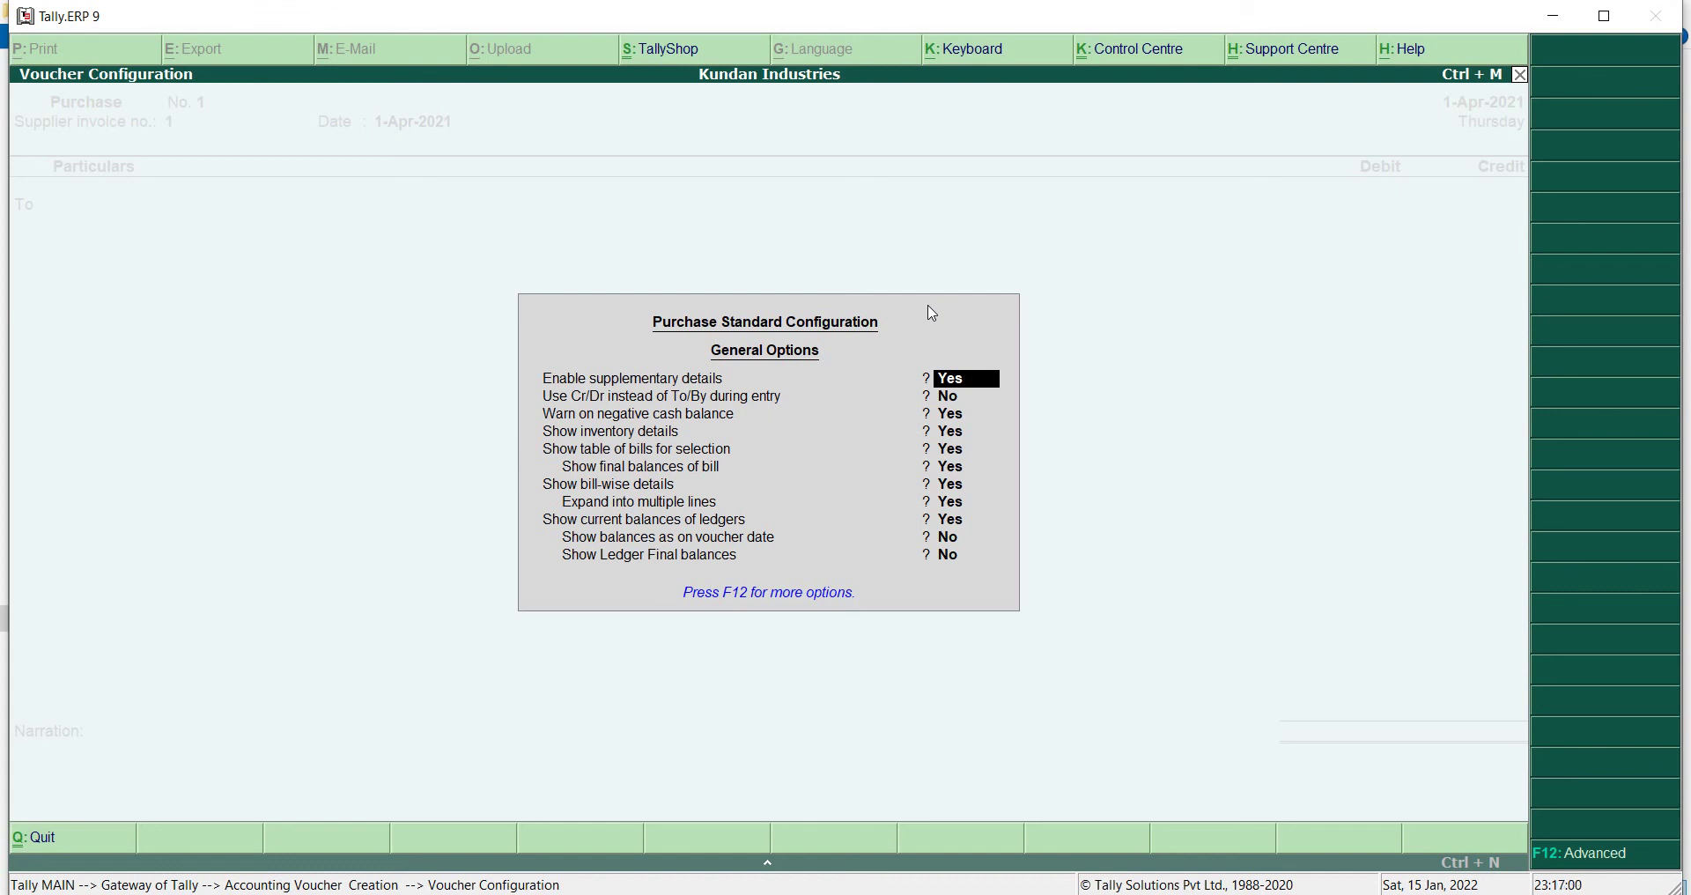
pyautogui.press('Down')
pyautogui.press('Up')
pyautogui.press('Down')
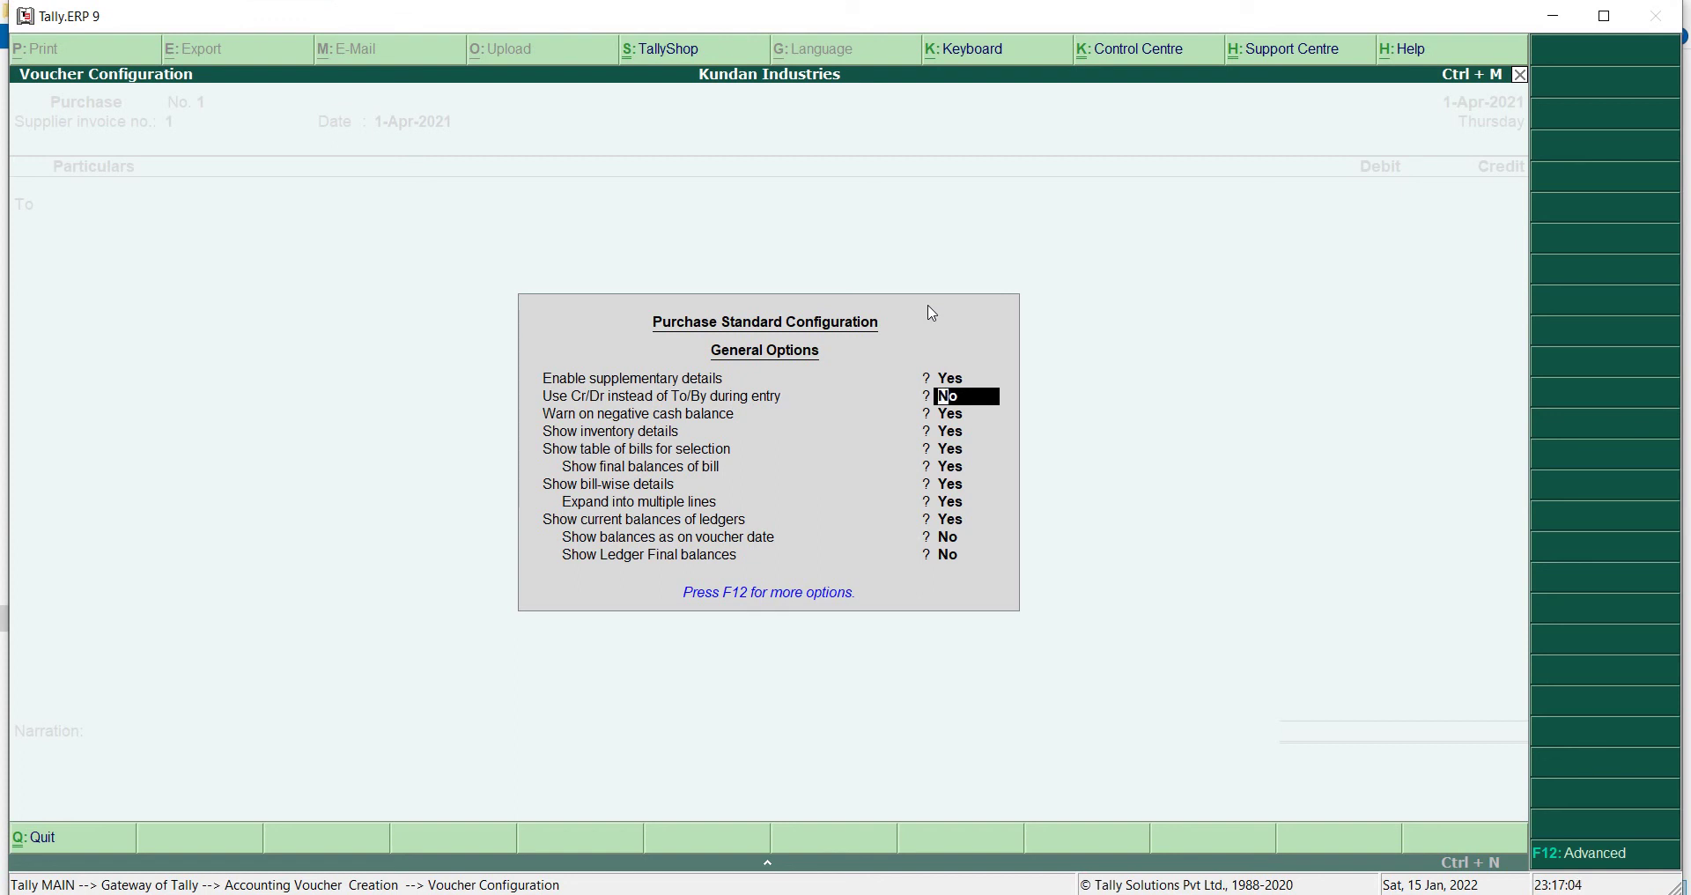
pyautogui.write('y')
pyautogui.press('Return')
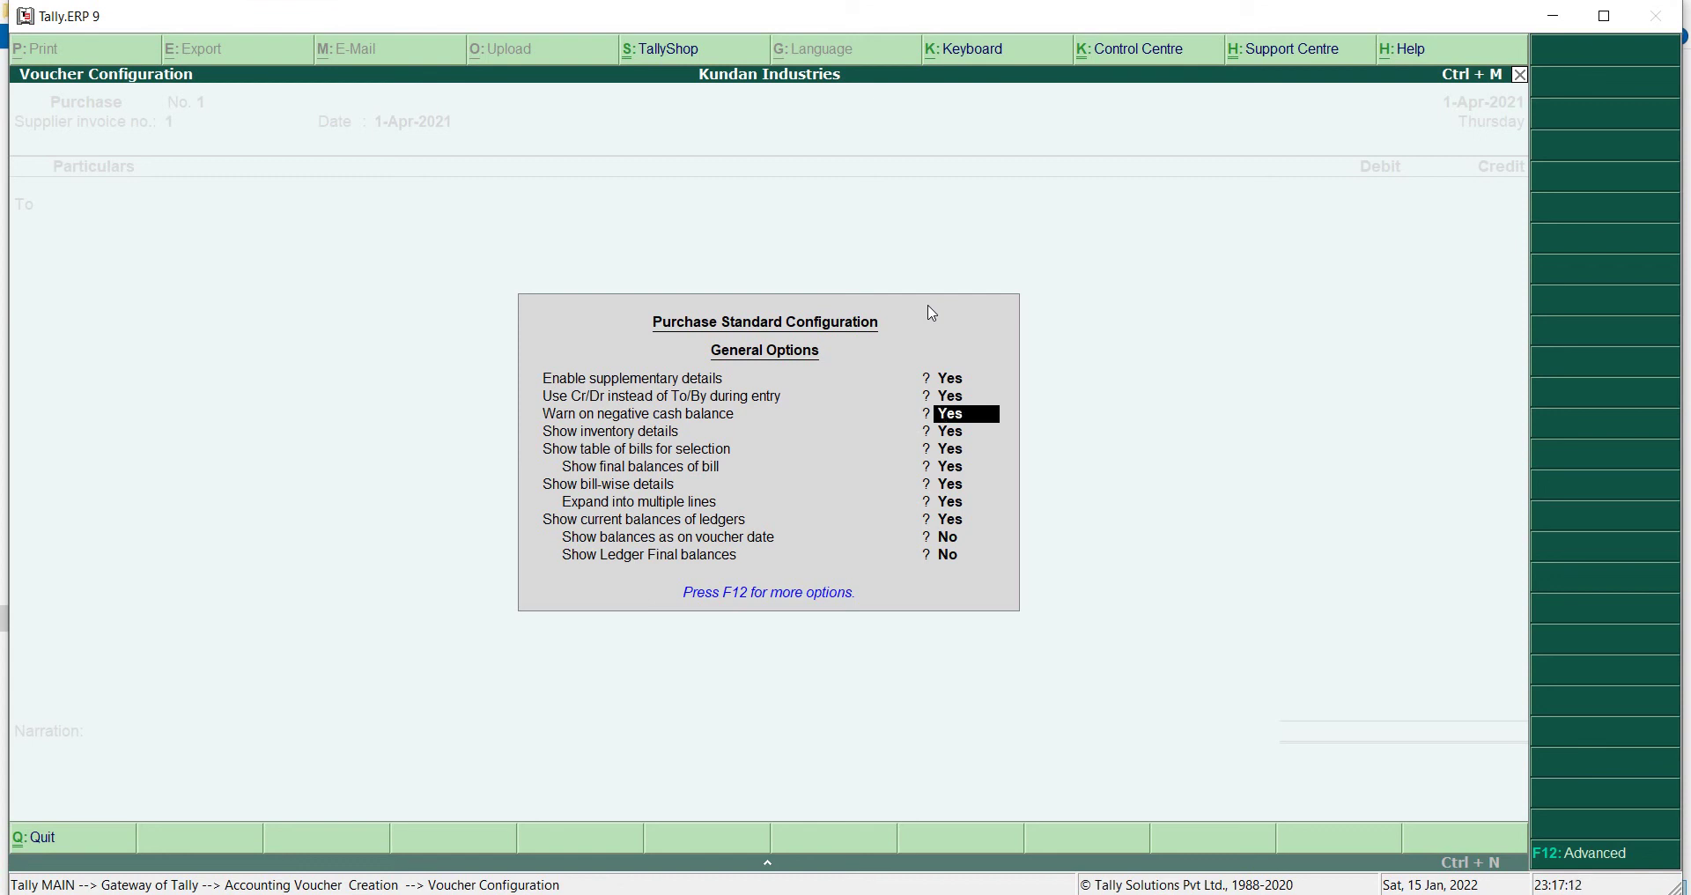
pyautogui.hotkey('ctrl', 'a')
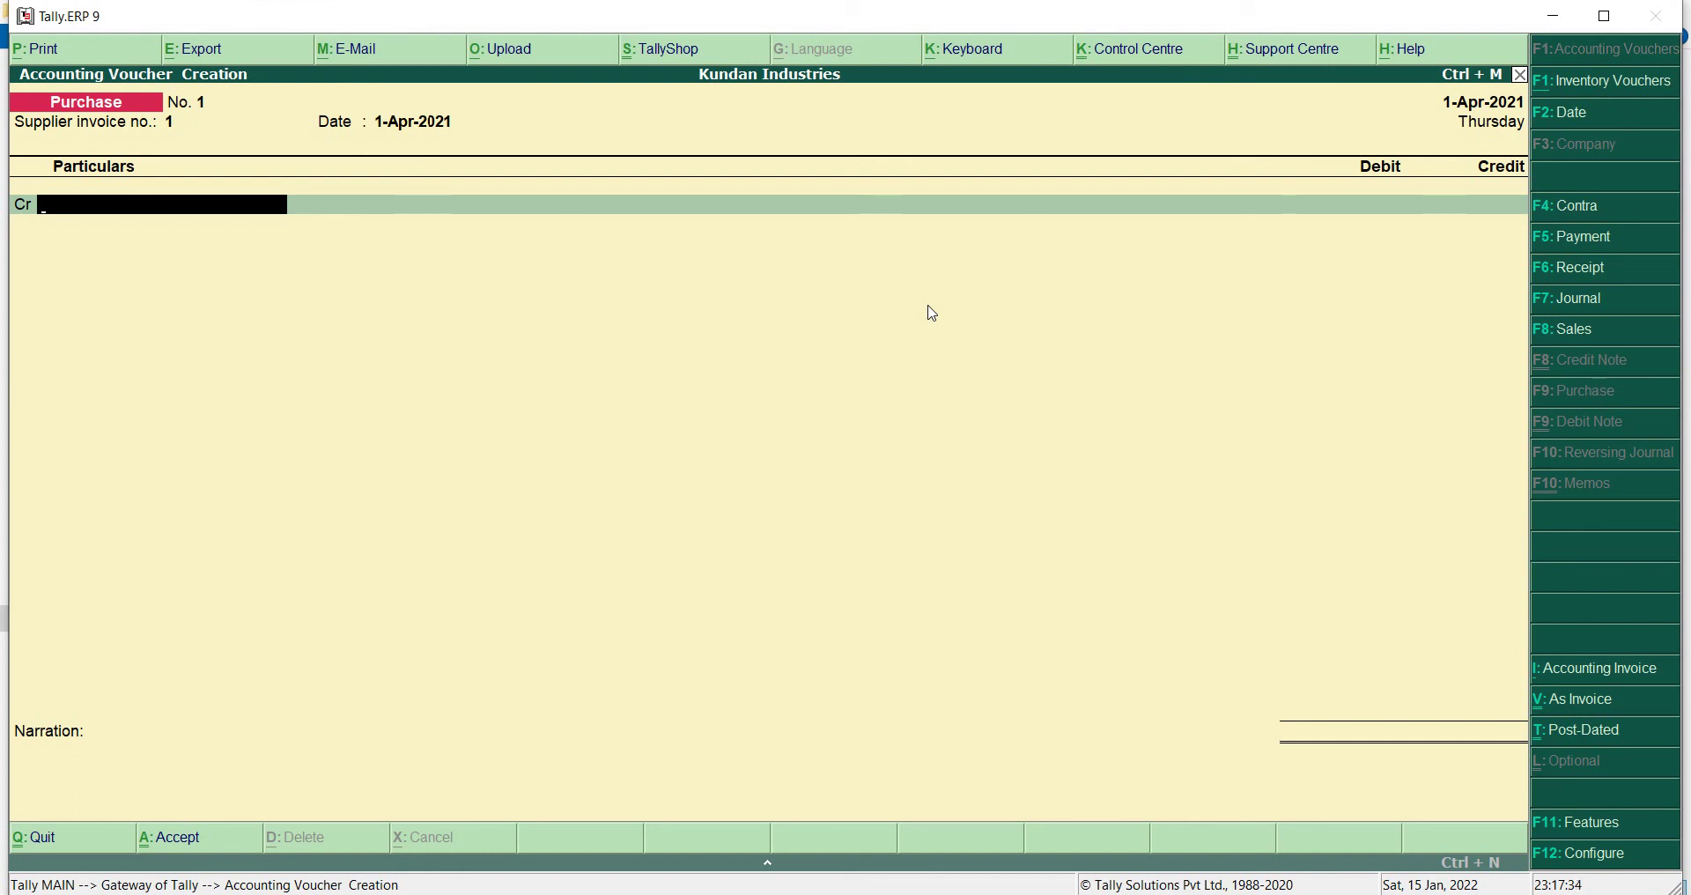
# - Choose Cash as the credit ledger and accept the supplier's details with haryana as the address, leaving the sales tax number empty
pyautogui.write('Cash')
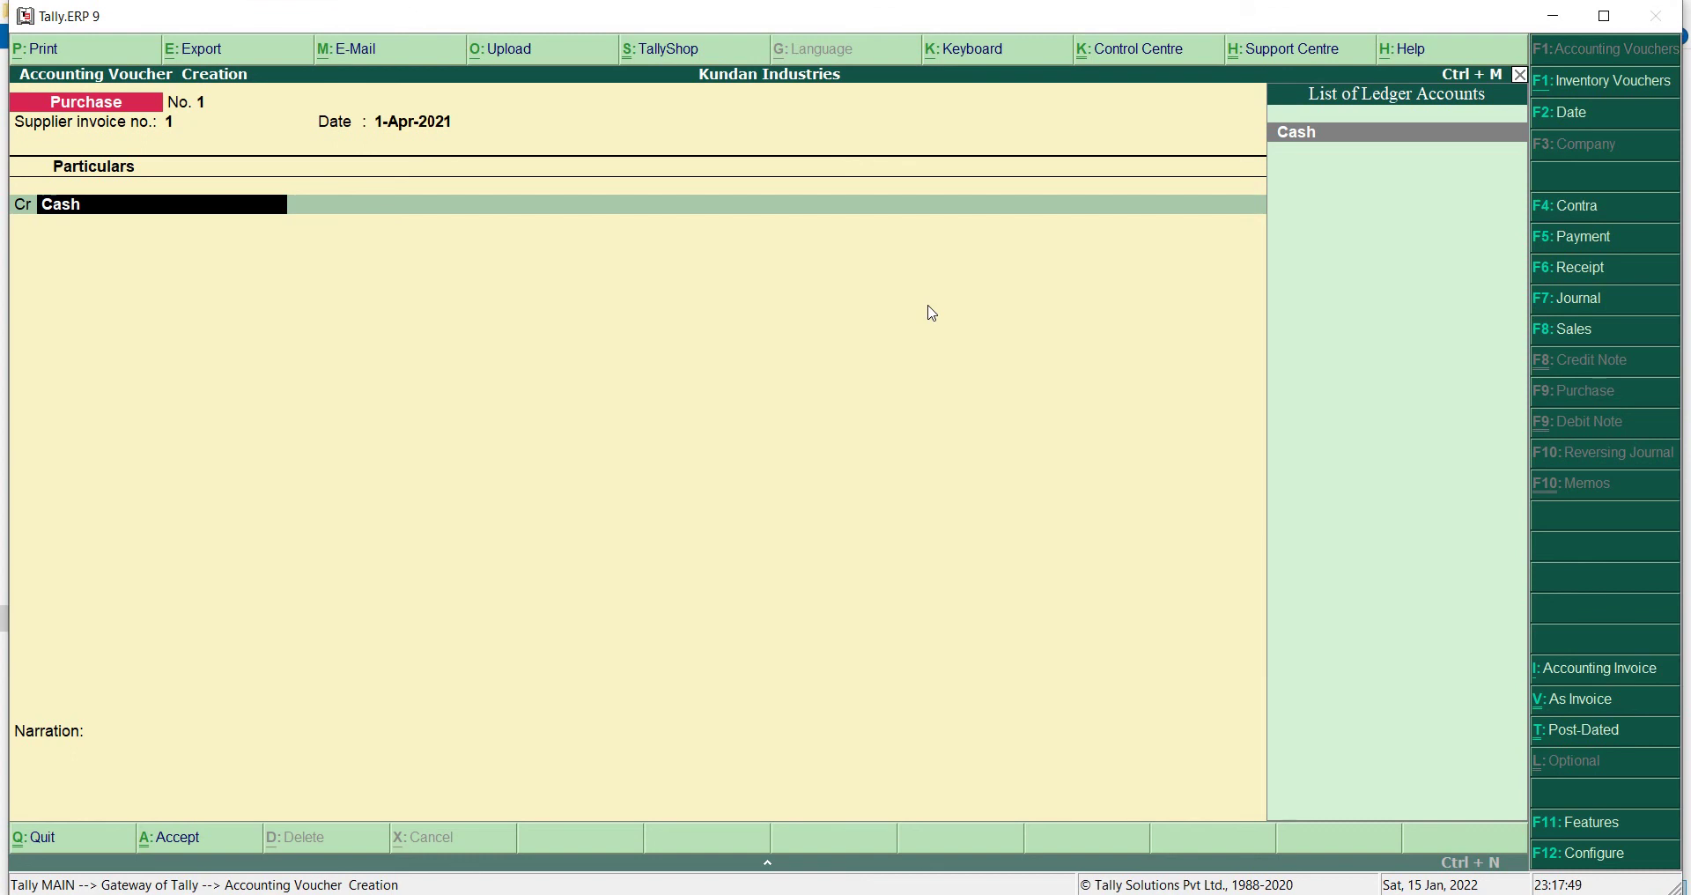
pyautogui.press('Return')
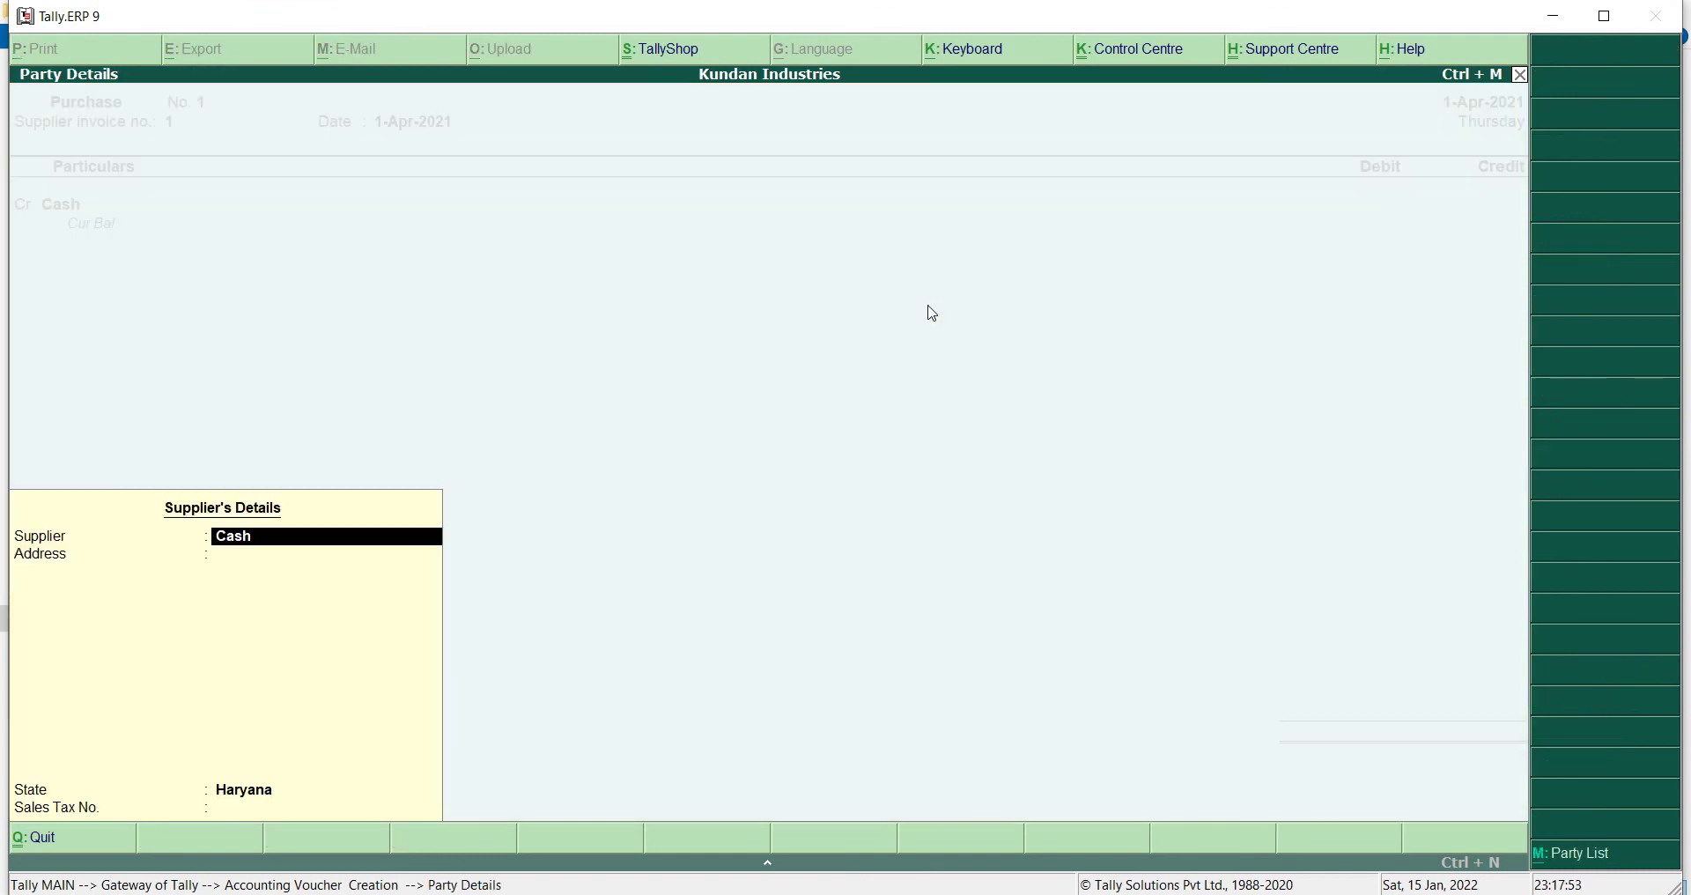
pyautogui.press('Return')
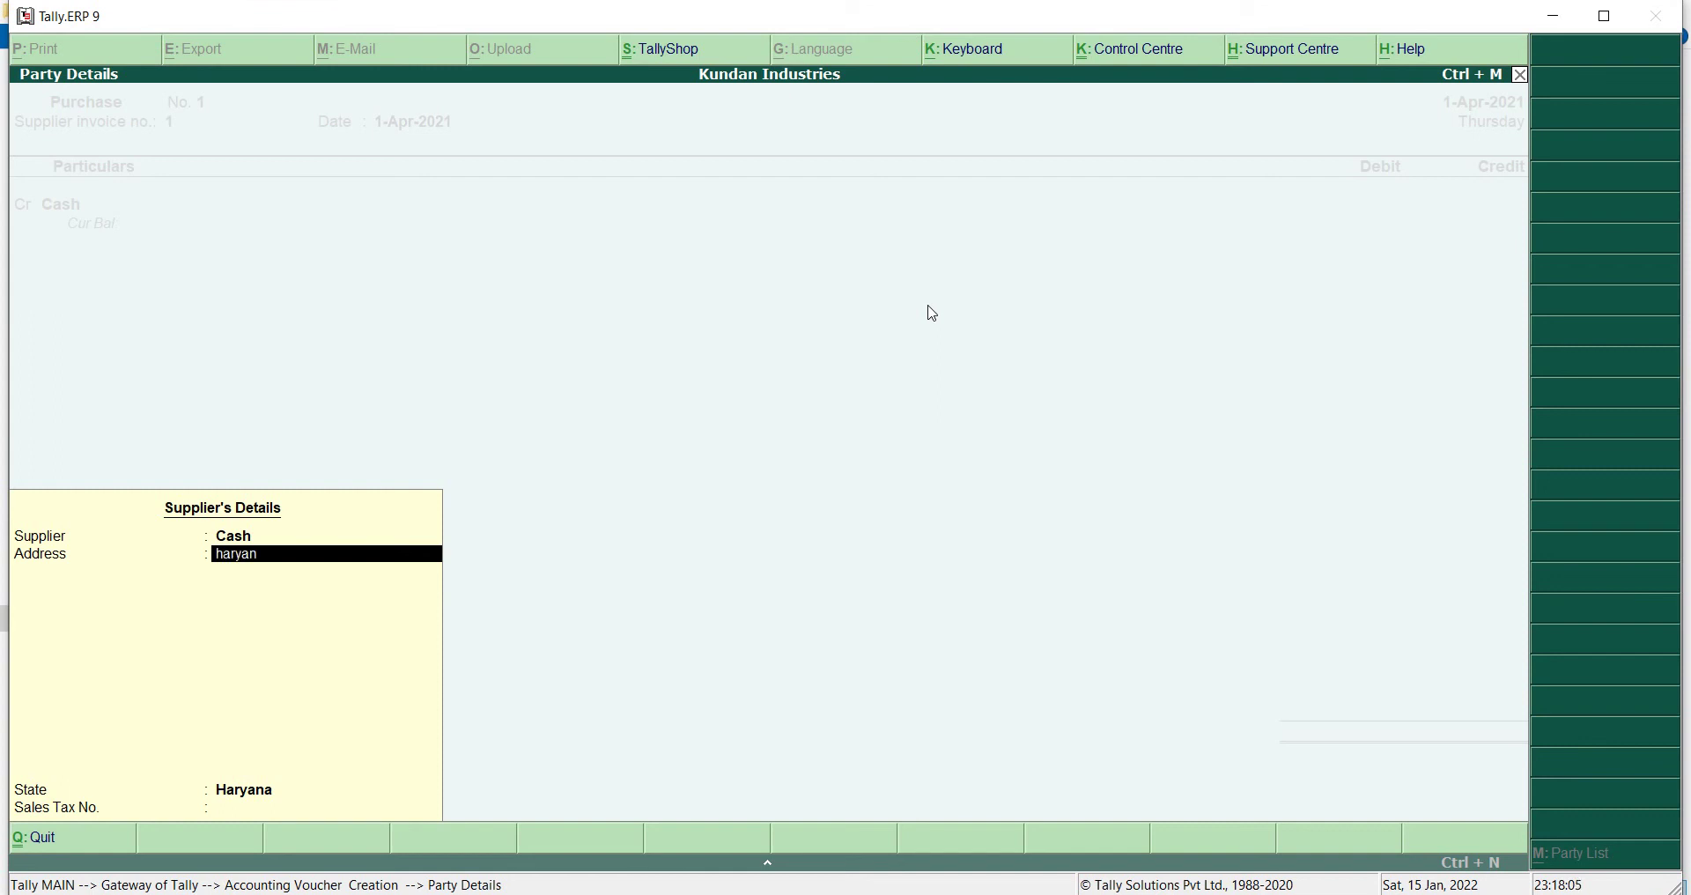
pyautogui.write('a')
pyautogui.press('Return')
pyautogui.press('Return')
pyautogui.press('Return')
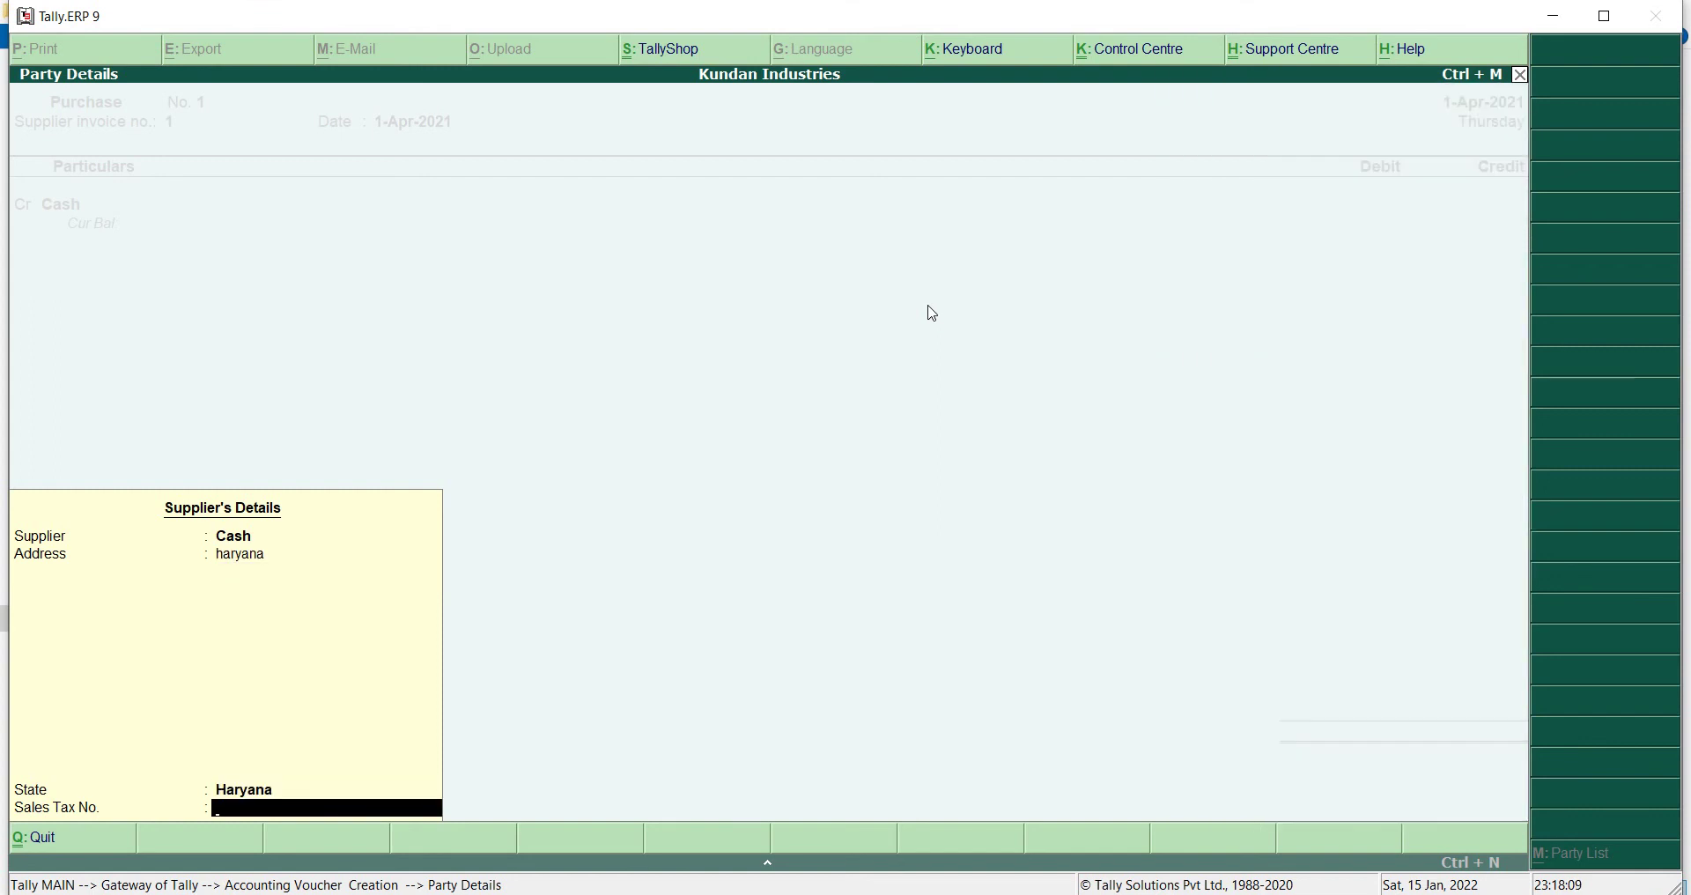
pyautogui.press('Return')
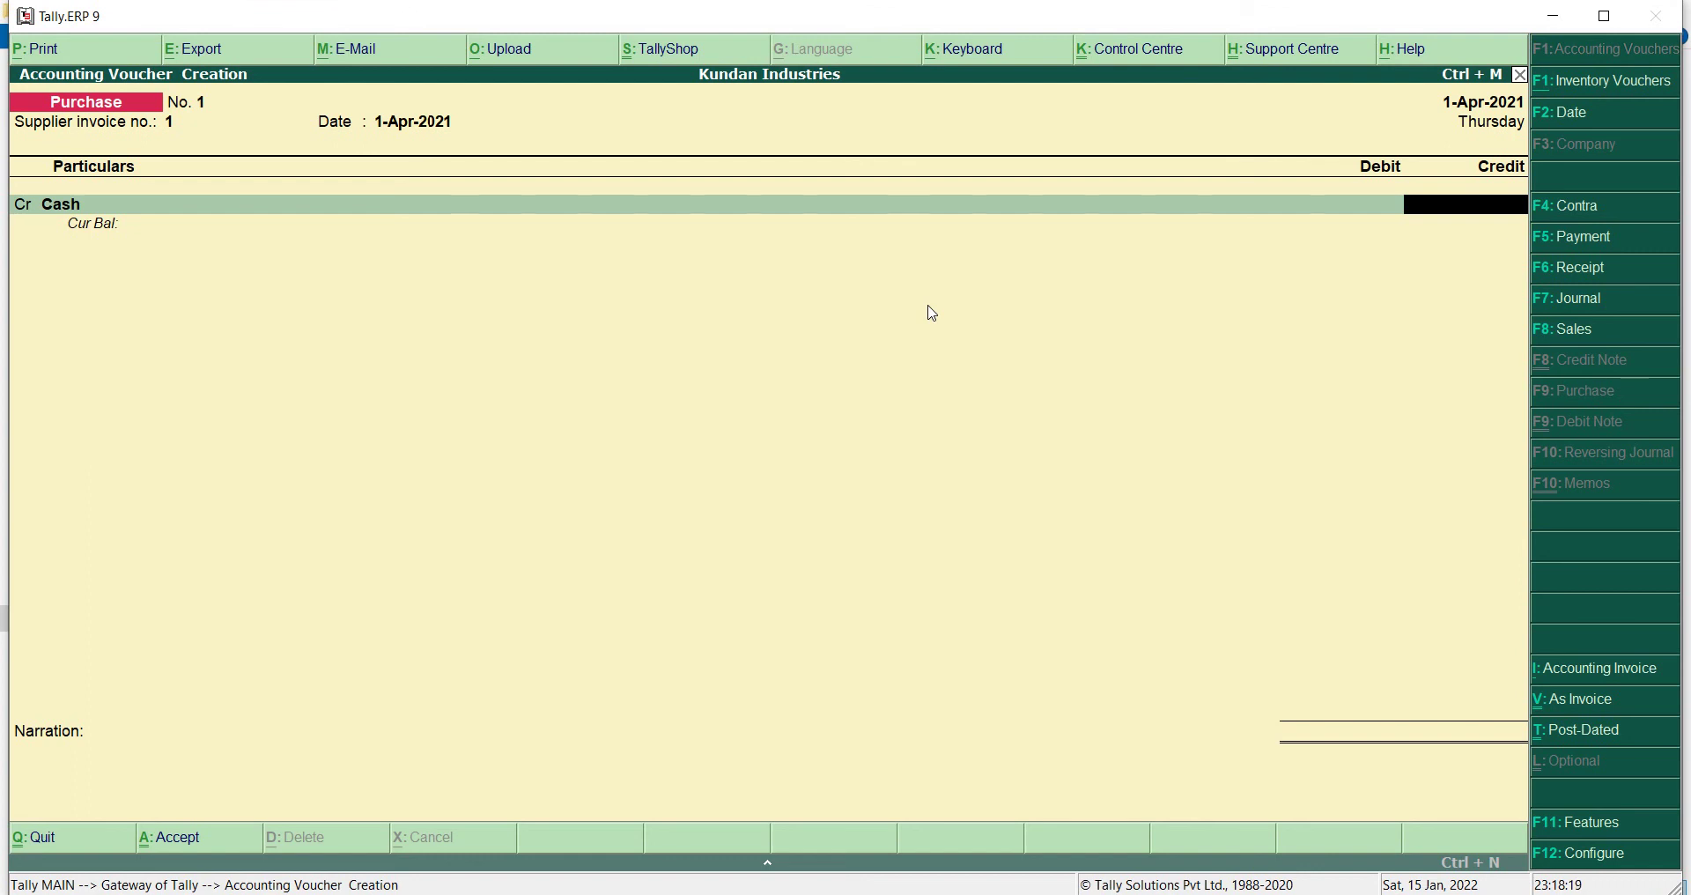
# - Enter 10000 as the credit amount for Cash and dismiss the negative cash warning
pyautogui.write('10000')
pyautogui.press('Return')
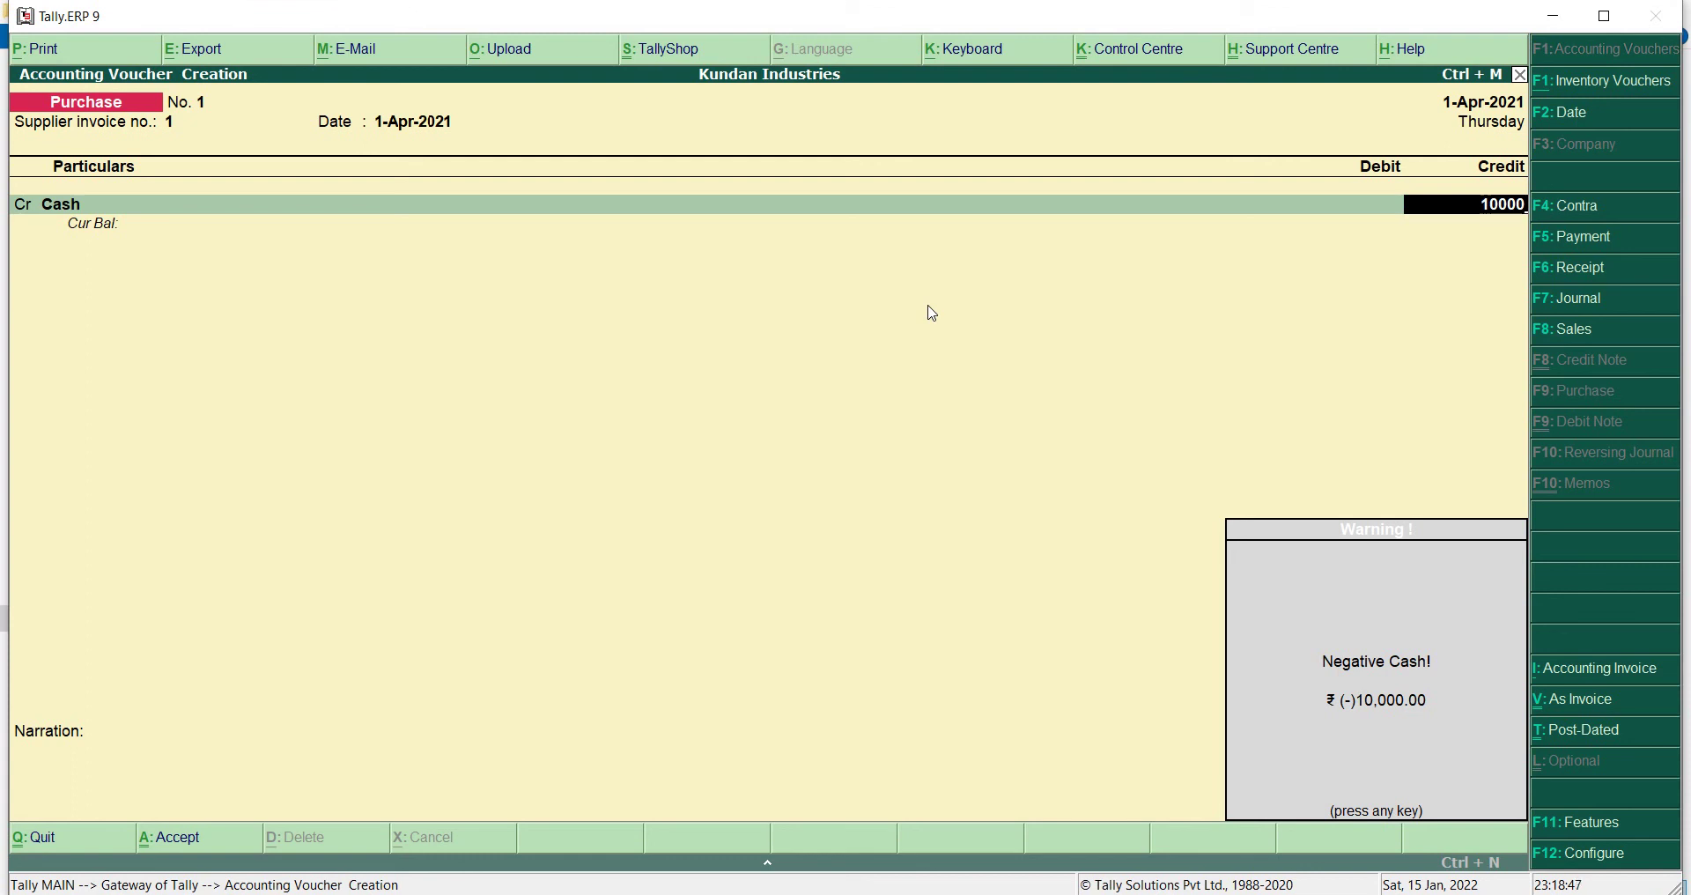
pyautogui.press('Return')
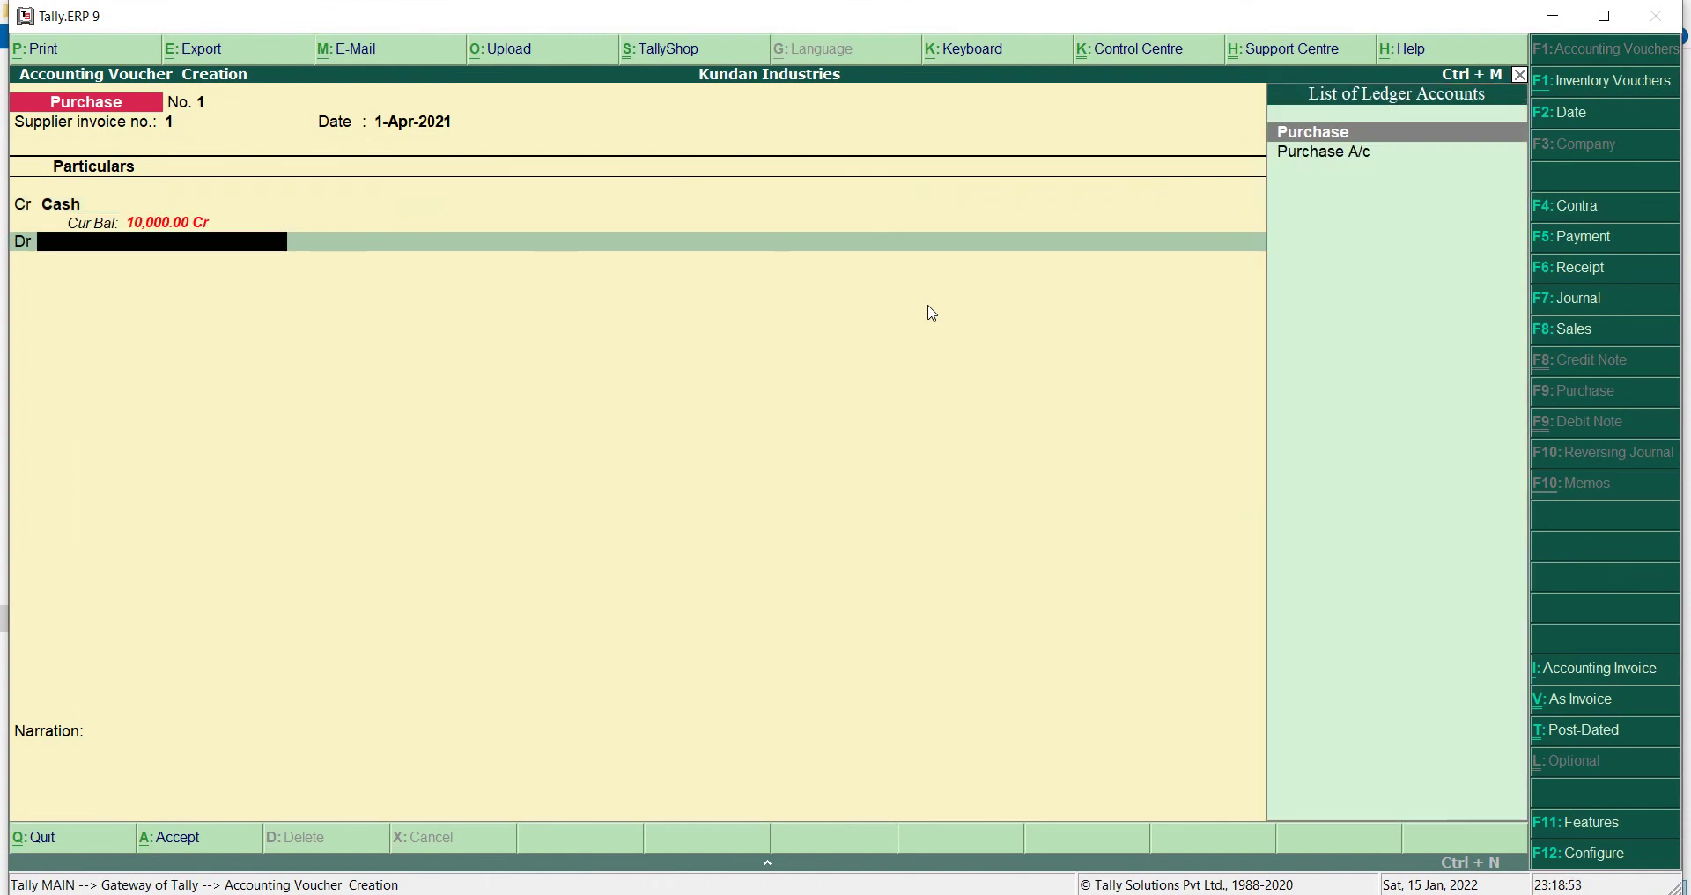
# - Debit Purchase A/c with 10,000.00, leaving its inventory allocations empty
pyautogui.press('Down')
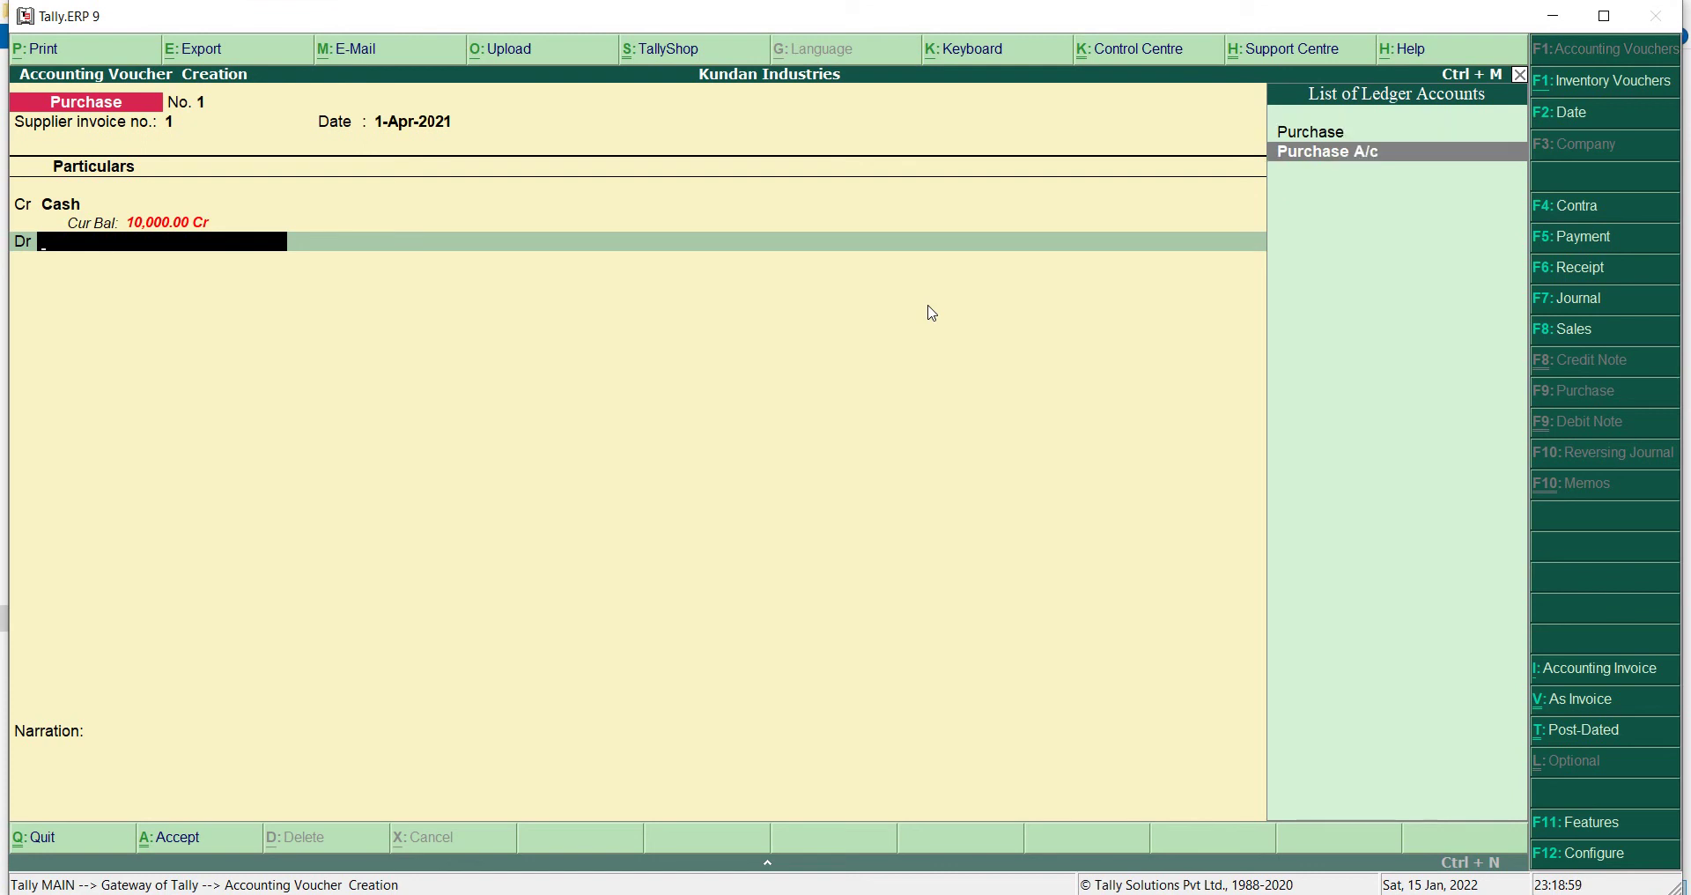
pyautogui.press('Return')
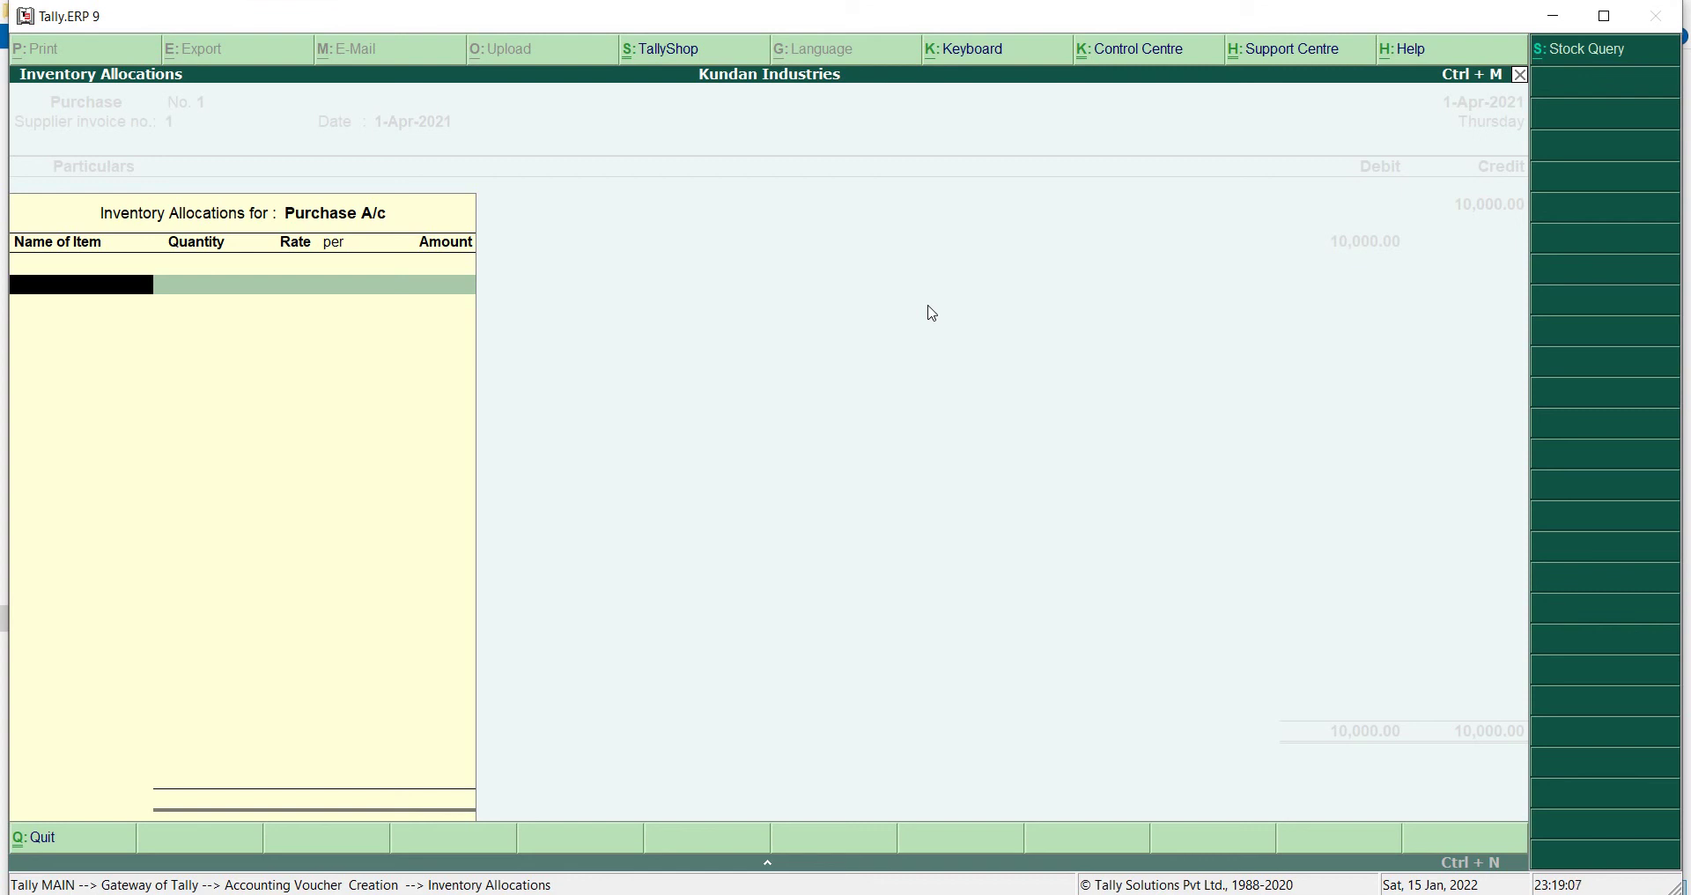
pyautogui.write('F')
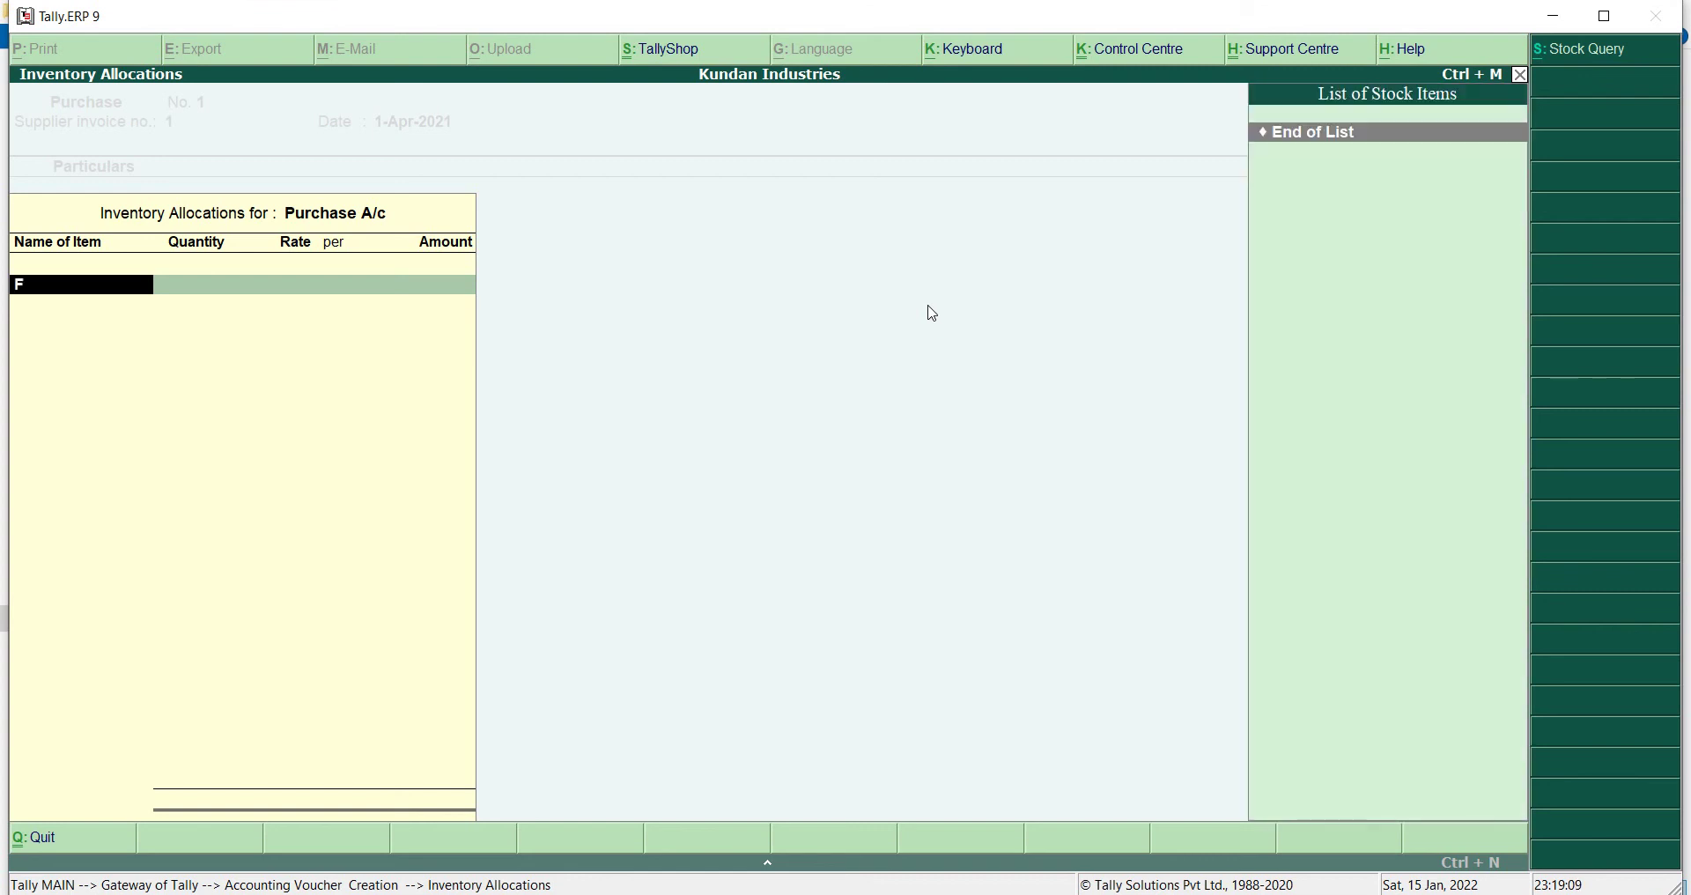
pyautogui.press('BackSpace')
pyautogui.press('Escape')
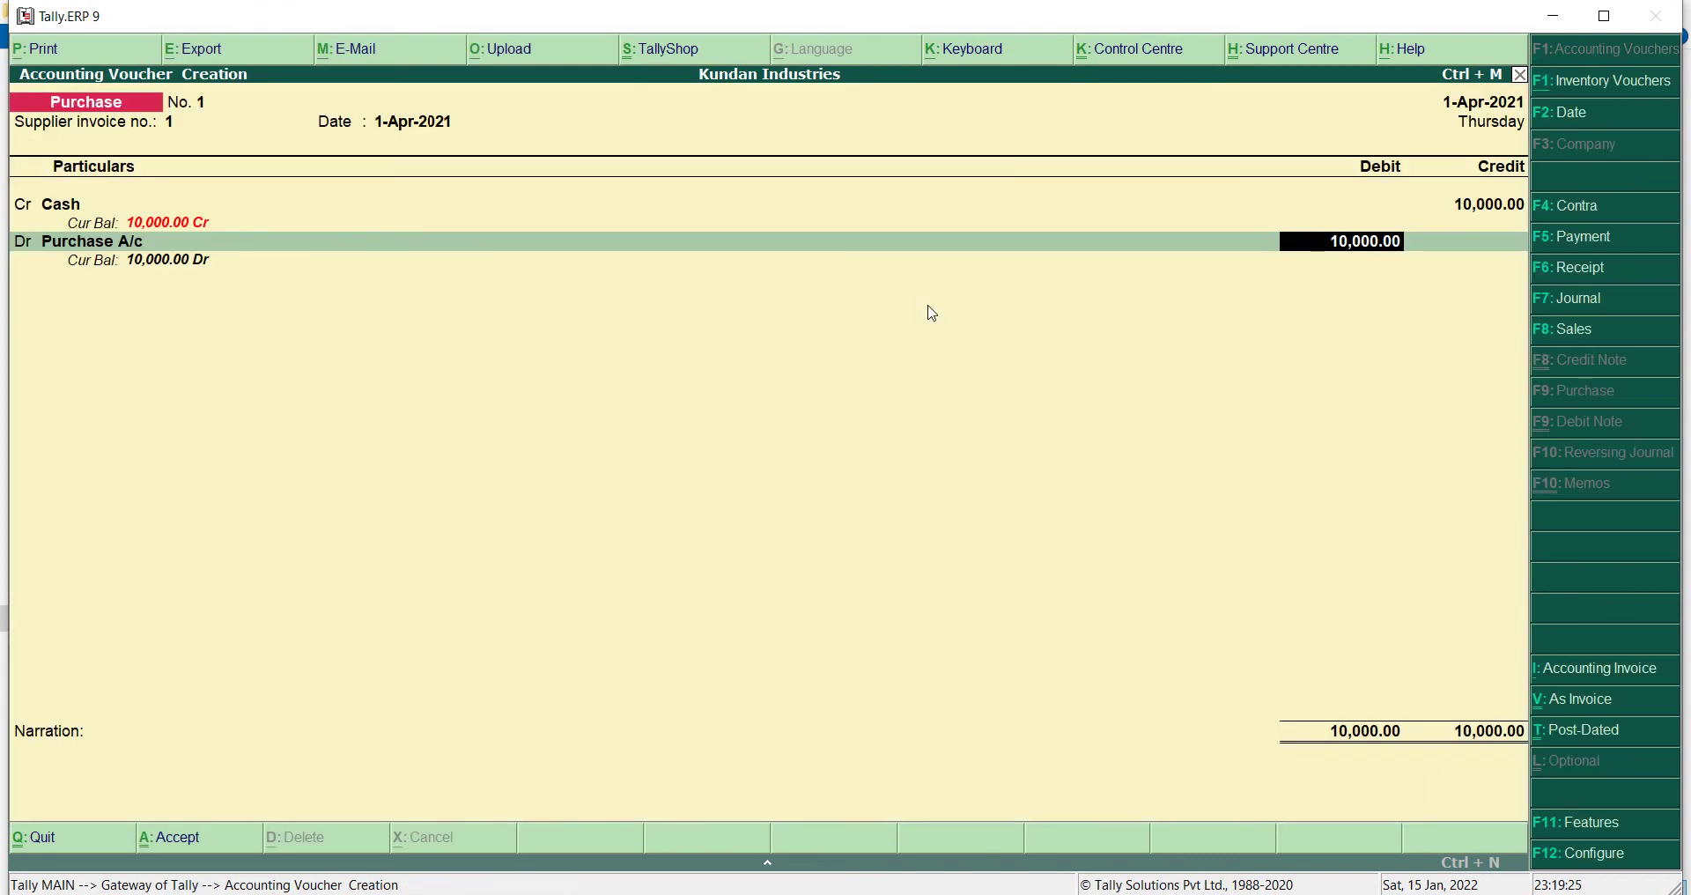
pyautogui.press('Return')
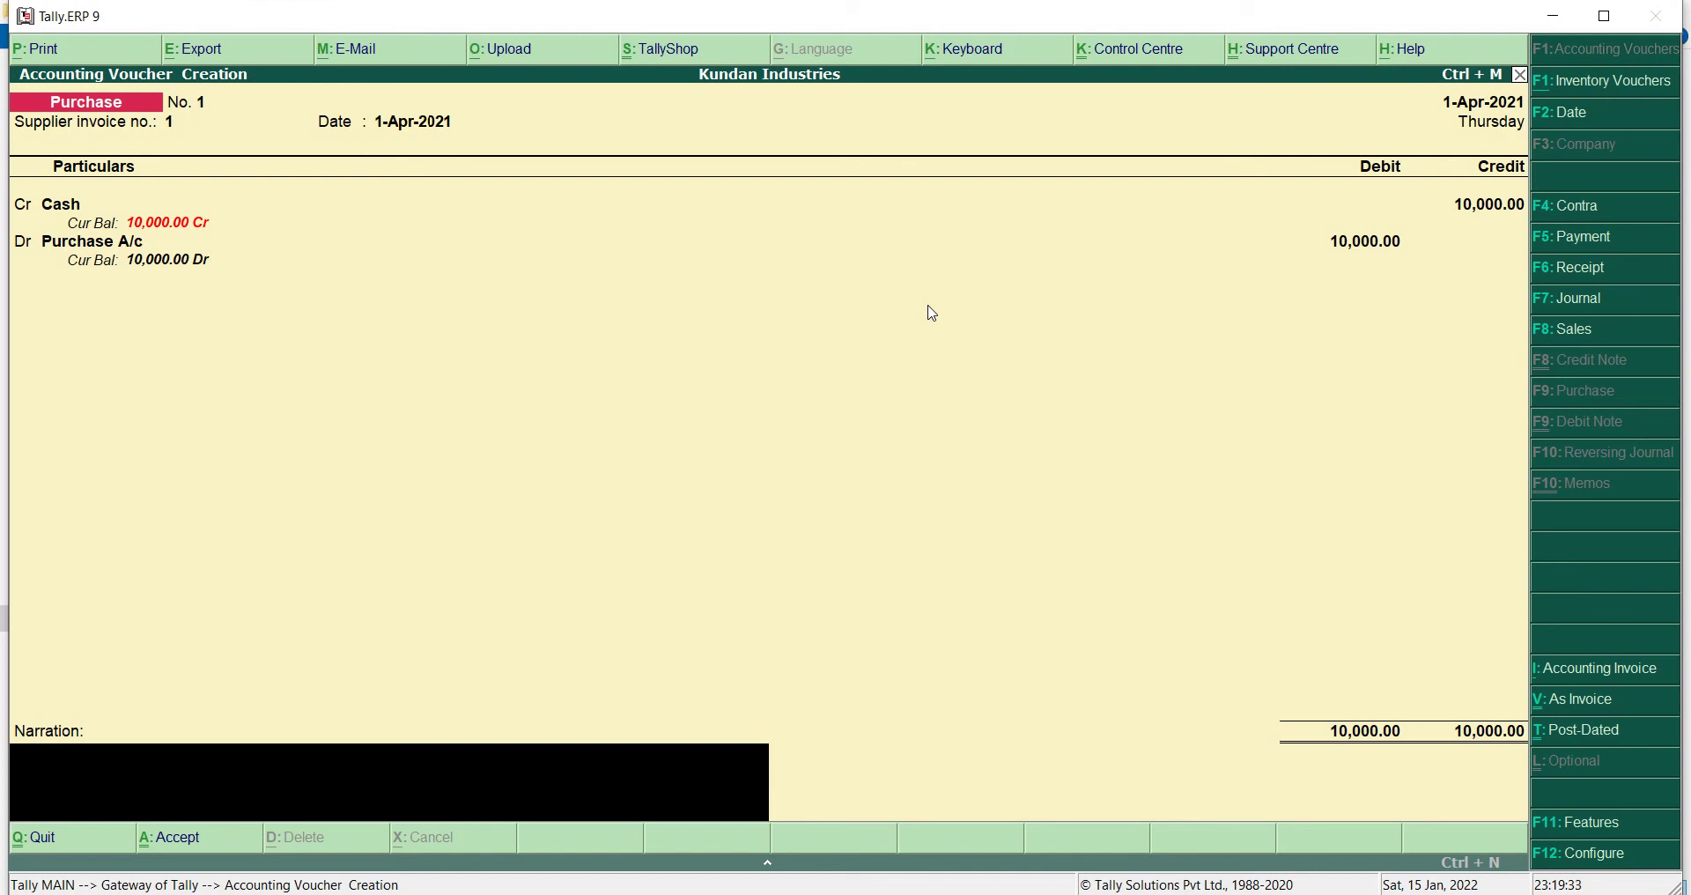
# - Enter the narration "being purchased machine use a/m 10000", save the purchase voucher and return to the Gateway of Tally
pyautogui.write('machine')
pyautogui.press('BackSpace')
pyautogui.press('BackSpace')
pyautogui.press('BackSpace')
pyautogui.press('BackSpace')
pyautogui.press('BackSpace')
pyautogui.press('BackSpace')
pyautogui.press('BackSpace')
pyautogui.write('being puchased')
pyautogui.press('BackSpace')
pyautogui.press('BackSpace')
pyautogui.press('BackSpace')
pyautogui.press('BackSpace')
pyautogui.press('BackSpace')
pyautogui.press('BackSpace')
pyautogui.press('BackSpace')
pyautogui.write('rchased mac')
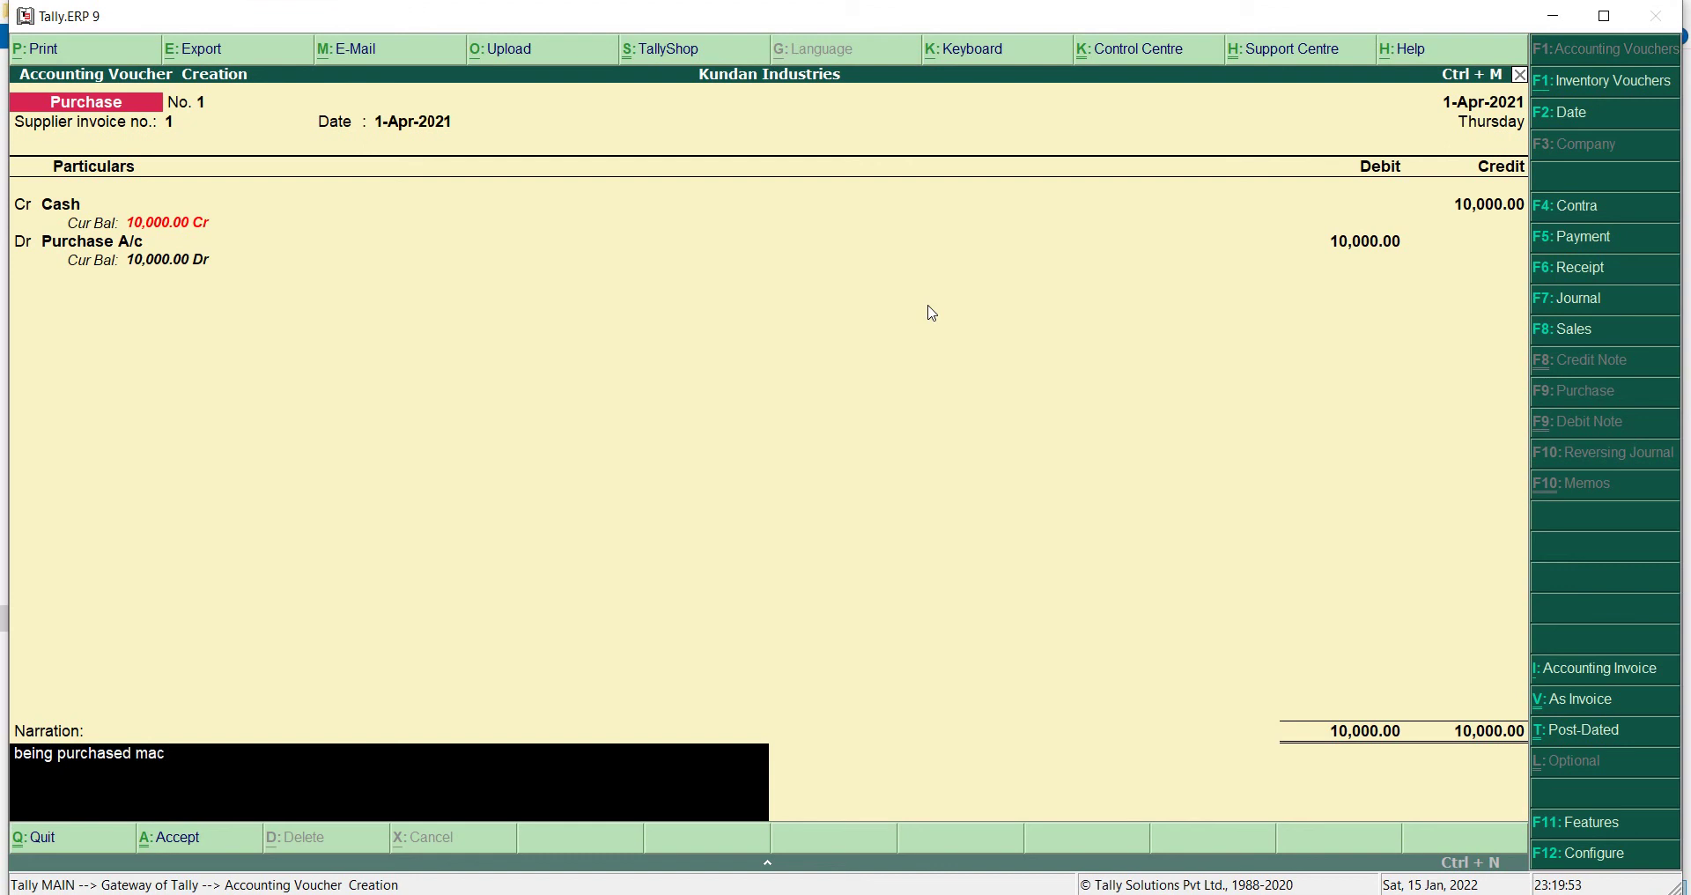
pyautogui.write('hined')
pyautogui.press('BackSpace')
pyautogui.write('use a/m 10000')
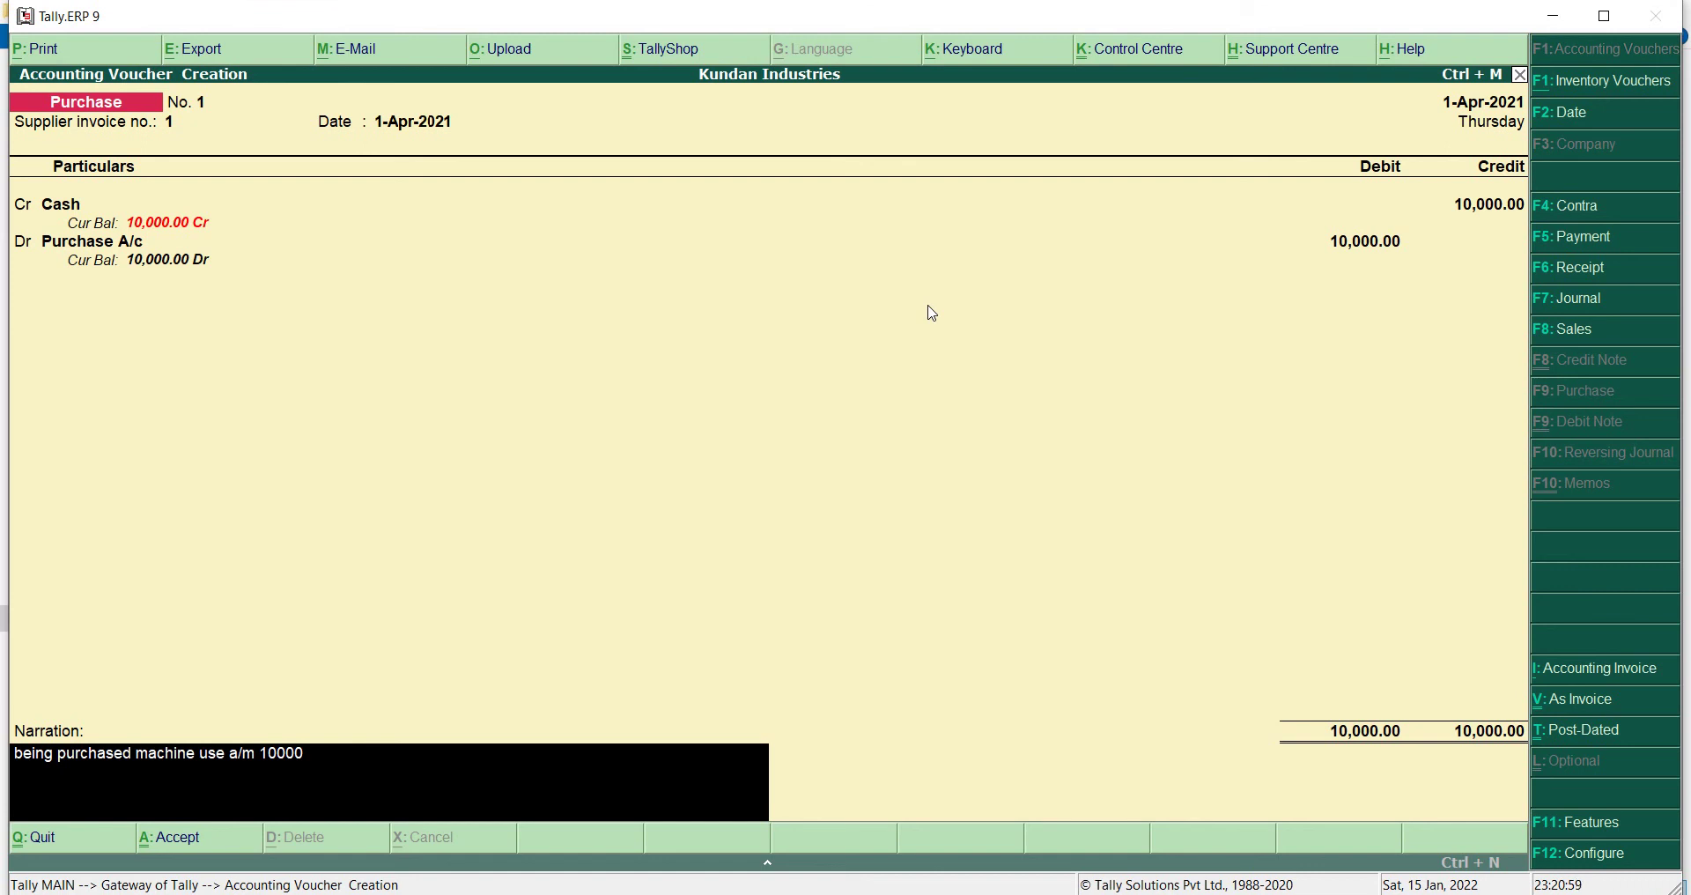
pyautogui.press('Return')
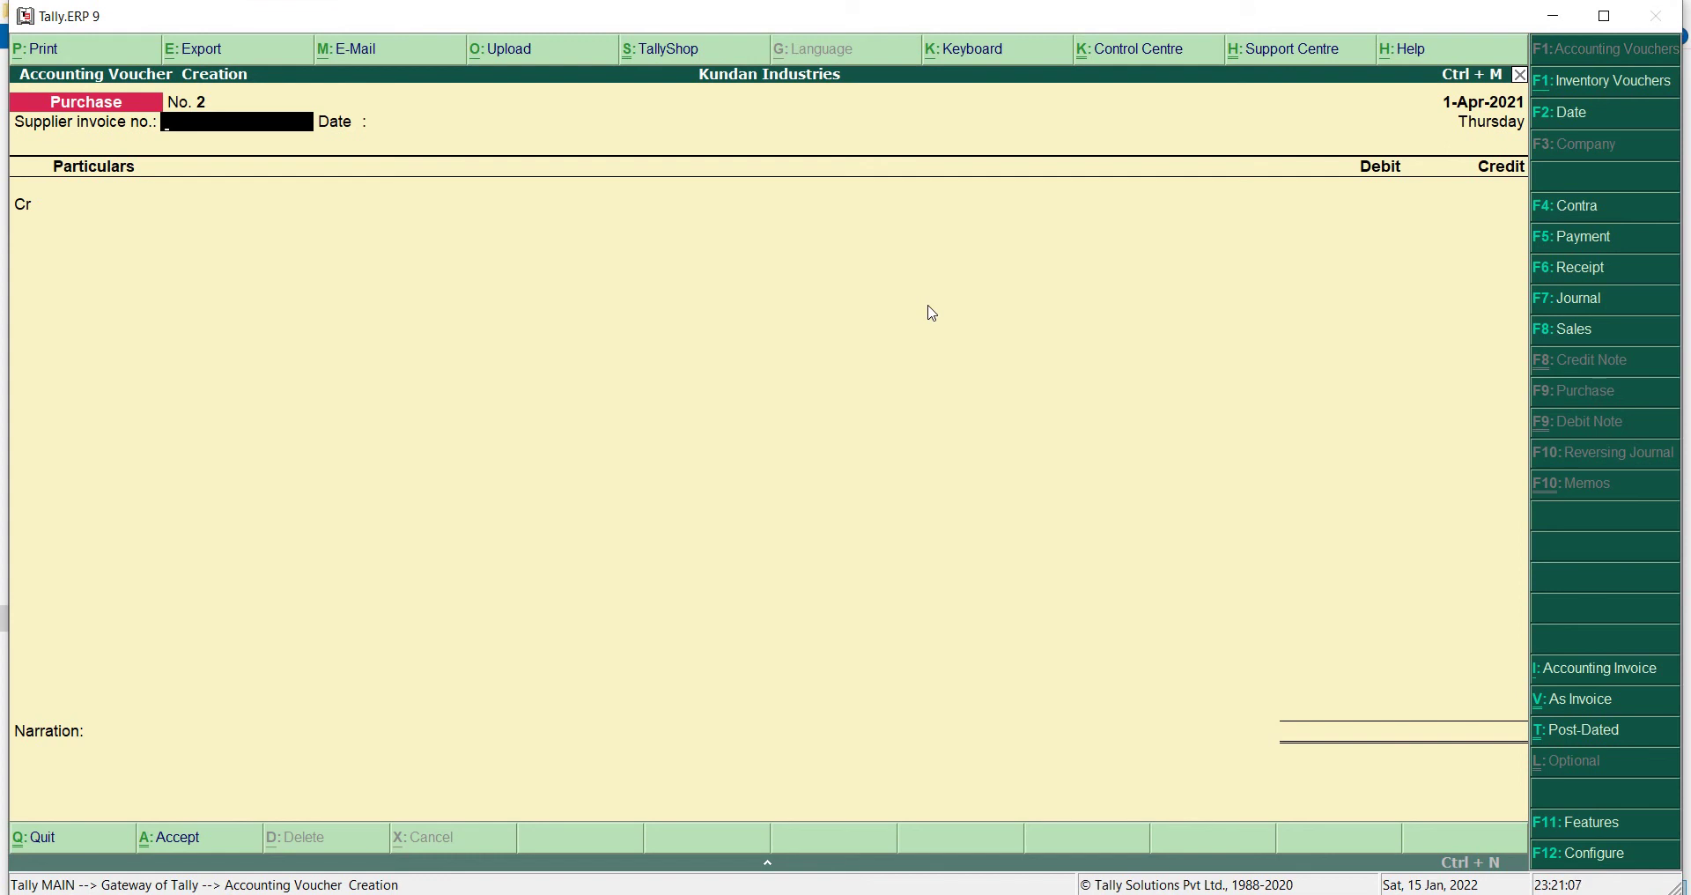
pyautogui.press('Escape')
pyautogui.press('Return')
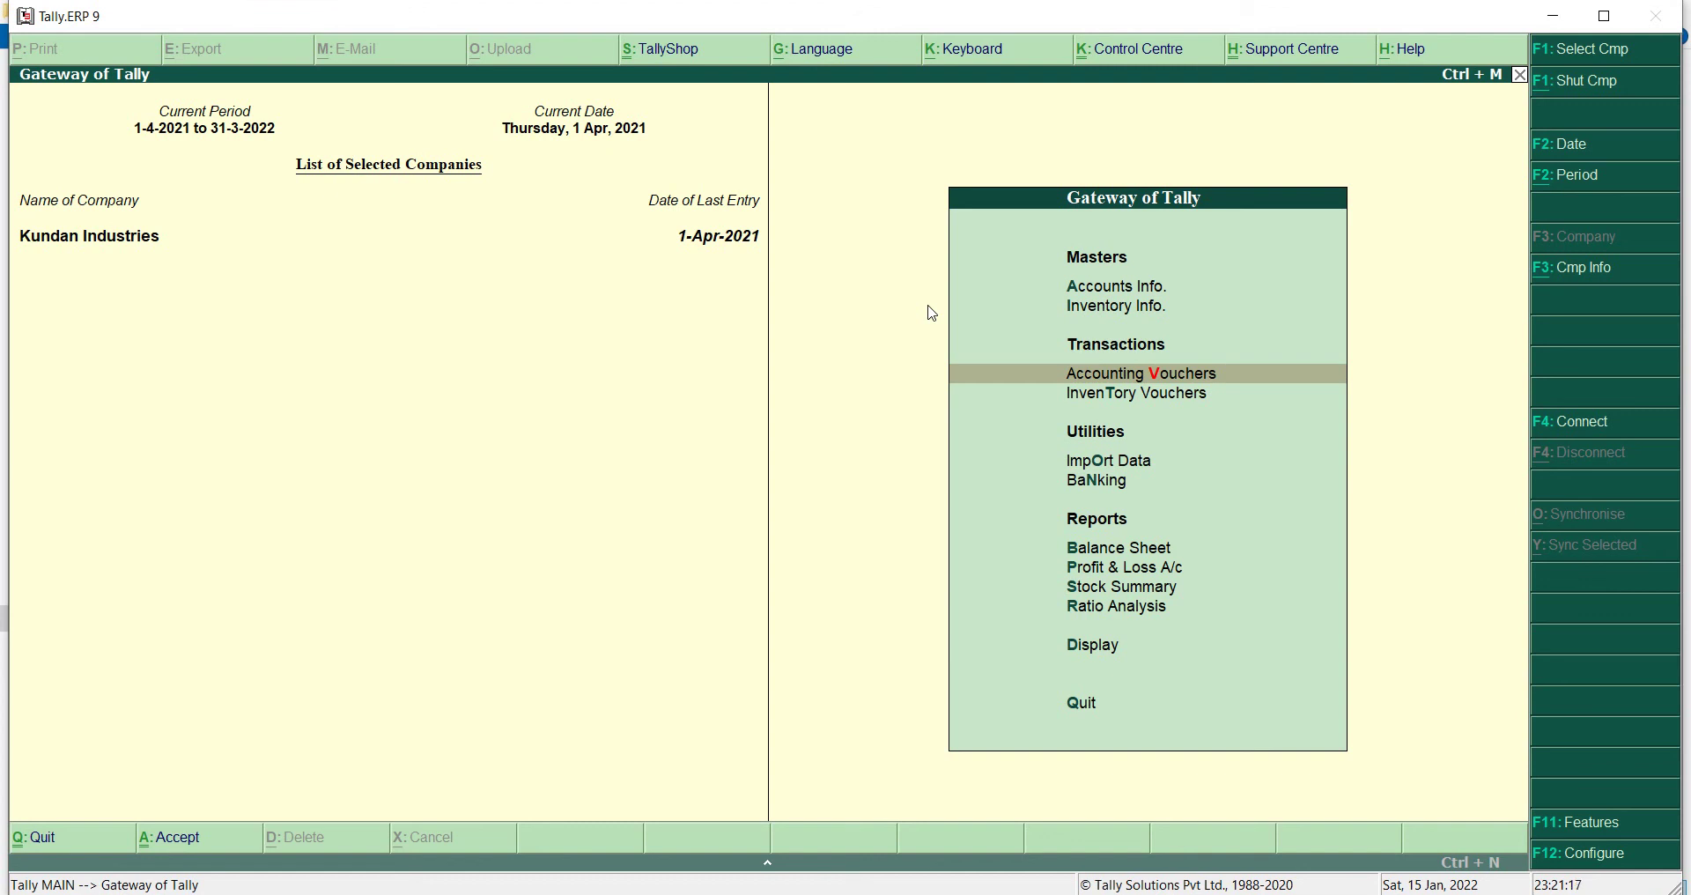
# - Display the Day Book, view the recorded Cash purchase voucher and return to the Gateway of Tally
pyautogui.press('d')
pyautogui.press('d')
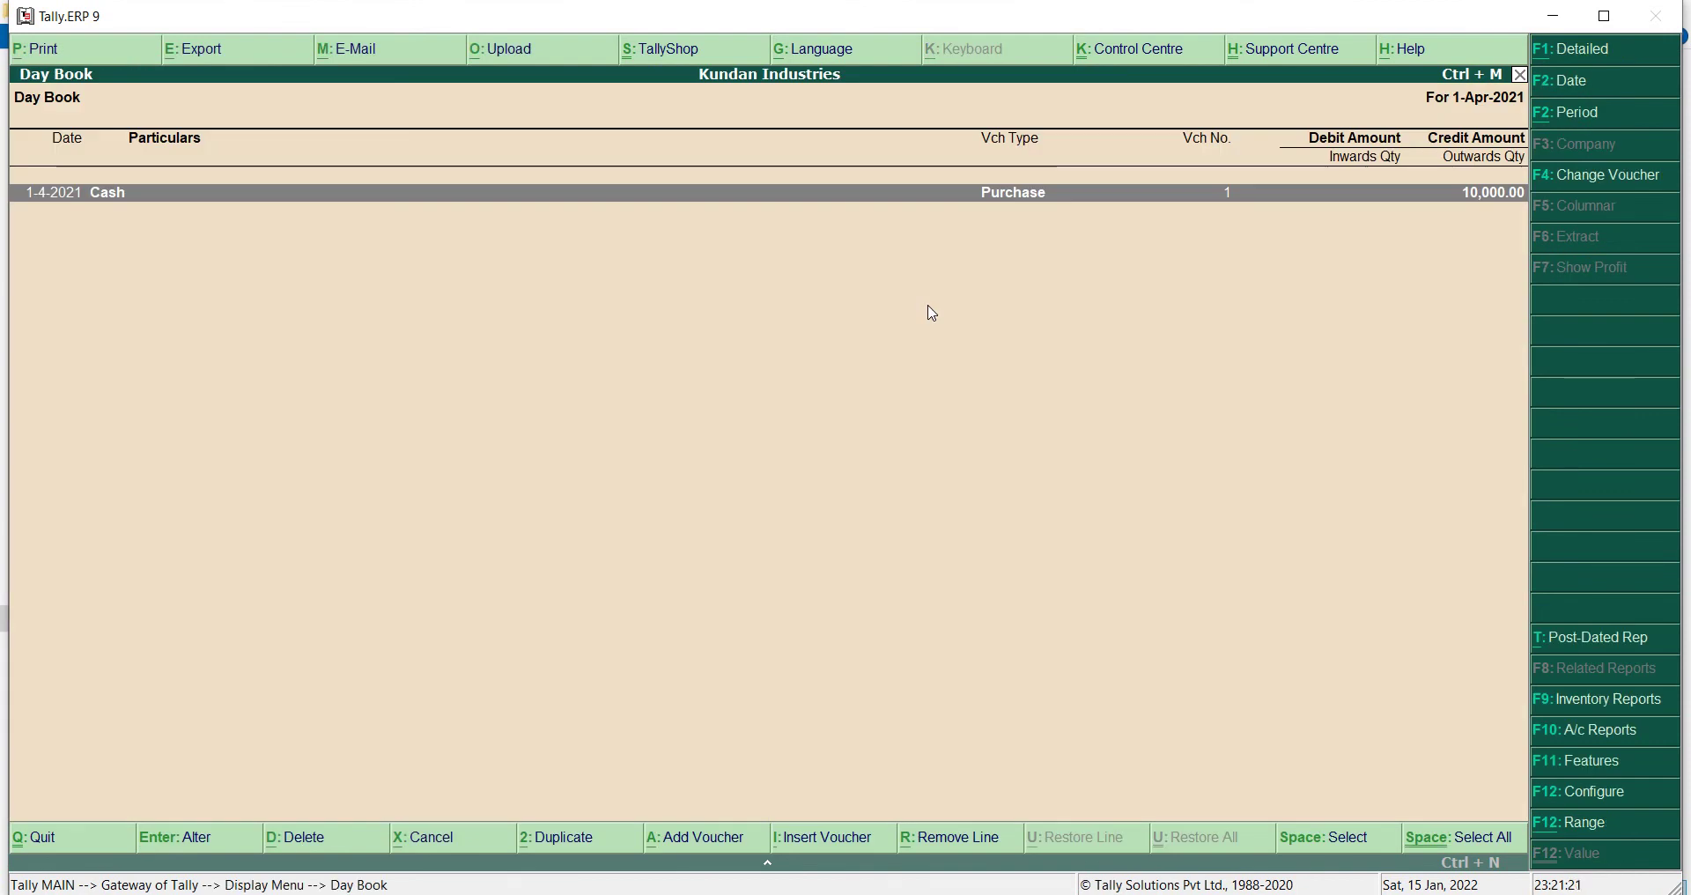
pyautogui.press('Return')
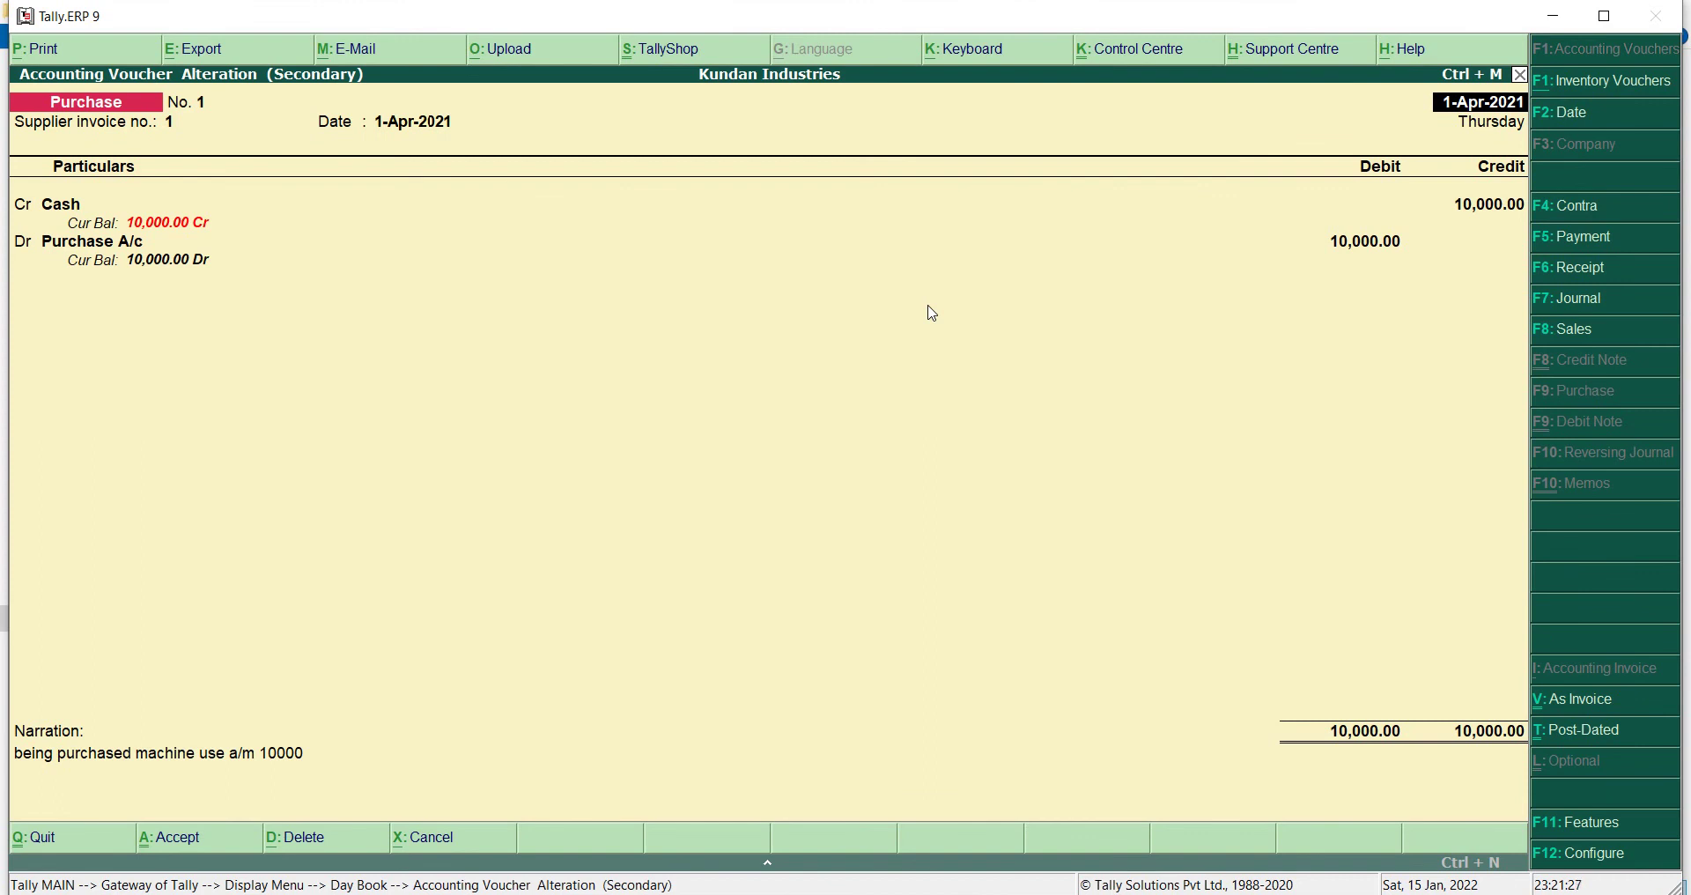
pyautogui.press('Escape')
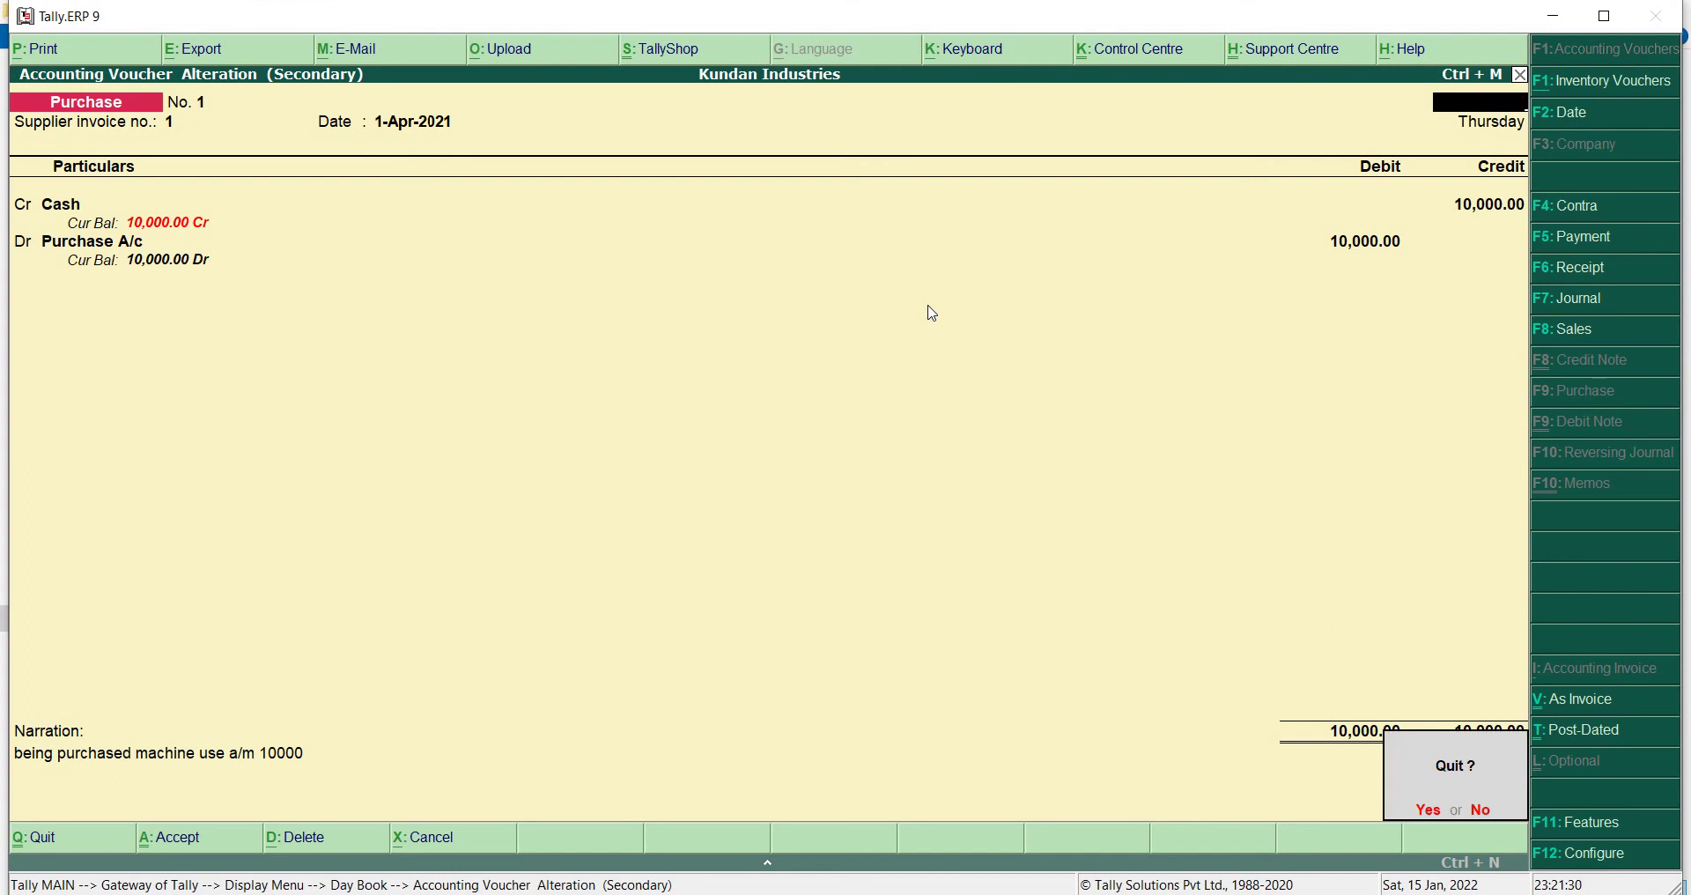
pyautogui.press('Return')
pyautogui.press('Escape')
pyautogui.press('Escape')
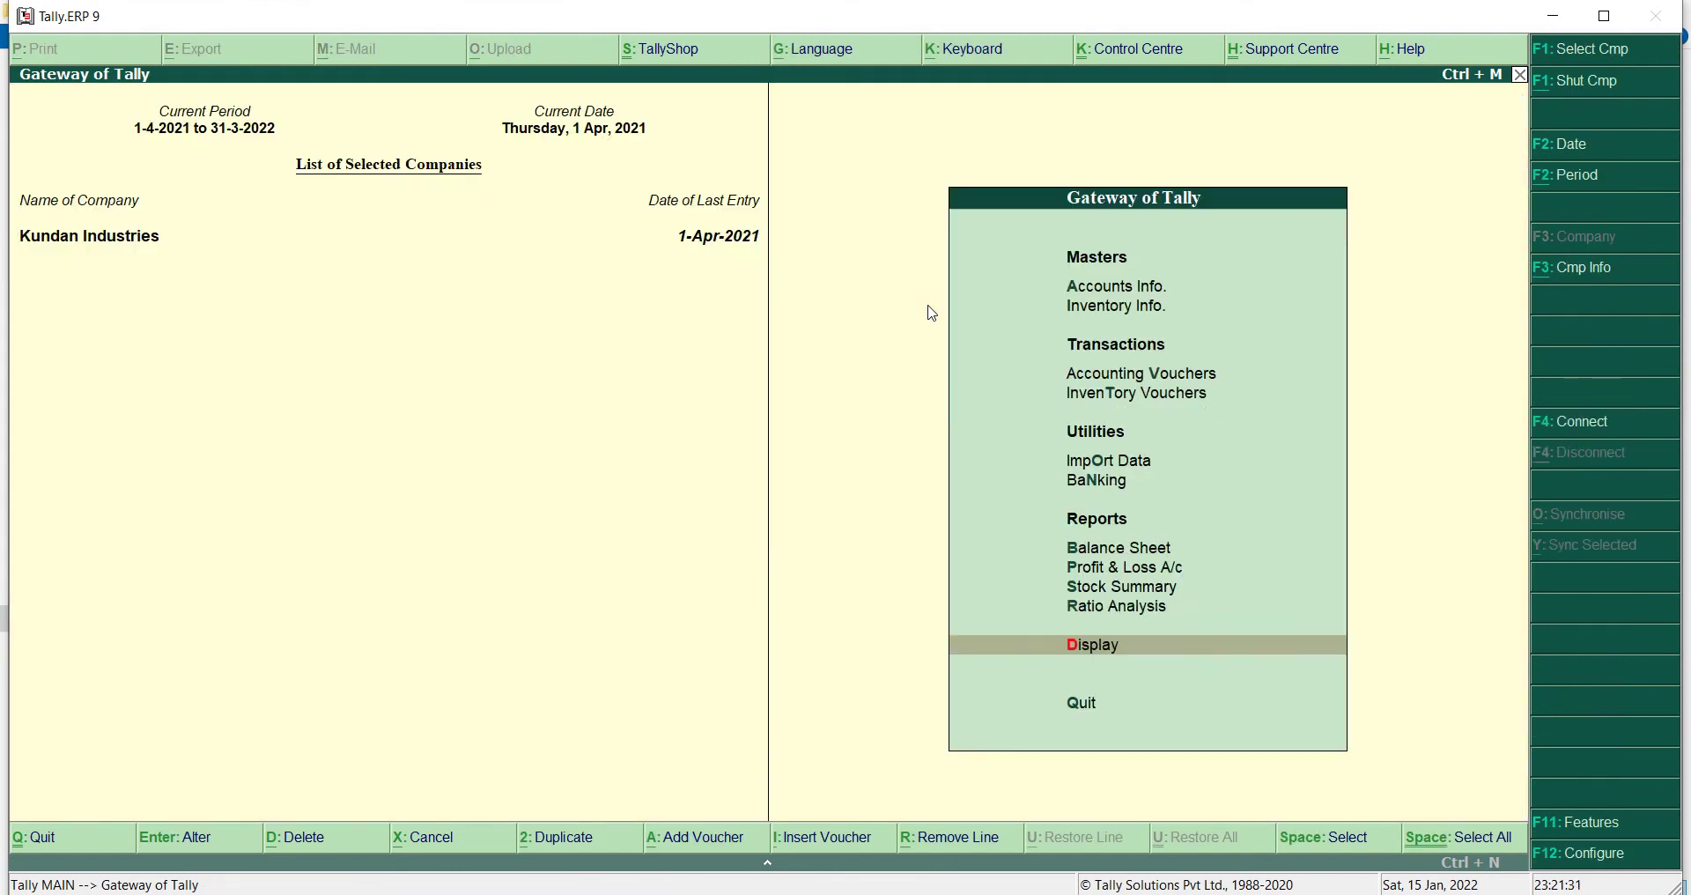
pyautogui.press('Up')
pyautogui.press('Up')
pyautogui.press('Up')
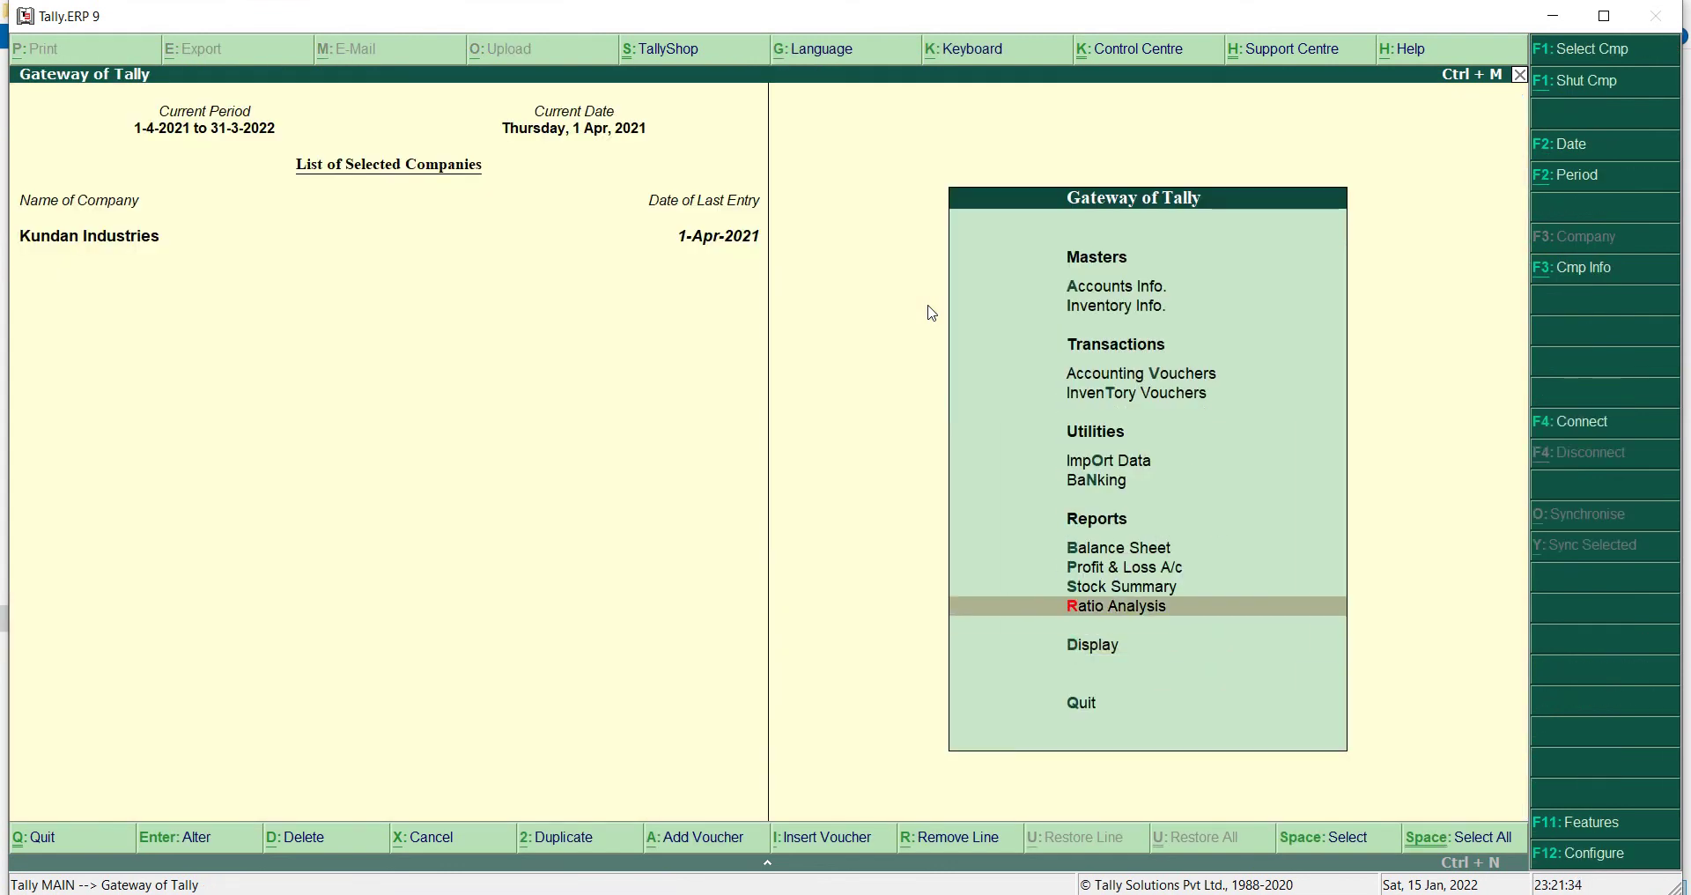
pyautogui.press('Down')
pyautogui.press('Down')
pyautogui.press('Down')
pyautogui.press('Down')
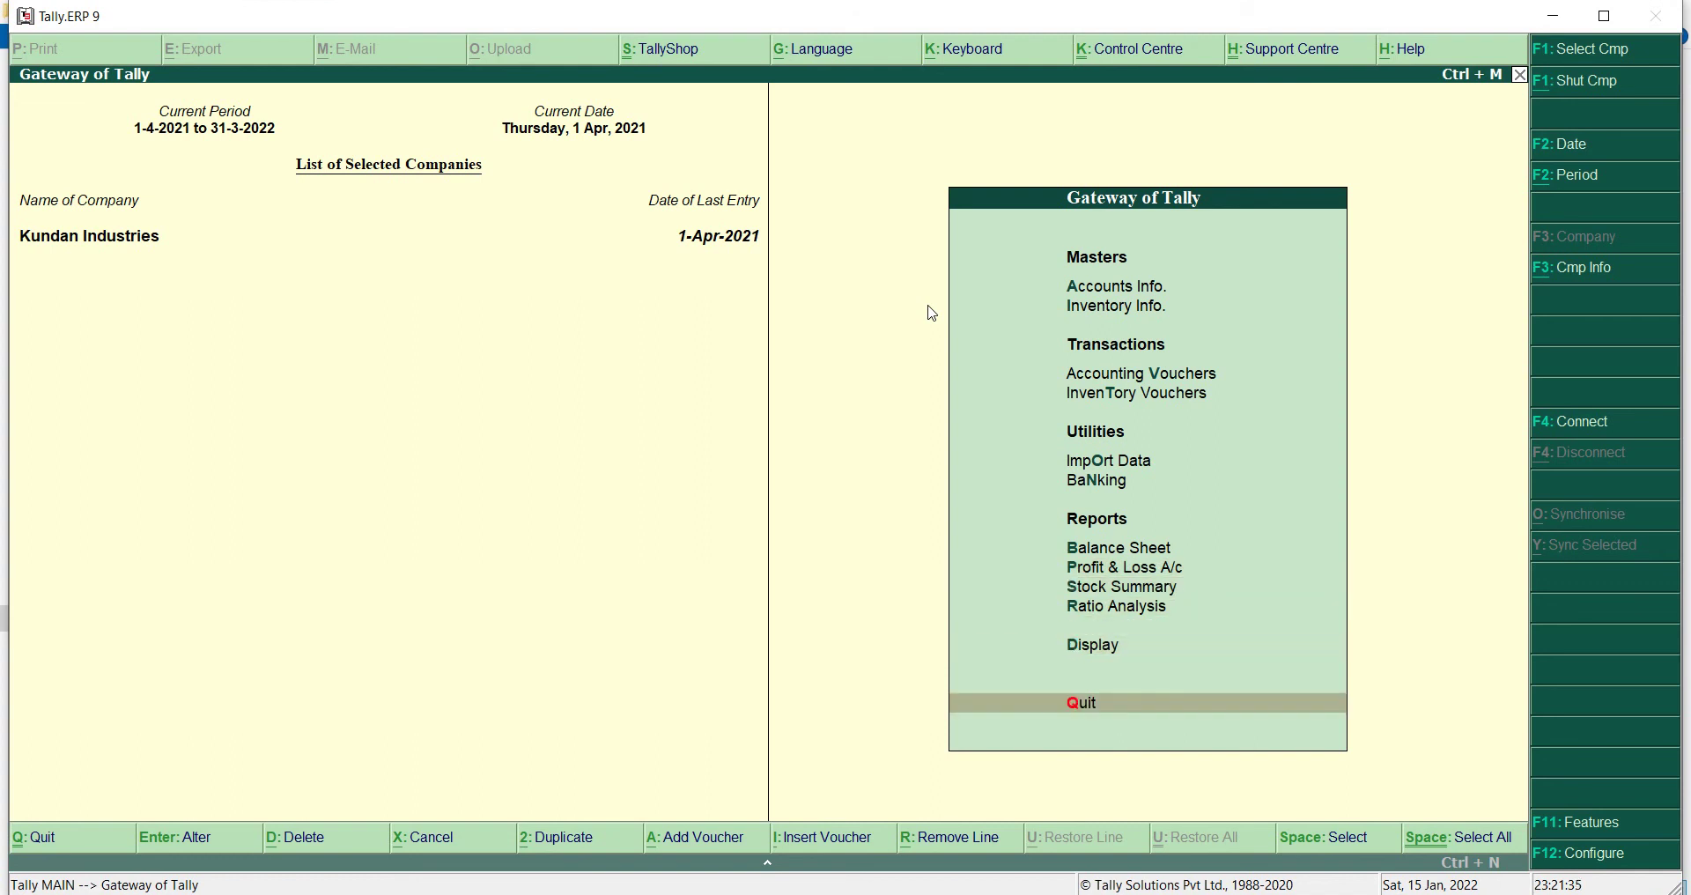
pyautogui.press('Up')
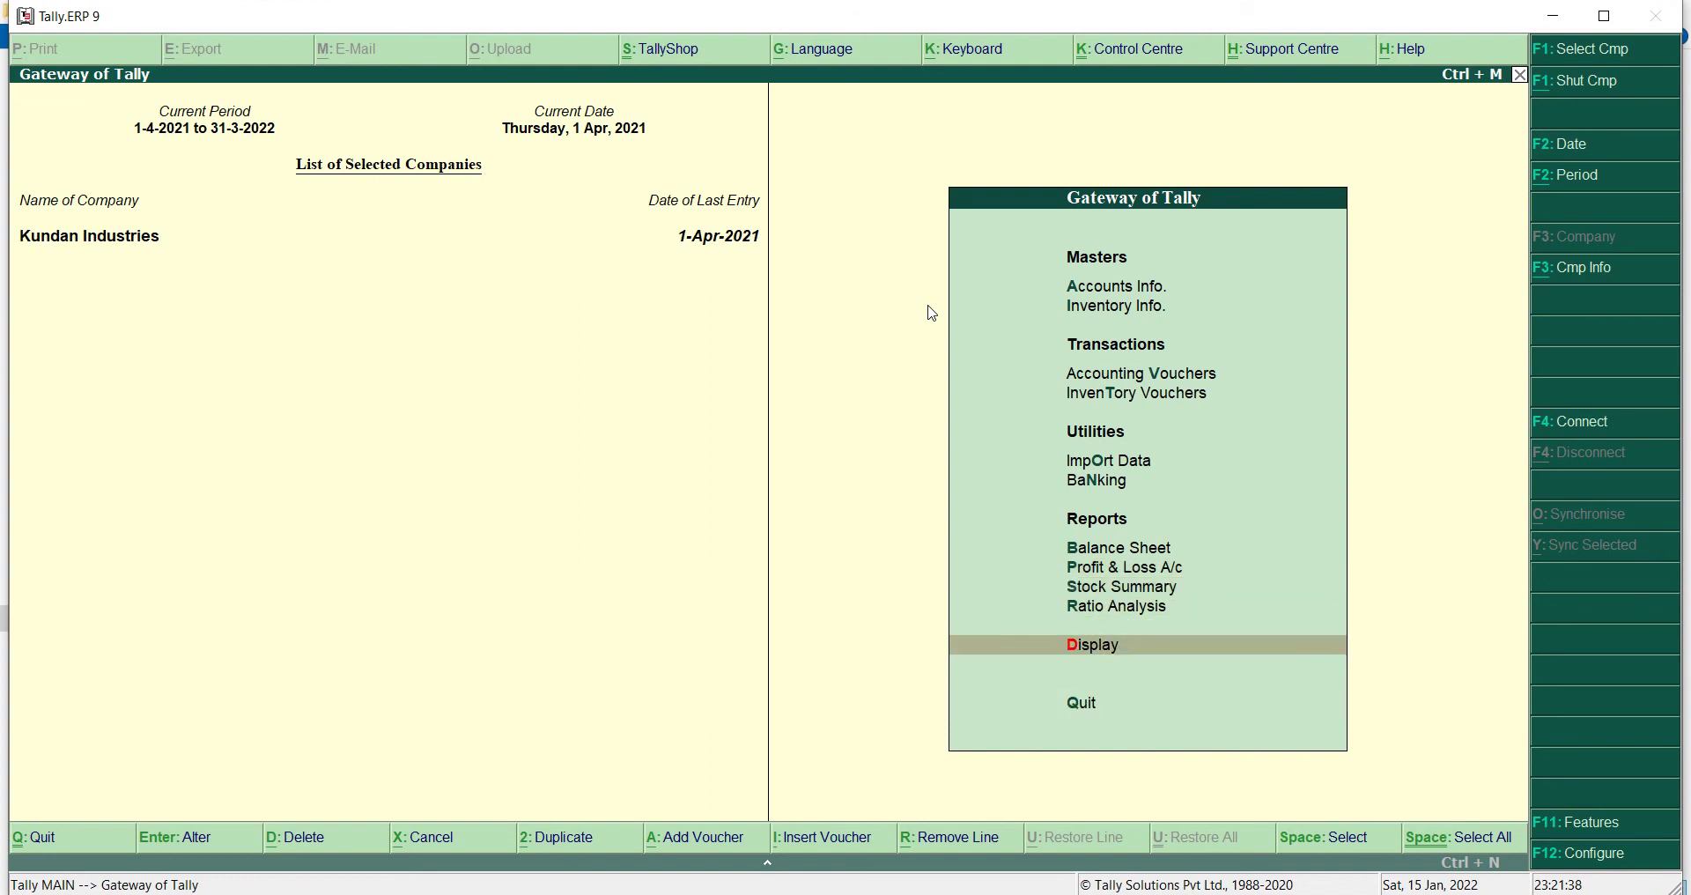
# - Reopen purchase voucher No. 1 from the Day Book for alteration and go to its Cash entry
pyautogui.press('Return')
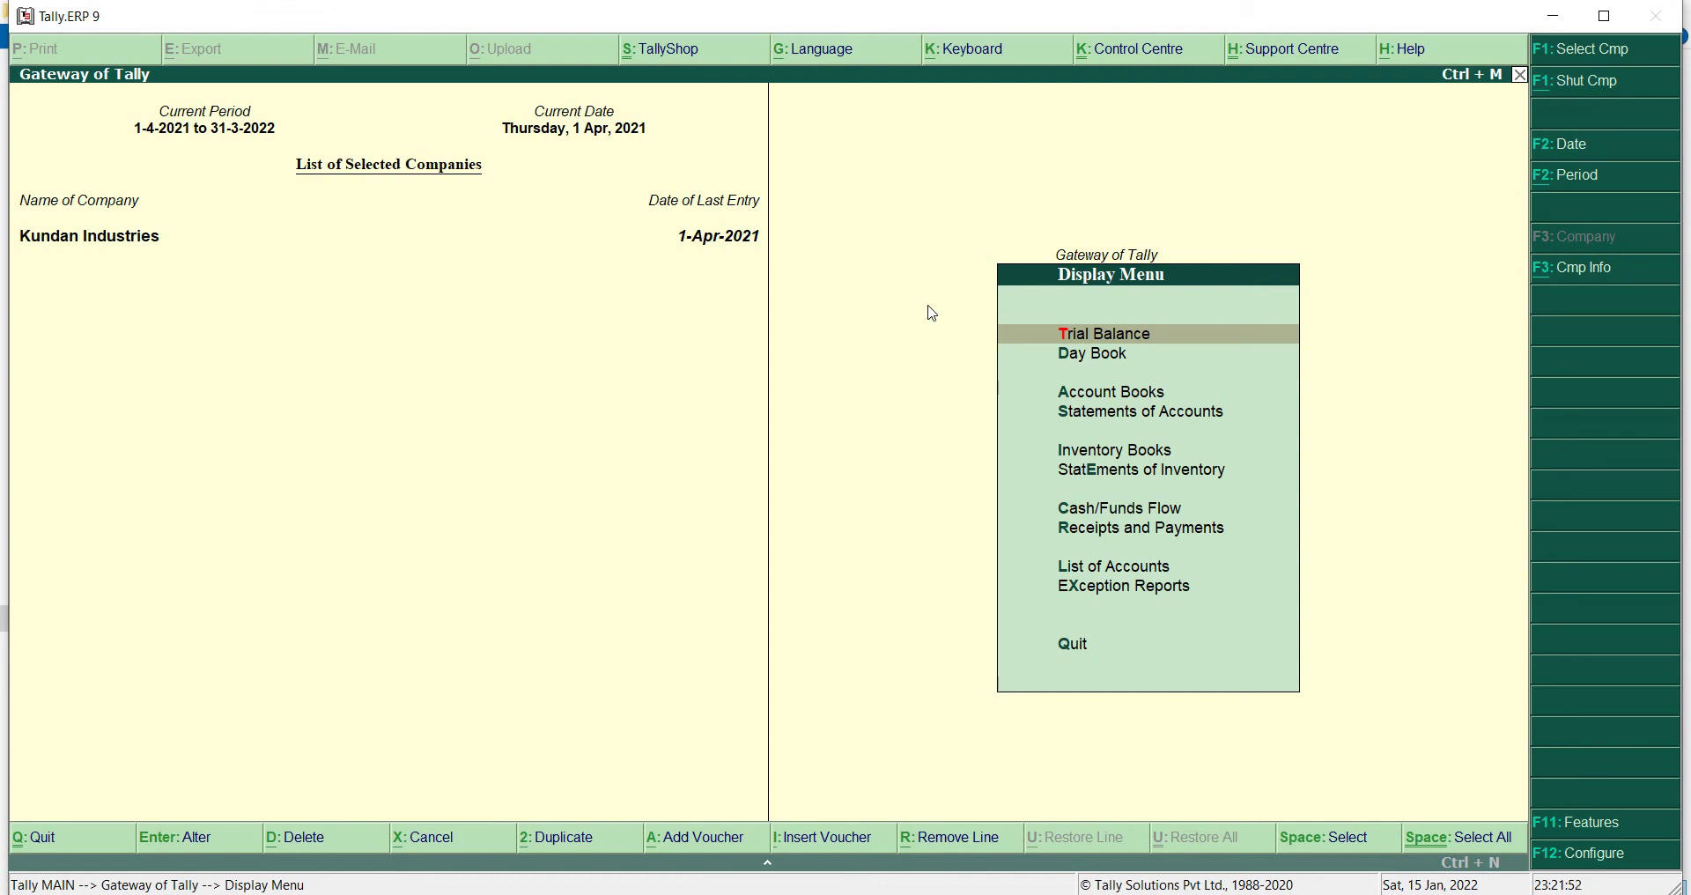
pyautogui.press('Down')
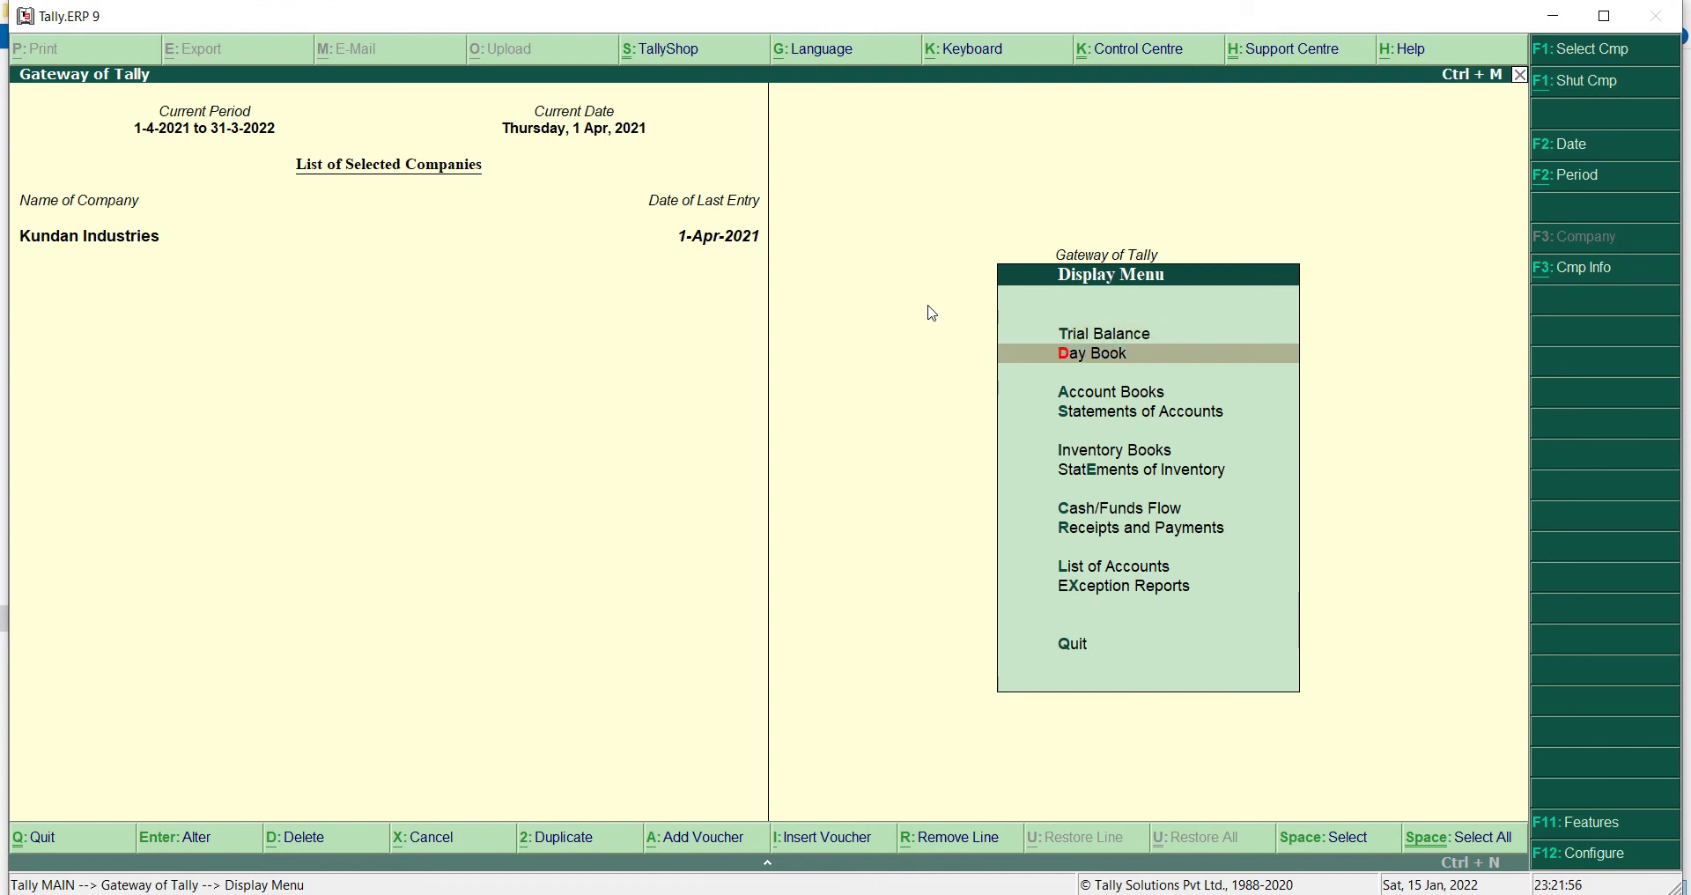
pyautogui.press('Return')
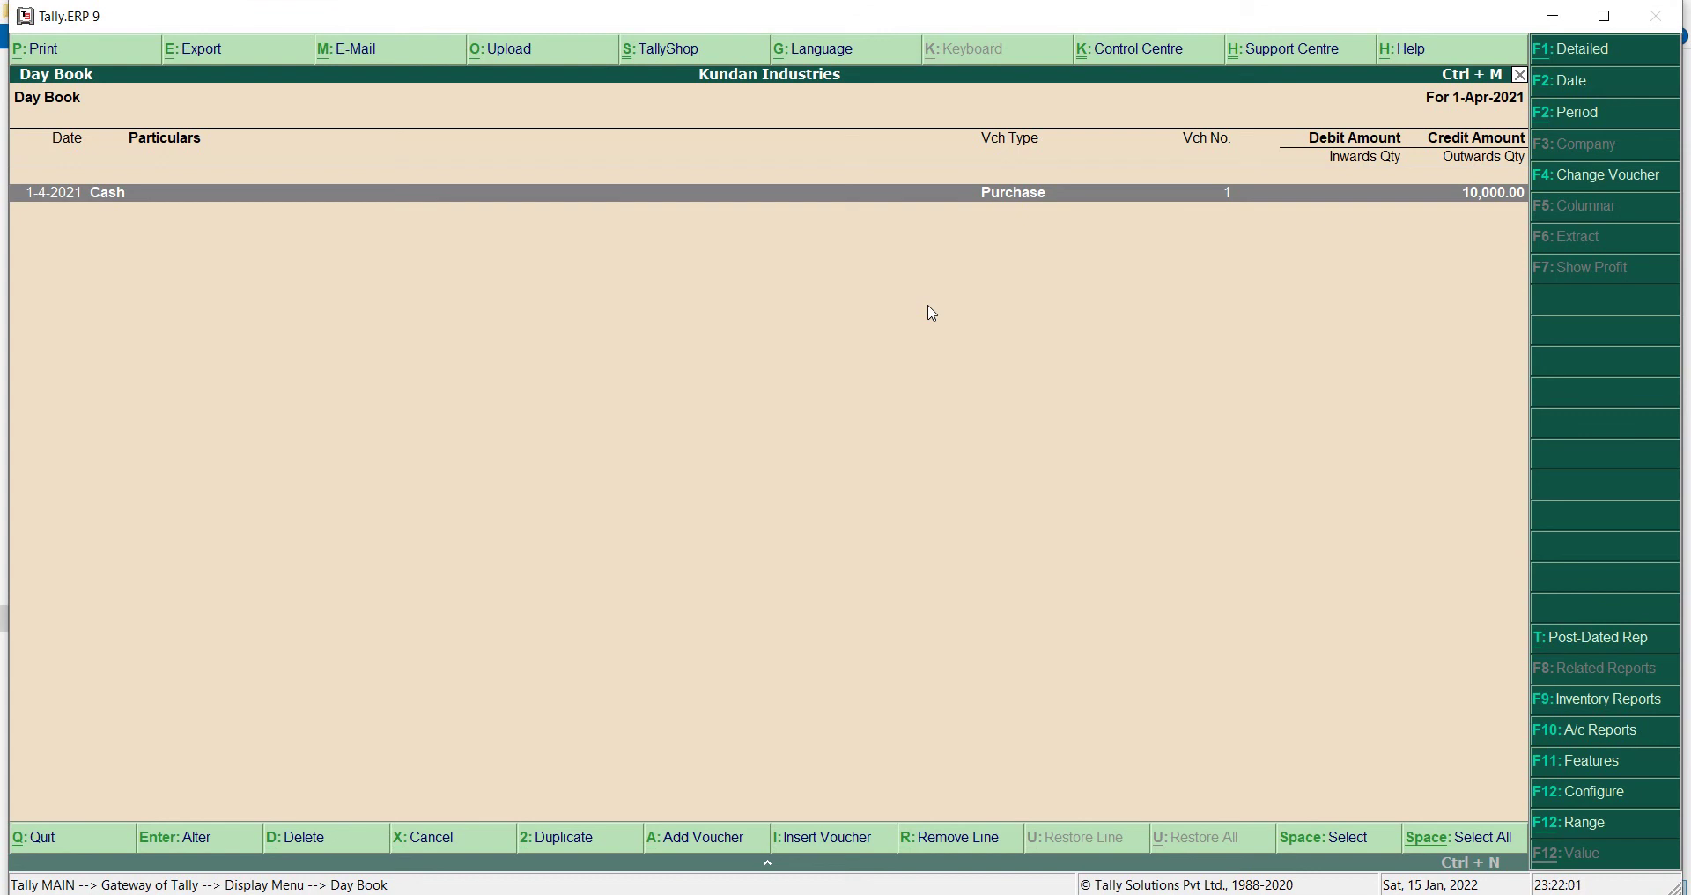
pyautogui.press('Return')
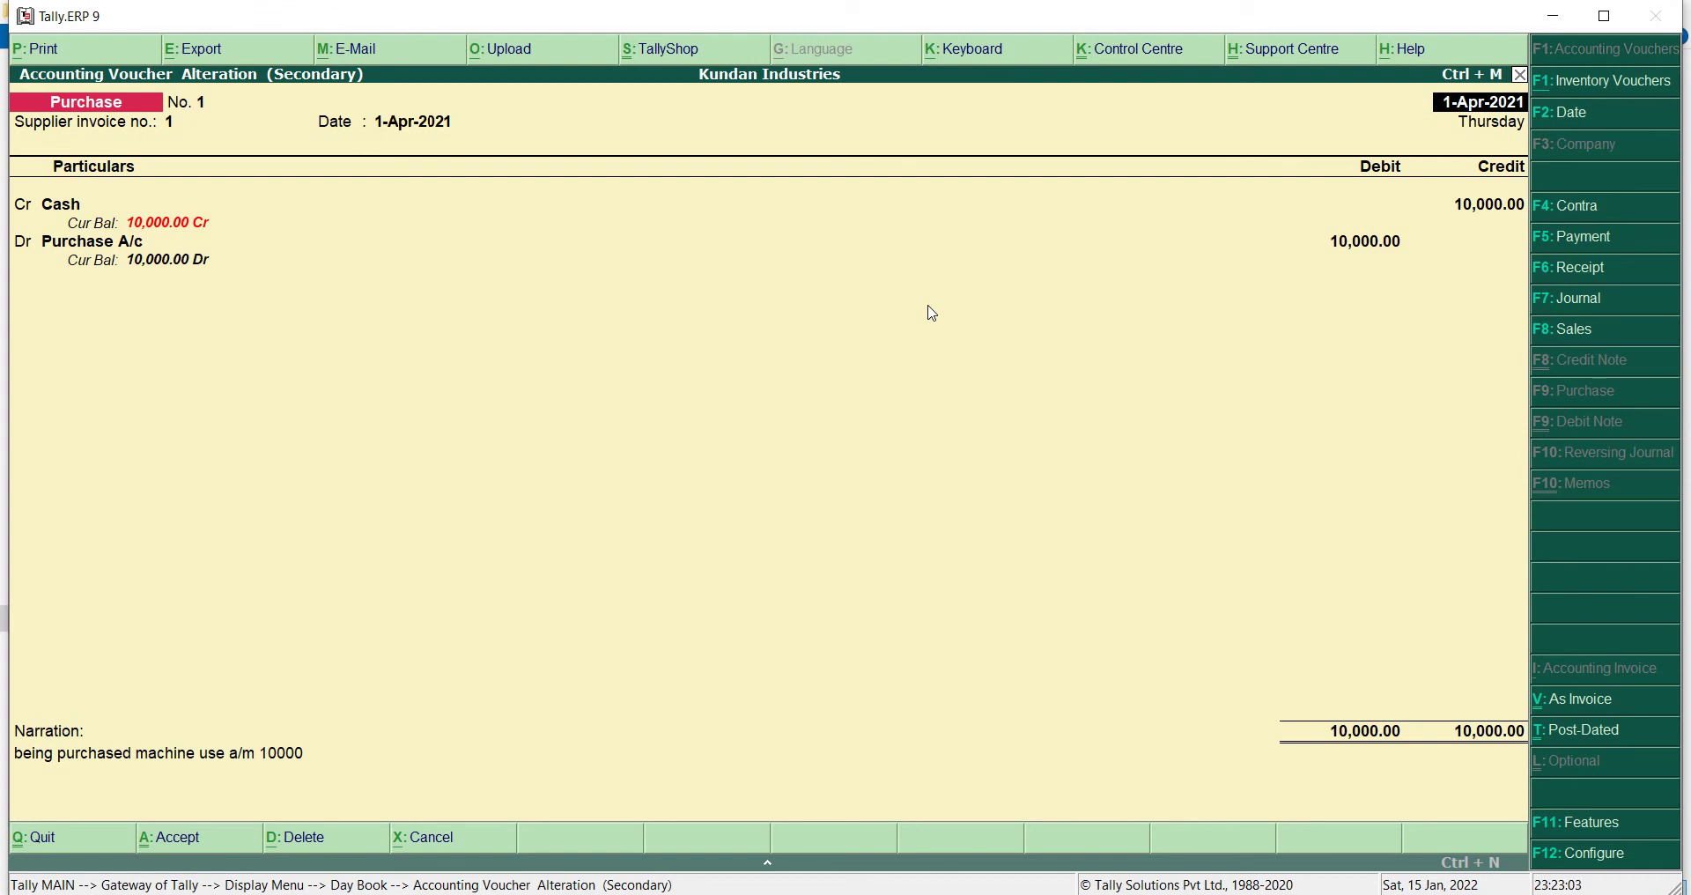
pyautogui.press('Return')
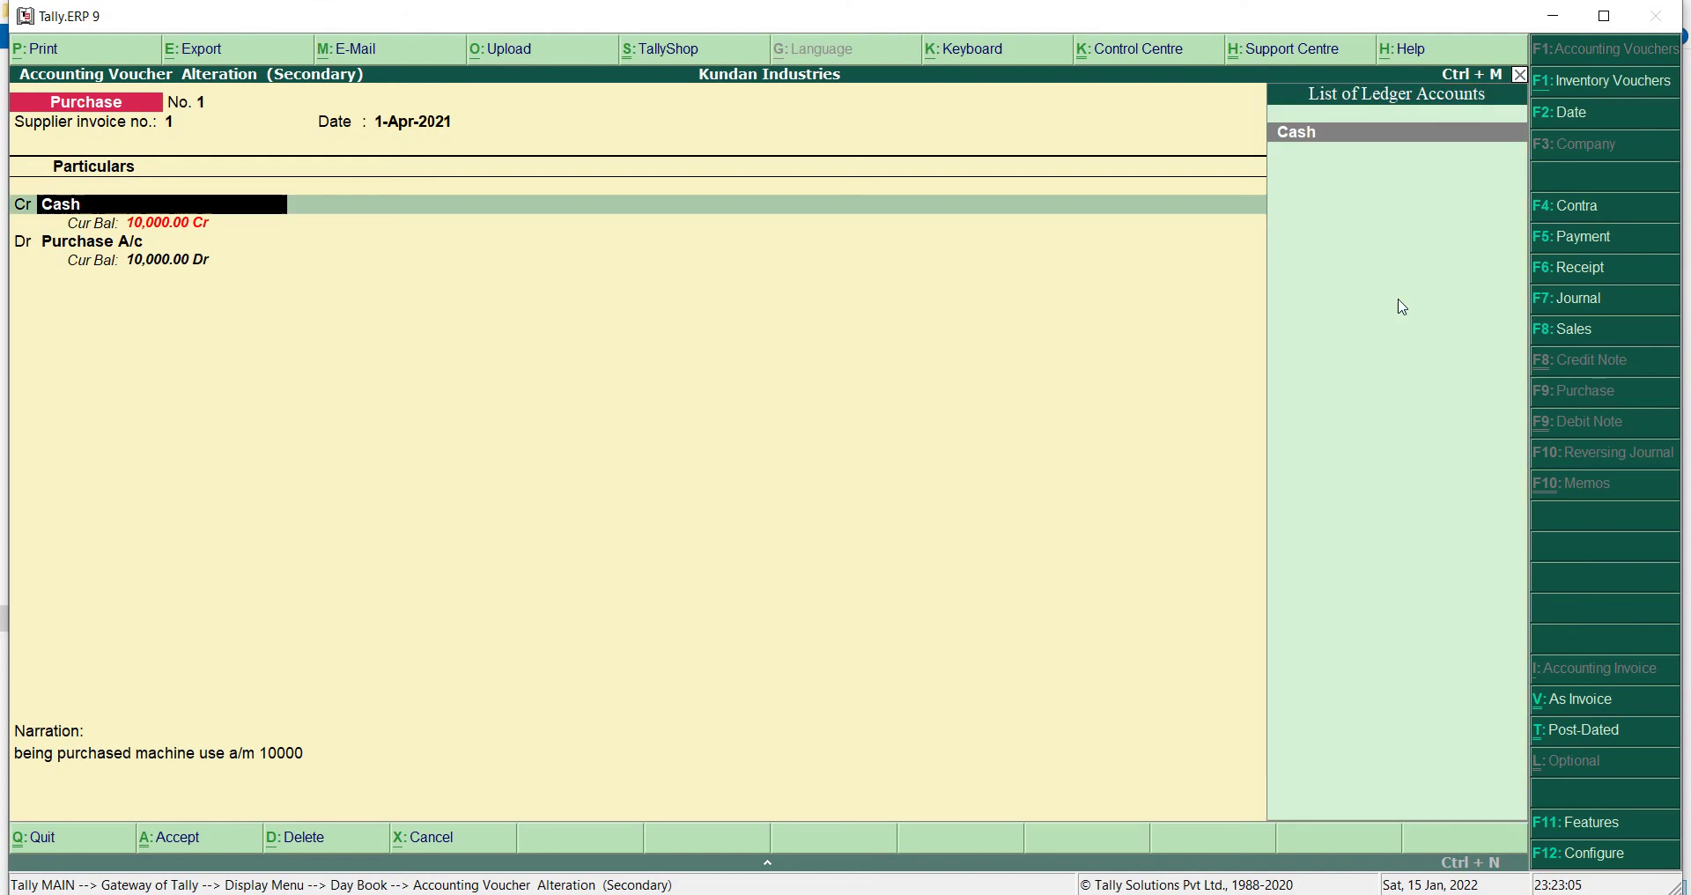